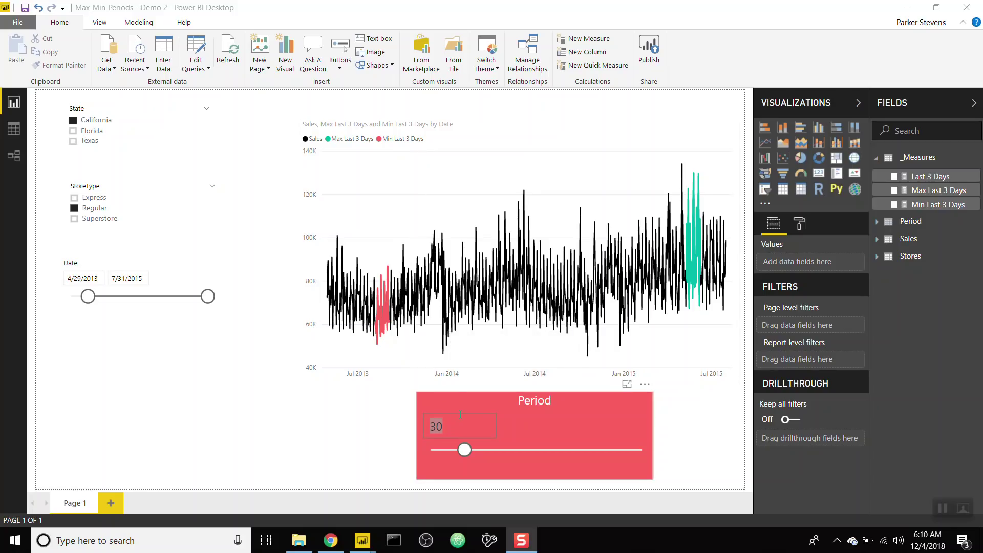
Set the Period parameter to 90 and move the Date slicer's start to 8/12/2014.
click(461, 425)
drag(461, 426, 422, 428)
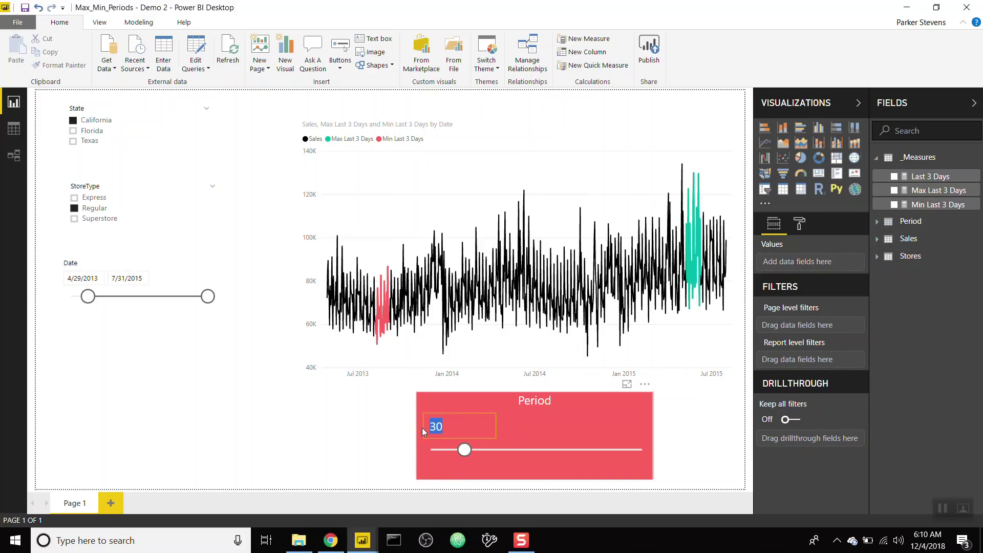
key(Return)
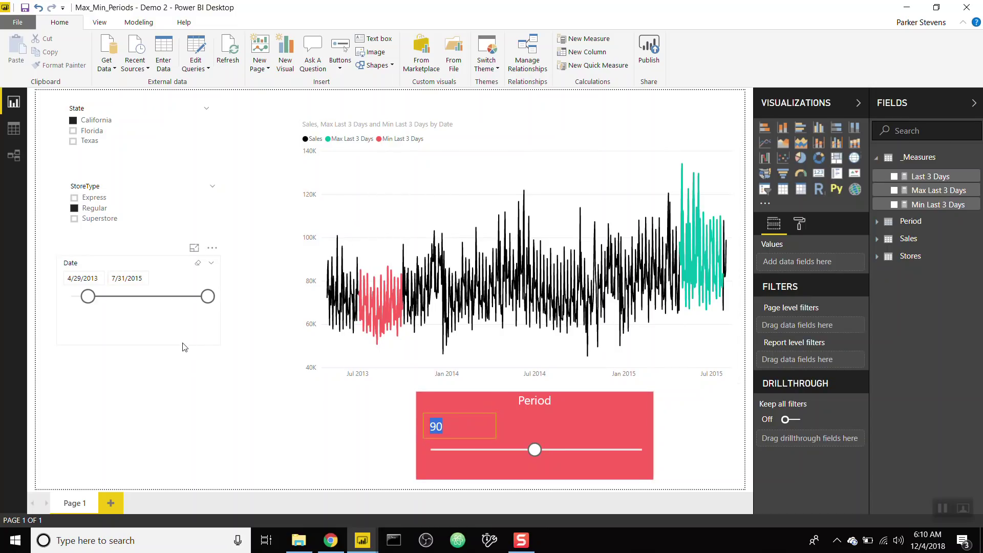
drag(91, 303, 160, 306)
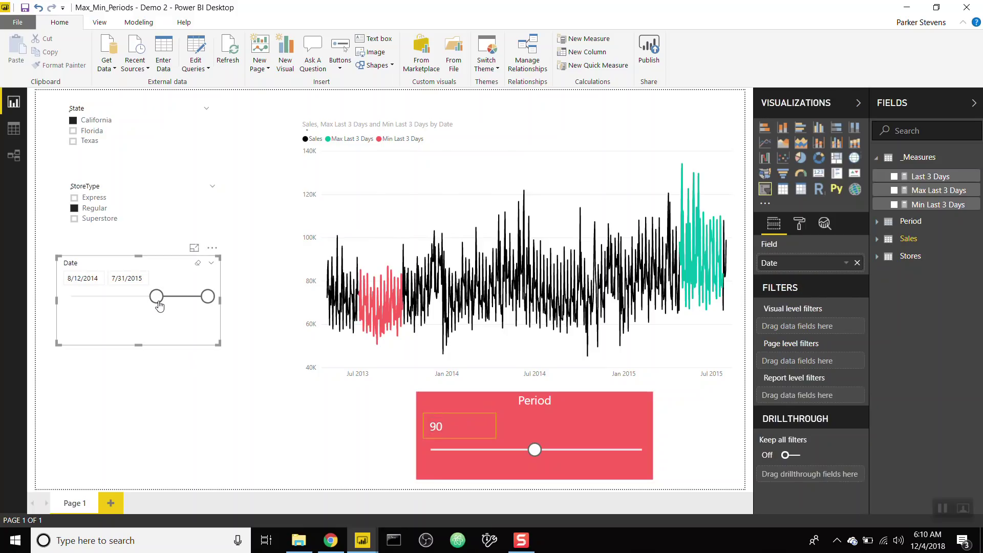
Set the Period parameter to 7 and narrow the Date slicer's start to 3/16/2015.
click(454, 425)
click(454, 425)
key(BackSpace)
key(BackSpace)
text(7)
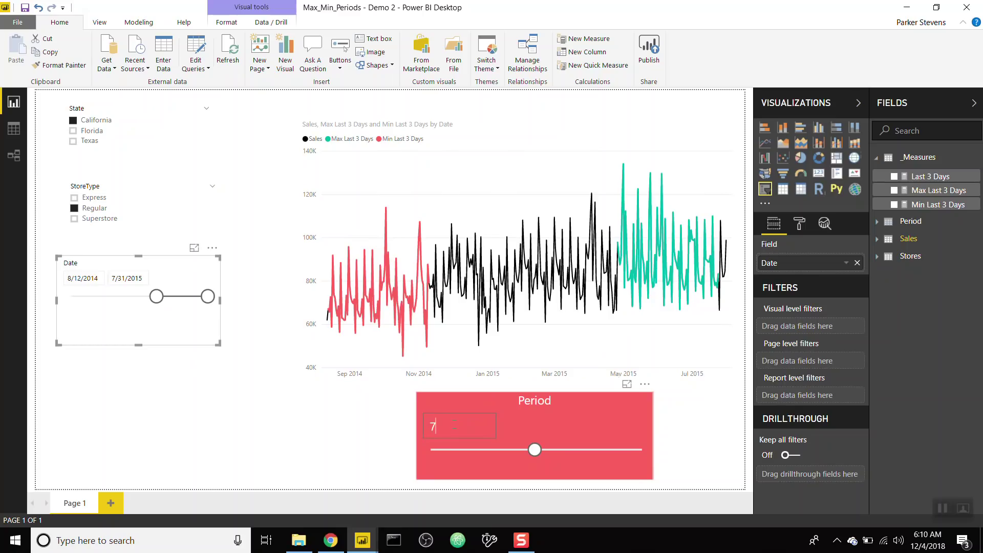
key(Return)
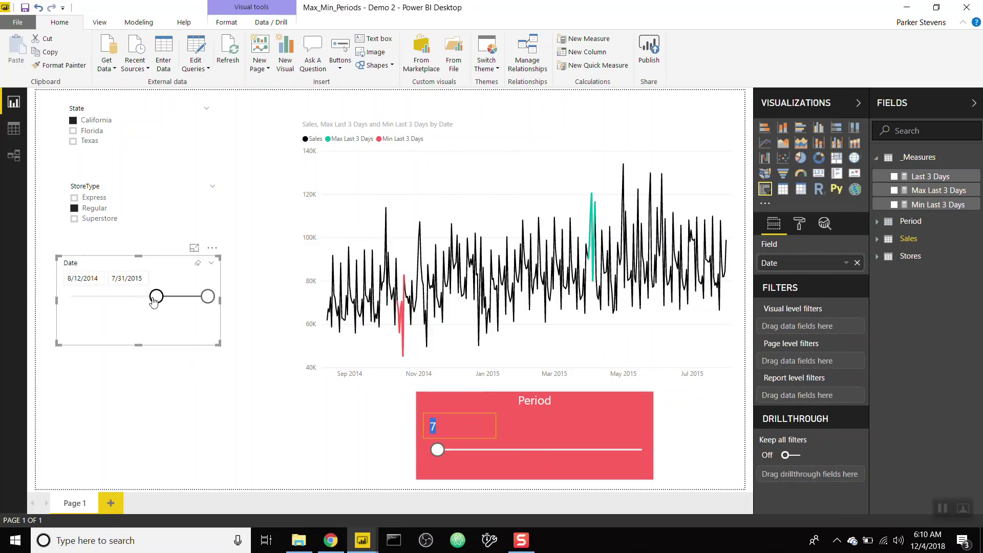
drag(157, 297, 187, 297)
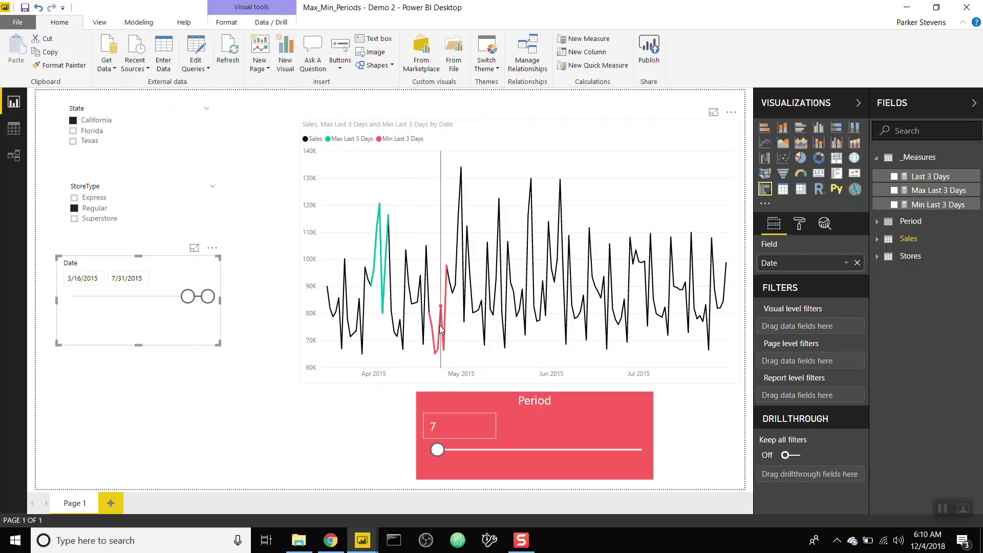
mouse_move(423, 328)
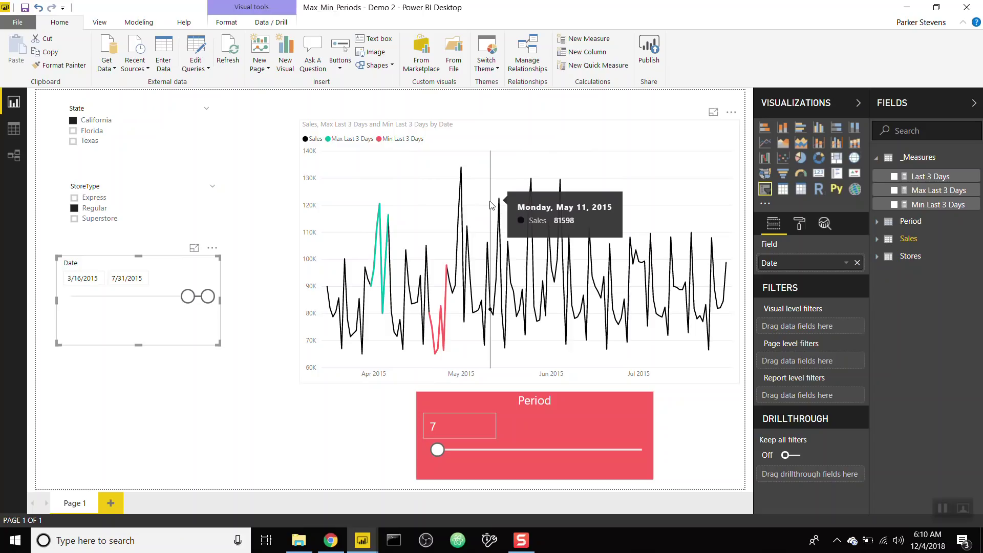
Move the Date slicer's start back to 9/4/2013 and raise the Period parameter to 146.
drag(187, 296, 107, 297)
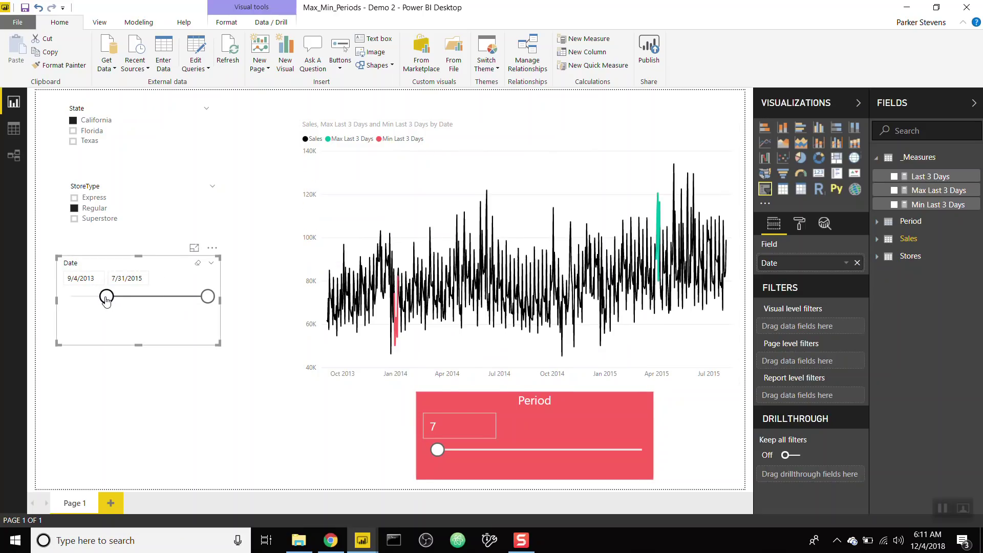
drag(435, 451, 599, 450)
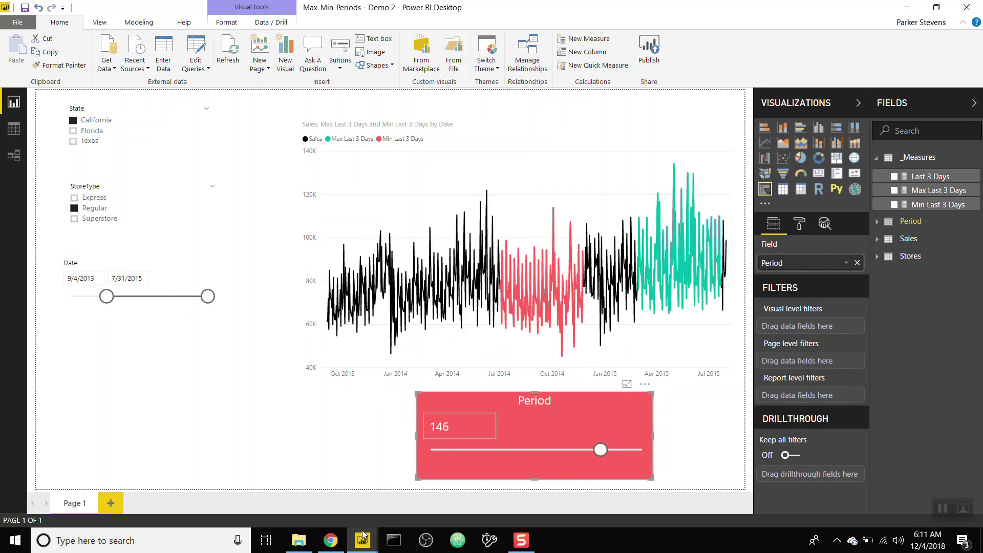
Switch to the Max_Min_Periods - Demo report and move the Sales by Date line chart lower on the page.
mouse_move(362, 536)
click(435, 489)
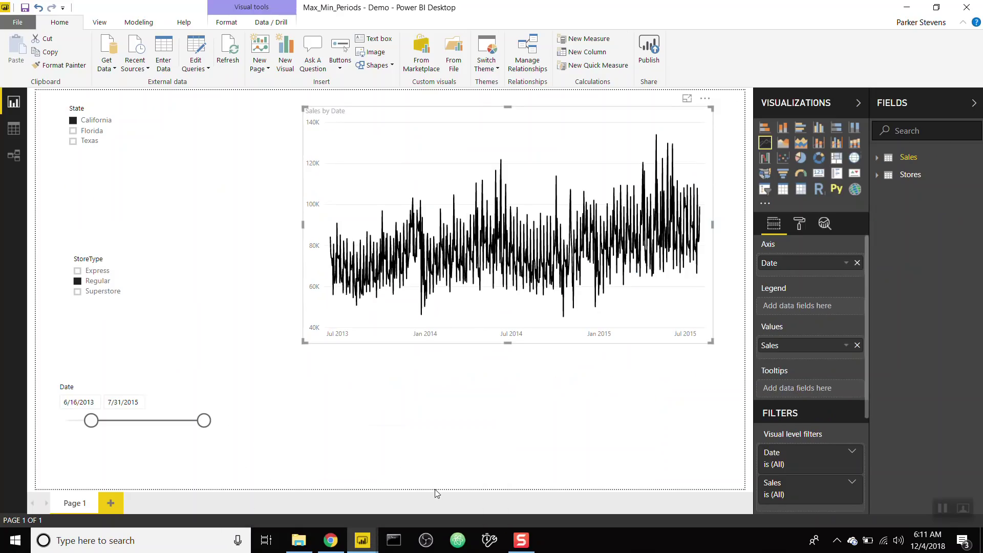
mouse_move(598, 143)
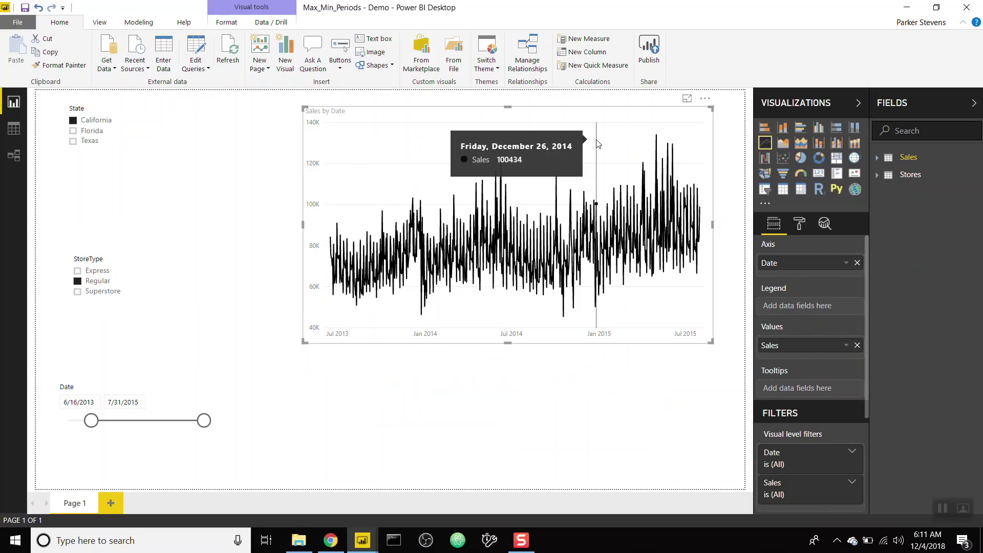
drag(598, 144, 592, 200)
click(581, 433)
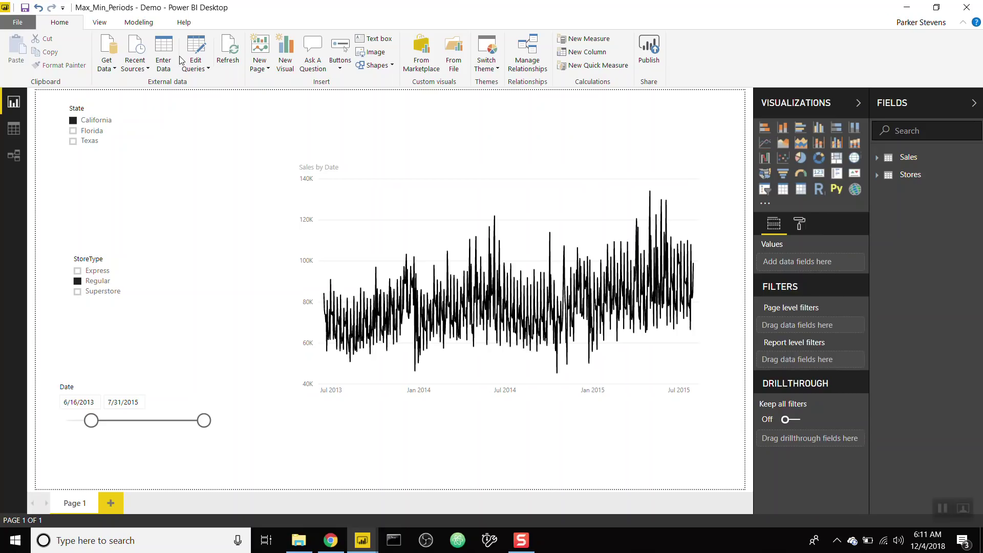
Create an empty data table named _Measures and load it into the model.
click(172, 58)
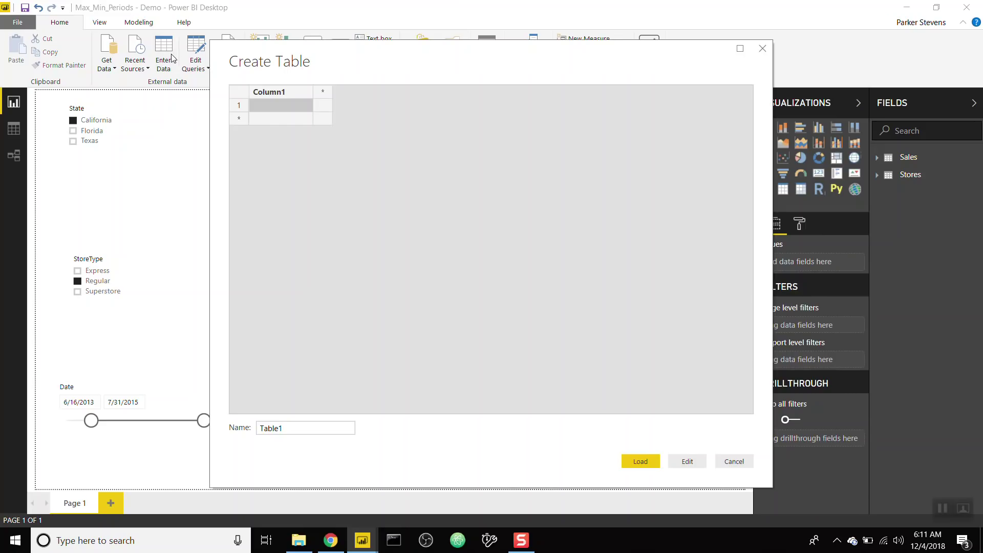
double_click(312, 427)
key(BackSpace)
text(_Measures)
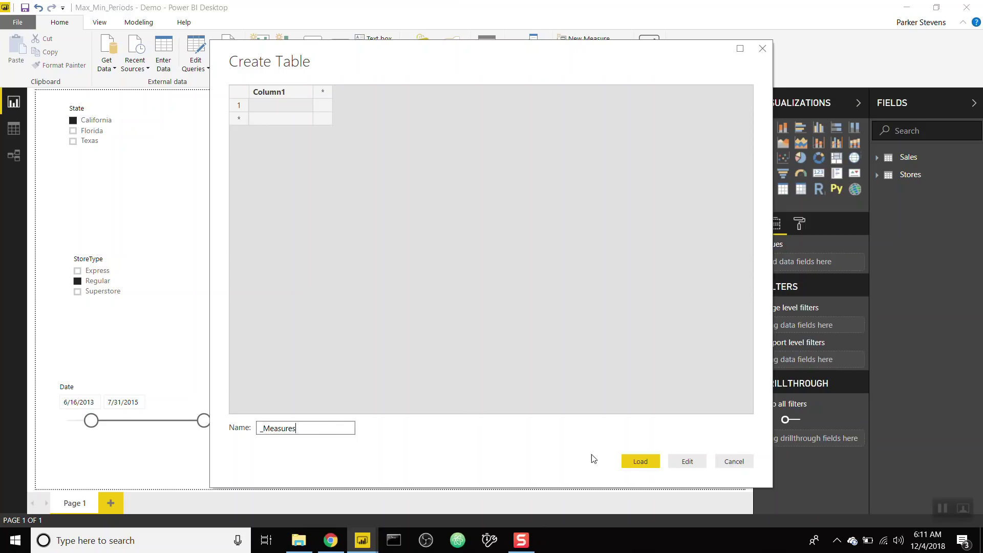
click(641, 462)
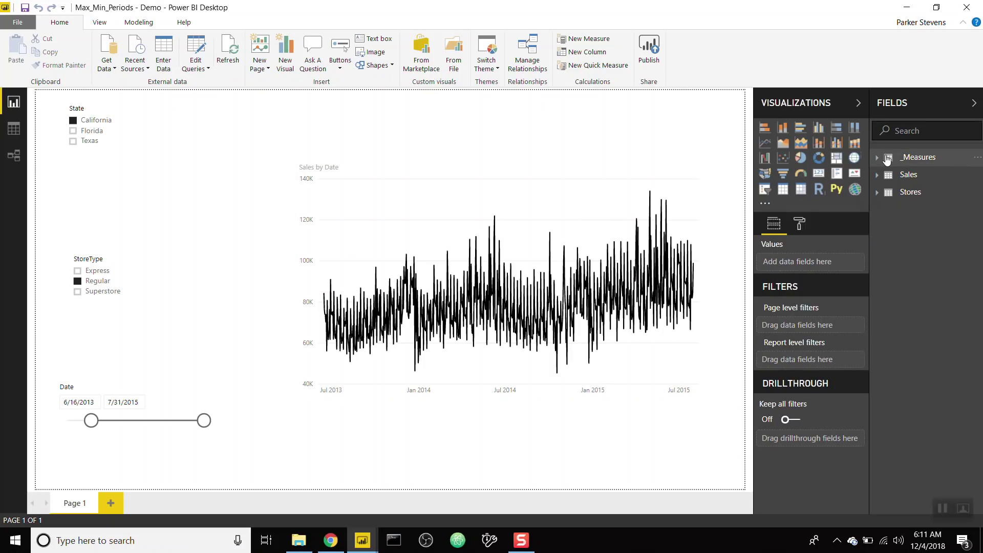
Add a new measure to the _Measures table and name it Last X Days Sales.
click(887, 160)
right_click(888, 160)
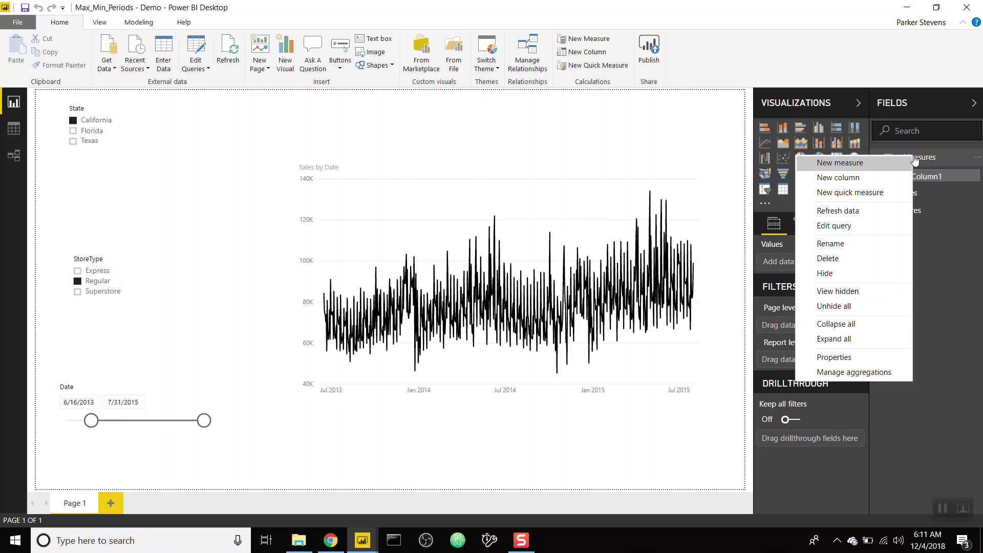
click(886, 165)
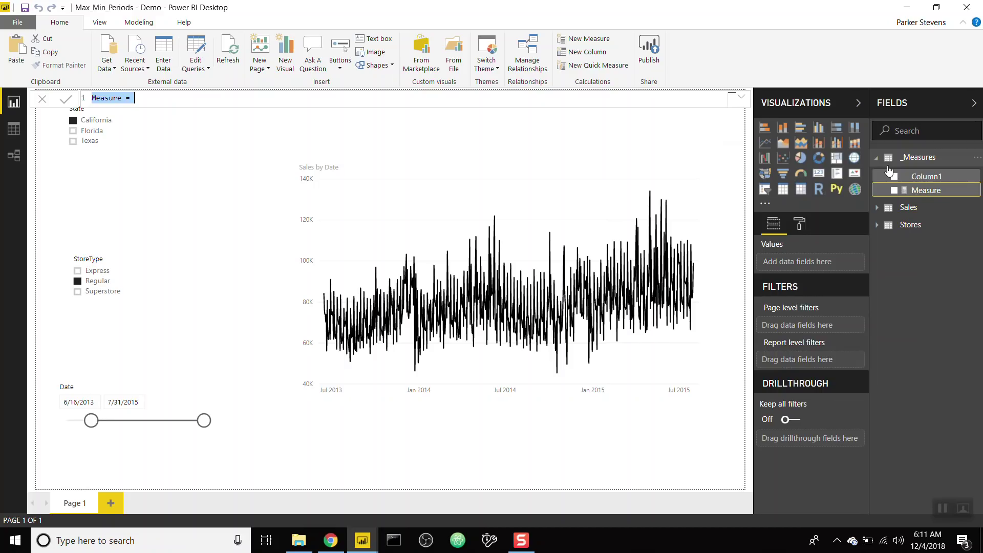
text(Last X Days )
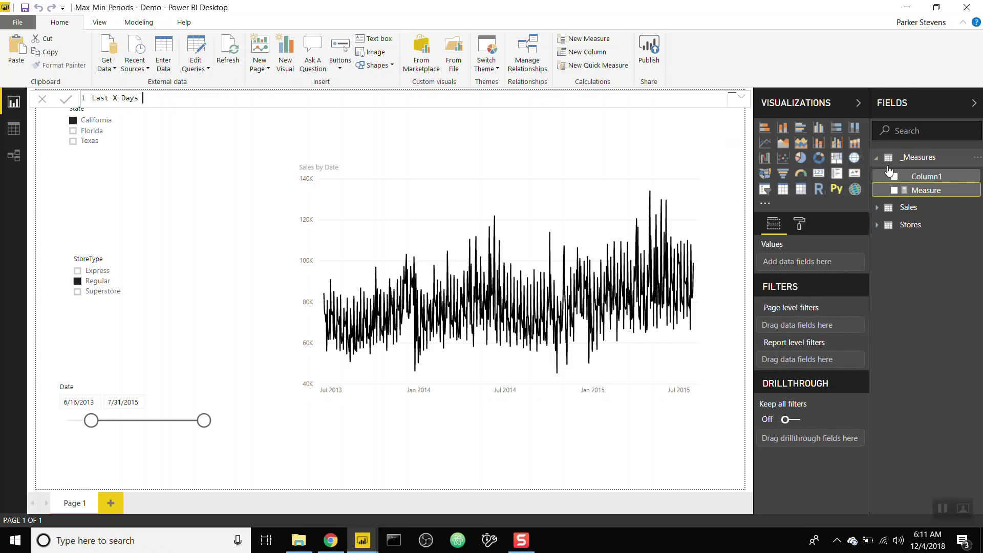
text(Sales =)
key(shift+Return)
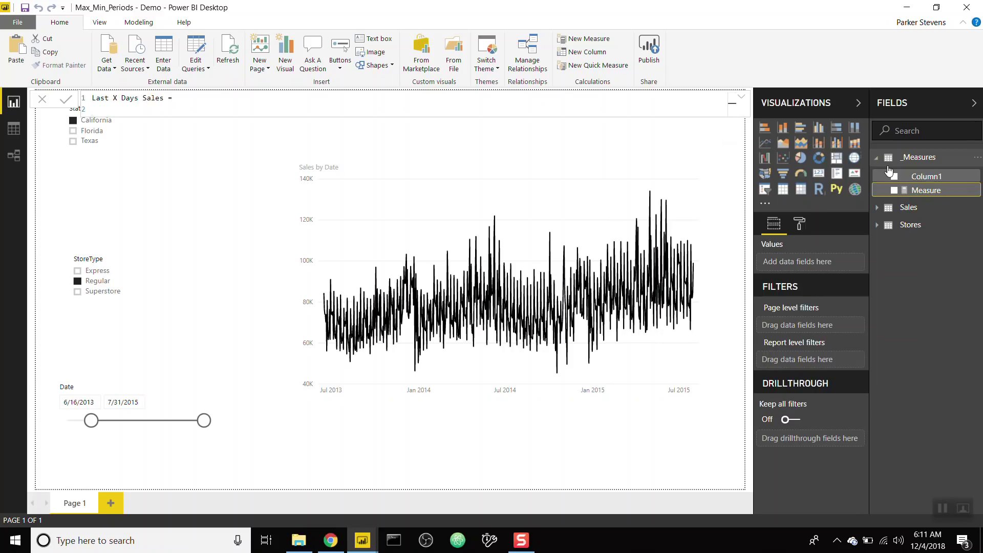
Declare a variable PeriodSelection with the value 3 in the Last X Days Sales measure.
text(VAR P)
key(BackSpace)
text(PeriodSelection =)
text(3)
key(shift+Return)
Begin a LowestDate variable with a CALCULATE expression that takes MIN(Sales[Date]).
text(VAR C)
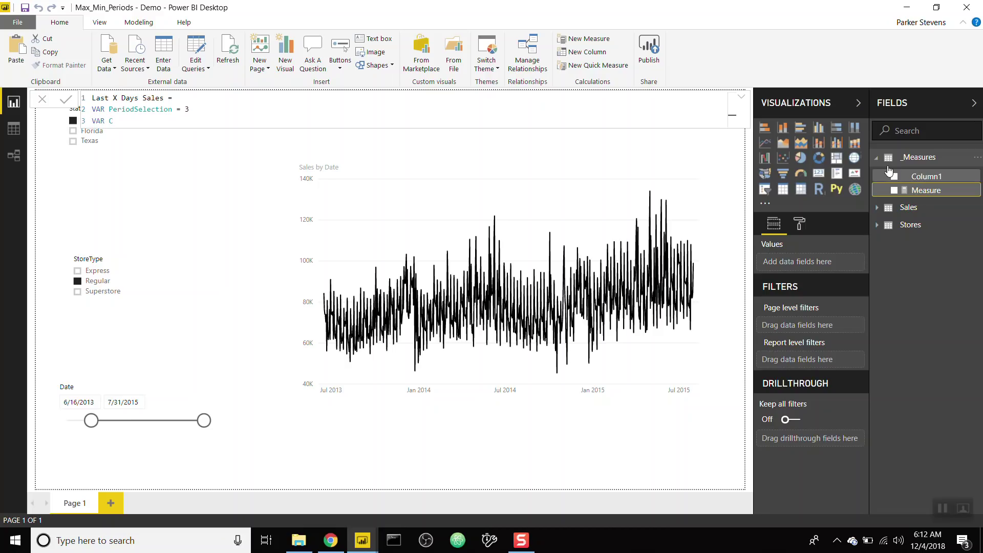
key(BackSpace)
text(LowestDate =)
mouse_move(323, 334)
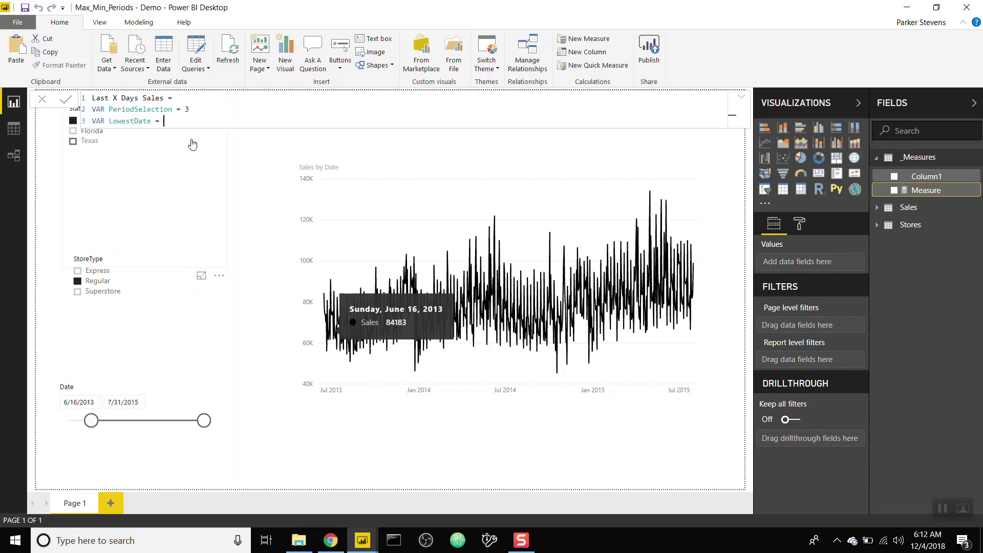
text(CAL)
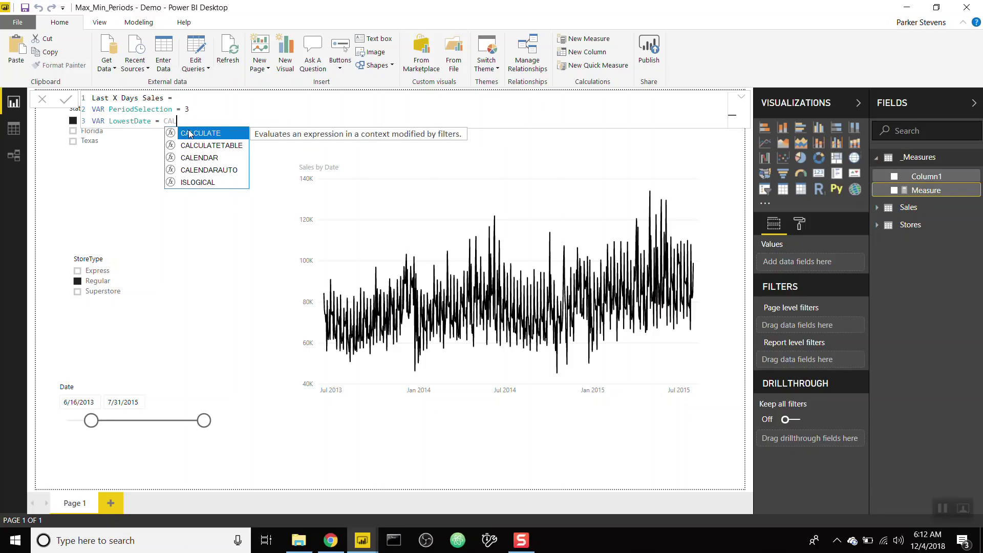
key(Tab)
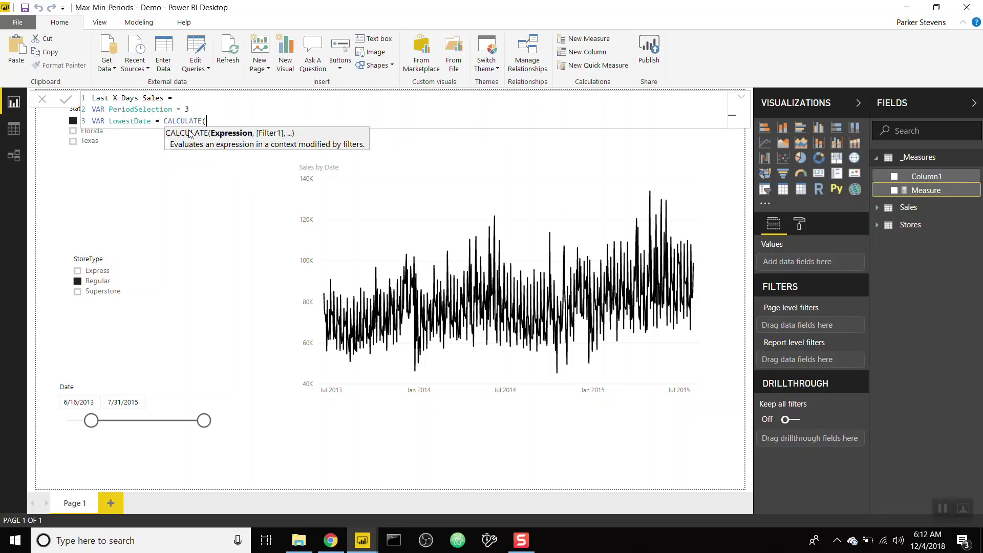
text(min)
key(Tab)
text(sales)
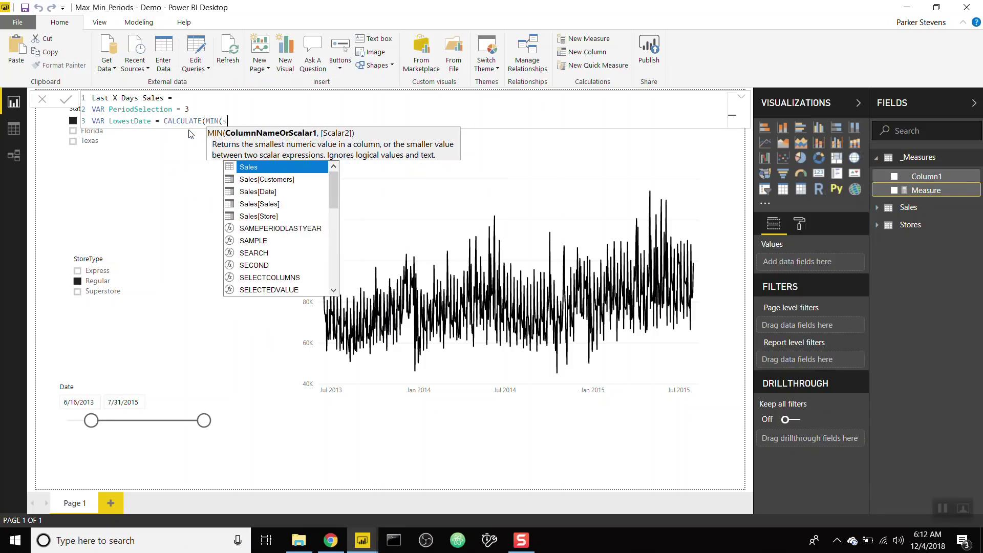
key(Down)
key(Down)
key(Tab)
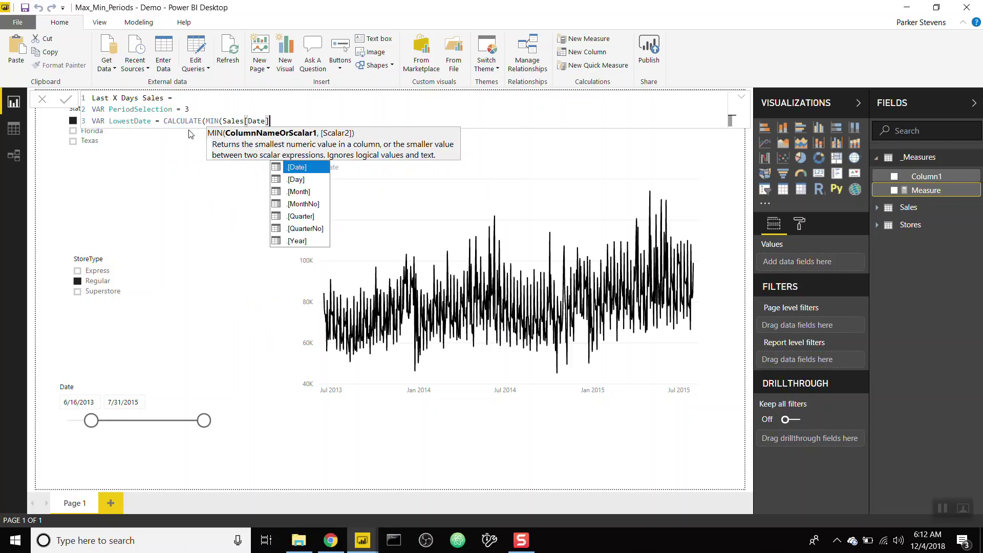
text())
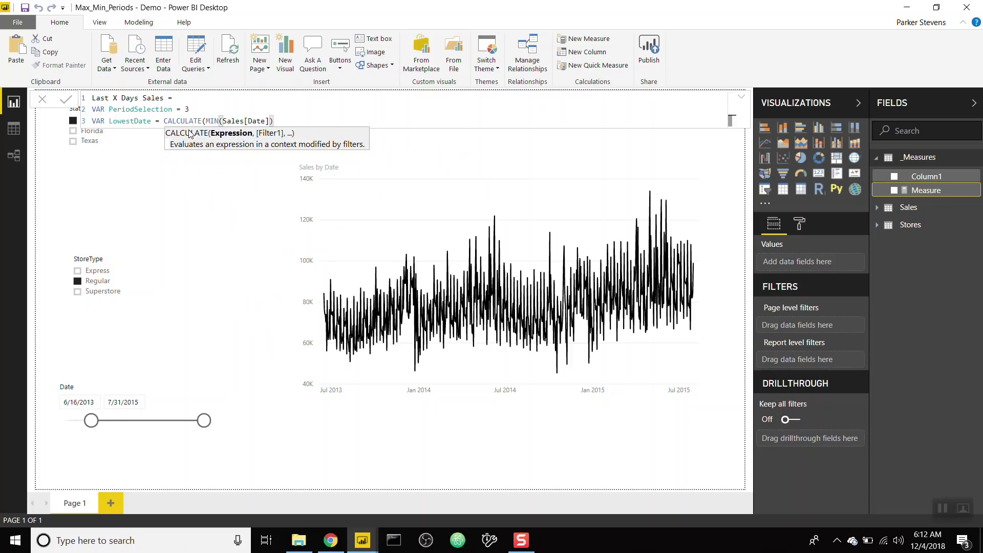
Complete the LowestDate calculation with ALLSELECTED(Sales[Date]) as its filter.
text(,alls)
key(Tab)
text(sal)
key(Down)
key(Down)
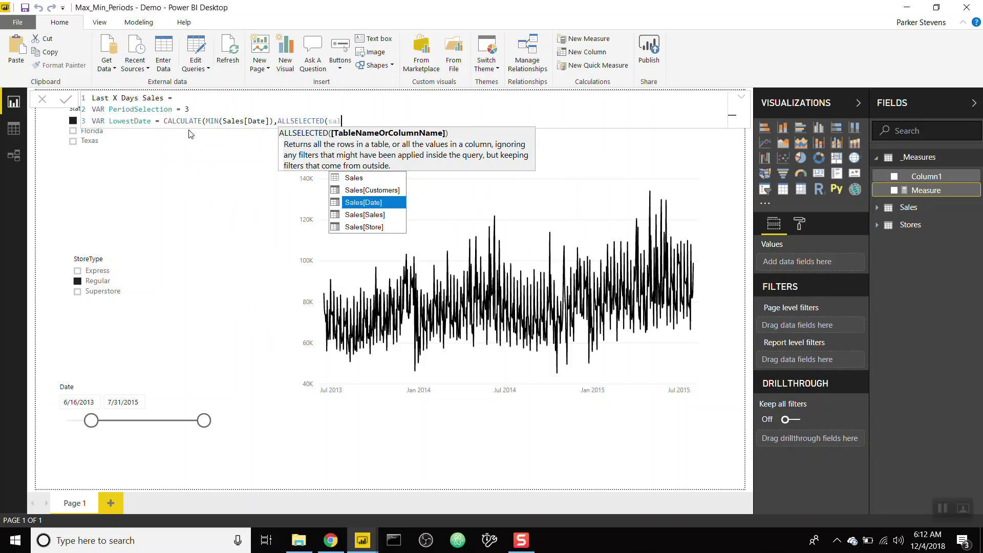
key(Tab)
text()))
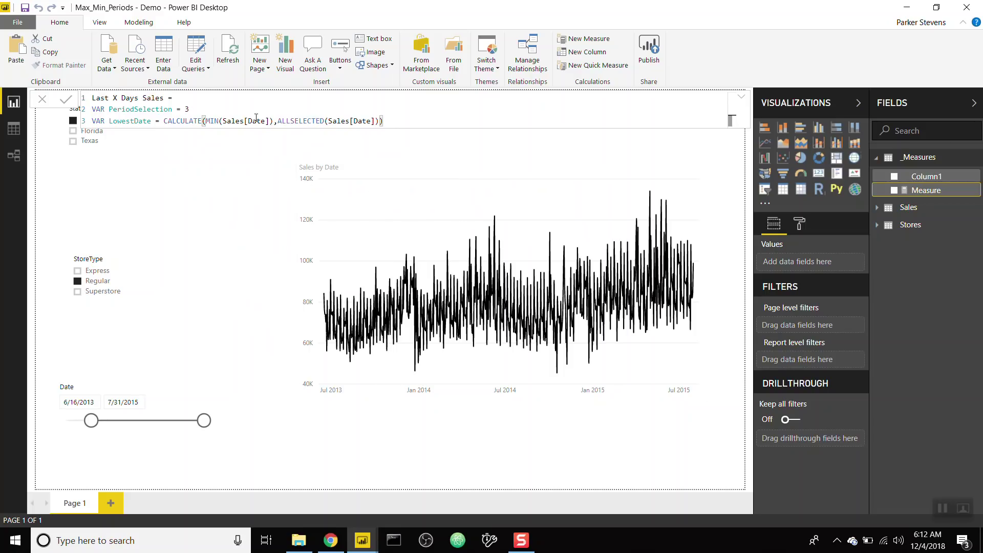
Add a RETURN clause that outputs LowestDate and commit the measure.
key(shift+Return)
text(RETURN)
key(shift+Return)
text(Lowe)
key(Down)
key(Tab)
key(Return)
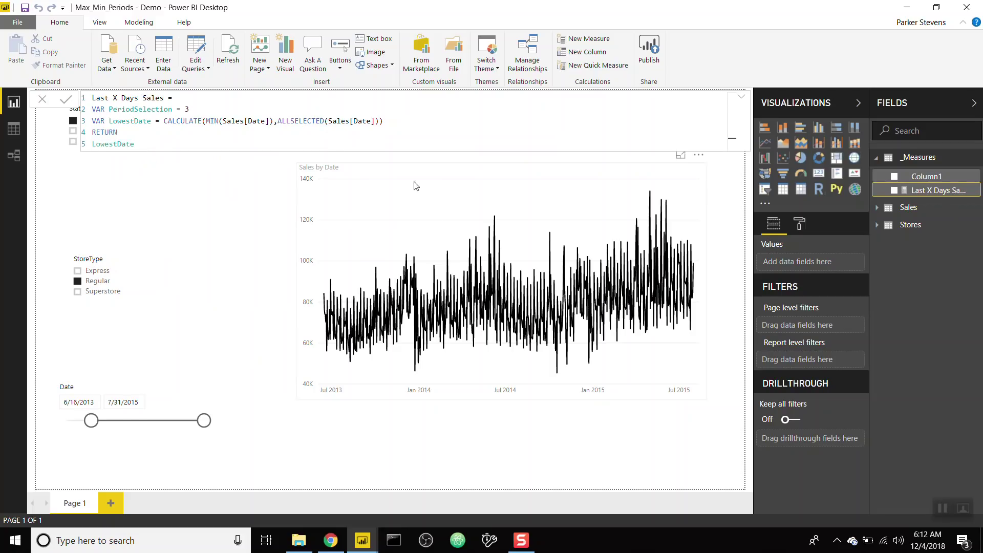
Convert the Sales by Date line chart to a table and add the Last X Days Sales measure to it.
click(424, 198)
click(783, 190)
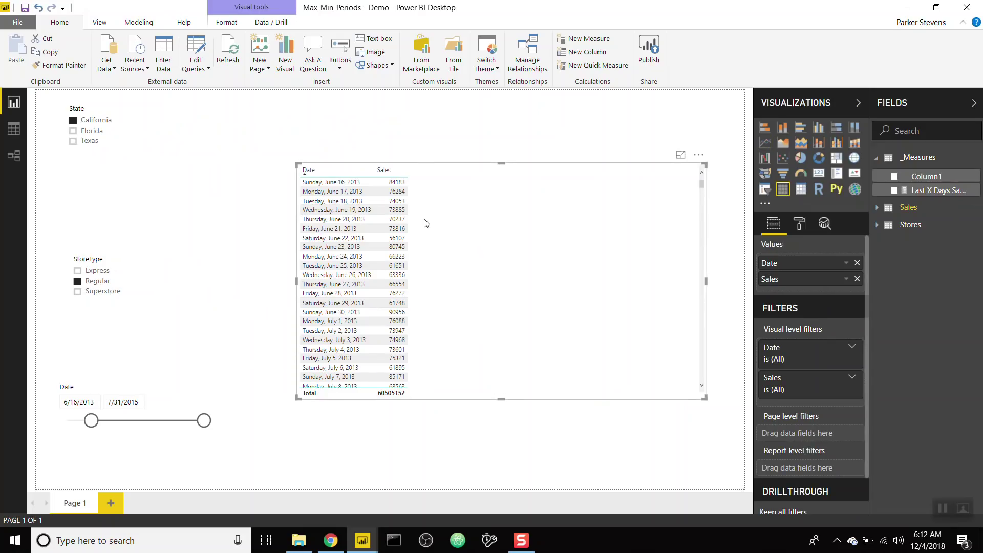
drag(901, 190, 561, 257)
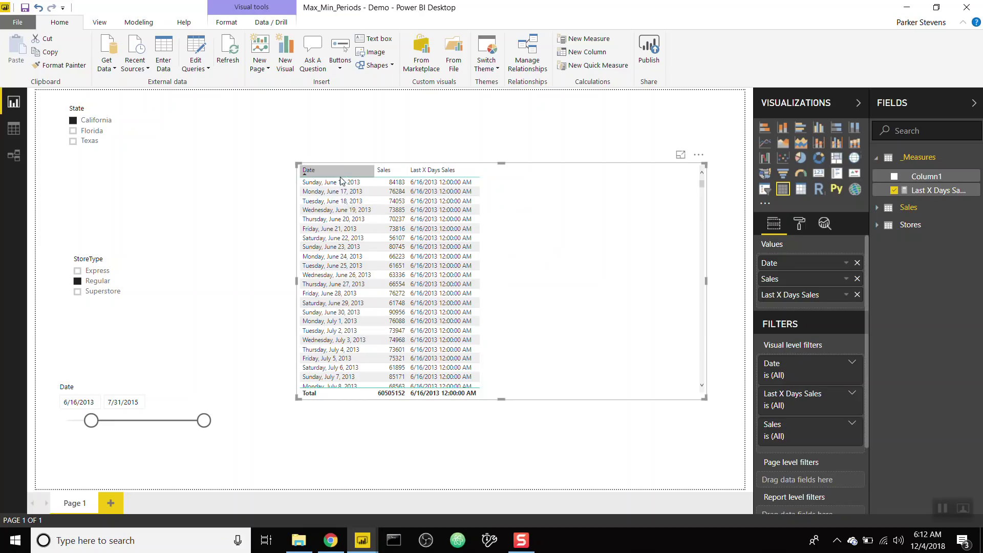
Add a CurrentDate variable defined as MAX(Sales[Date]) below LowestDate in the Last X Days Sales measure.
click(931, 194)
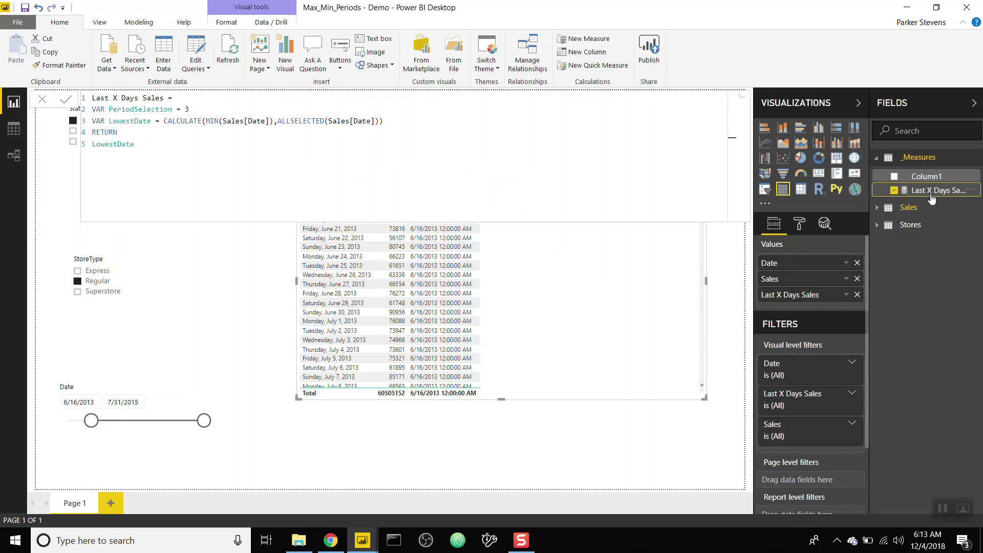
click(419, 119)
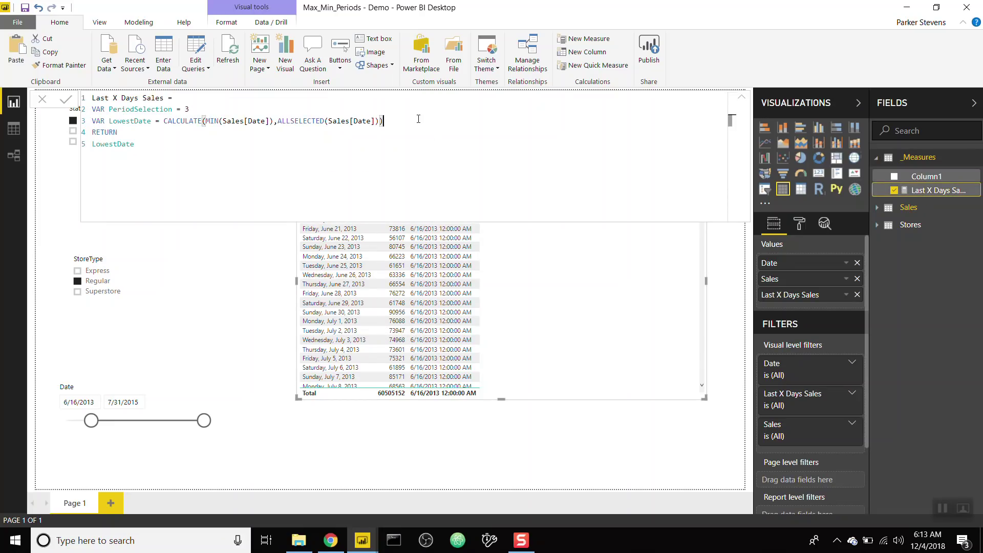
key(Return)
text(VARCurrentDate = MAX(s)
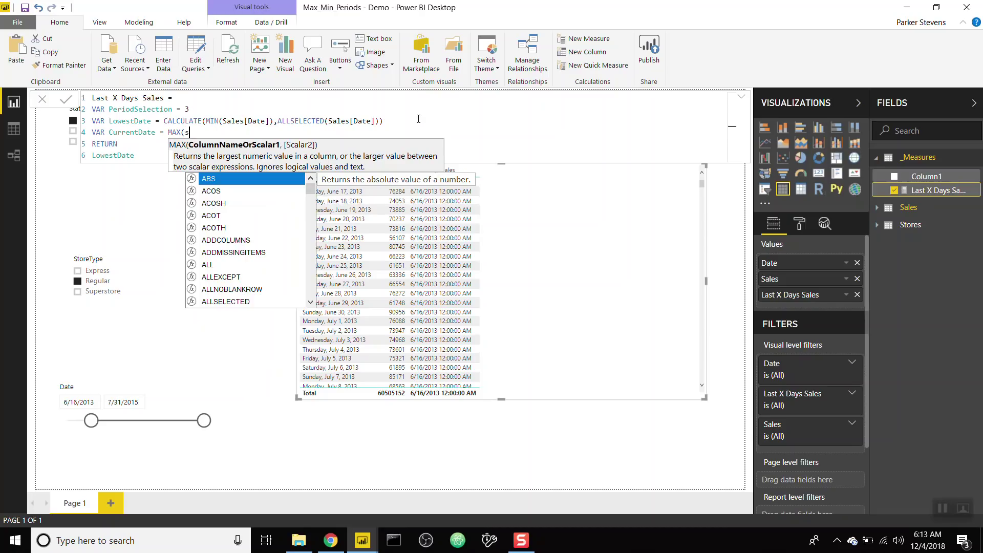
text(ale)
key(Down)
key(Tab)
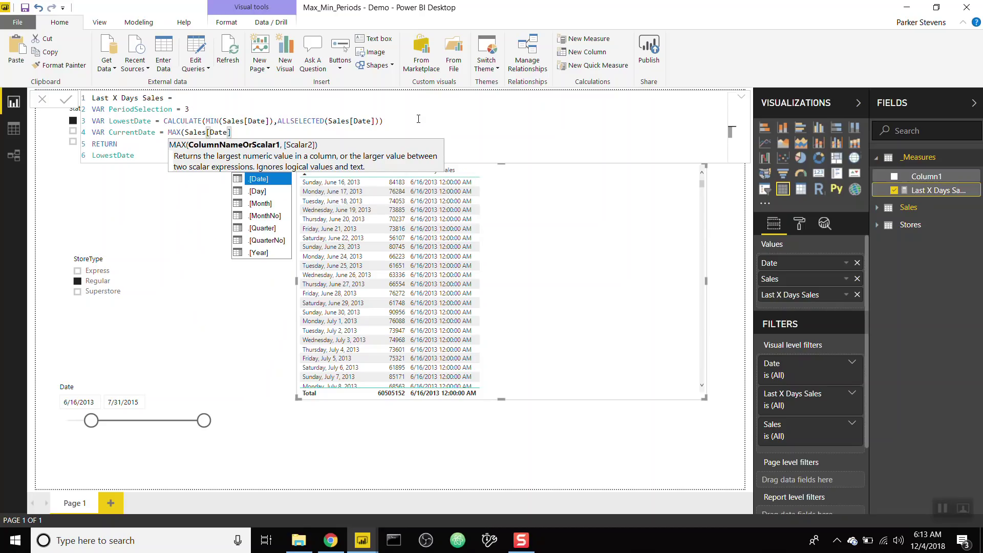
text())
Make the measure return CurrentDate instead of LowestDate and commit it.
double_click(102, 154)
key(BackSpace)
text(Curr)
key(Tab)
key(Return)
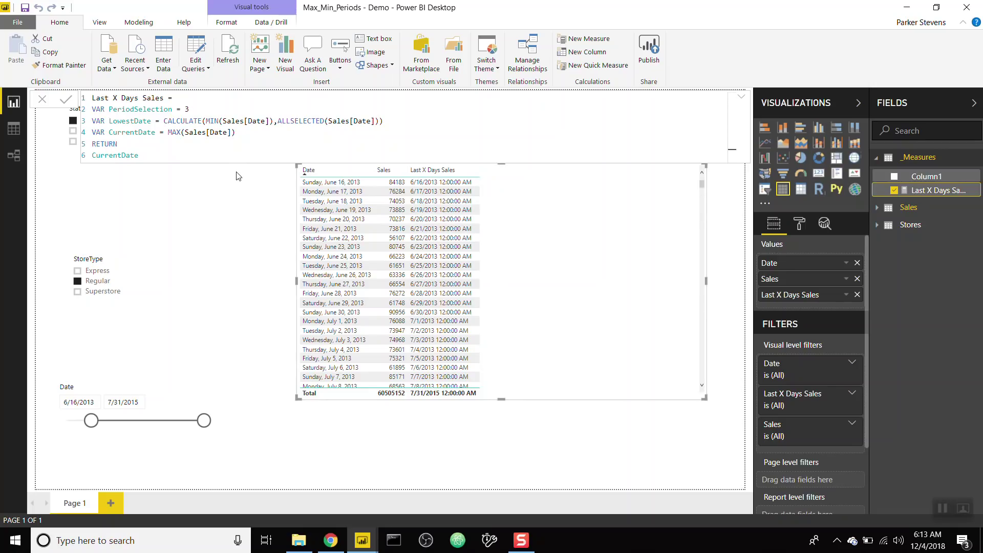
Add a PreviousDate variable defined as CurrentDate - PeriodSelection below the CurrentDate variable.
click(243, 134)
key(Return)
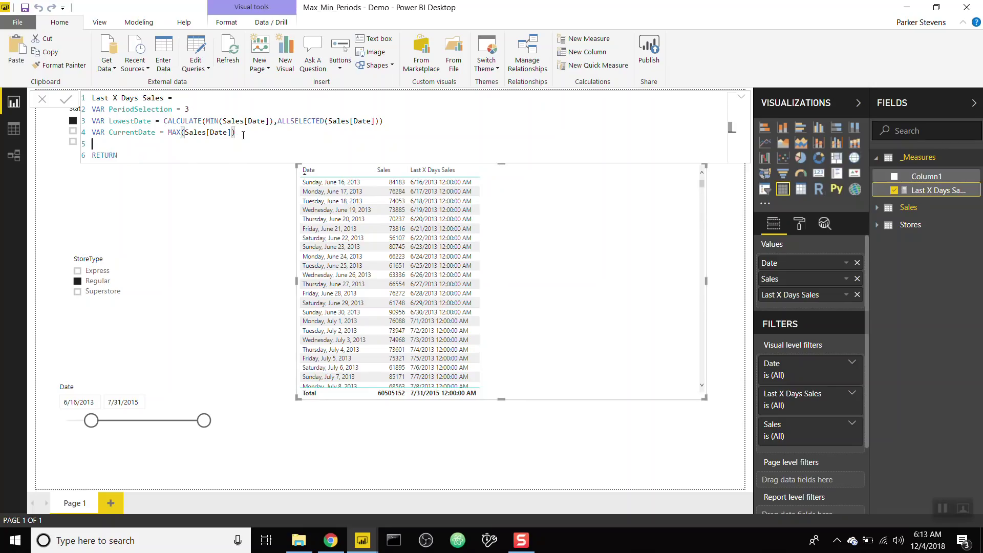
text(VAR)
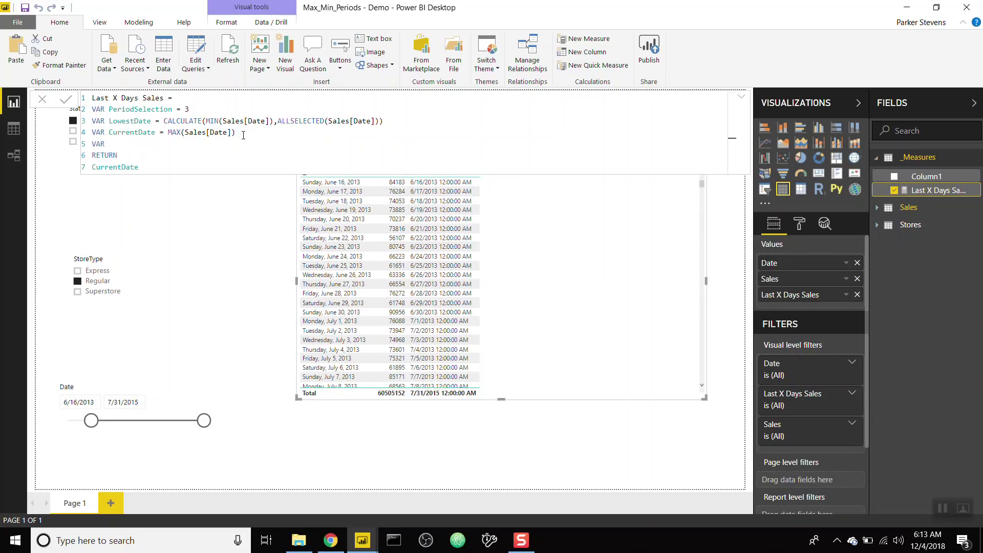
text(PreviousDate = Curren)
key(Tab)
text(- Per)
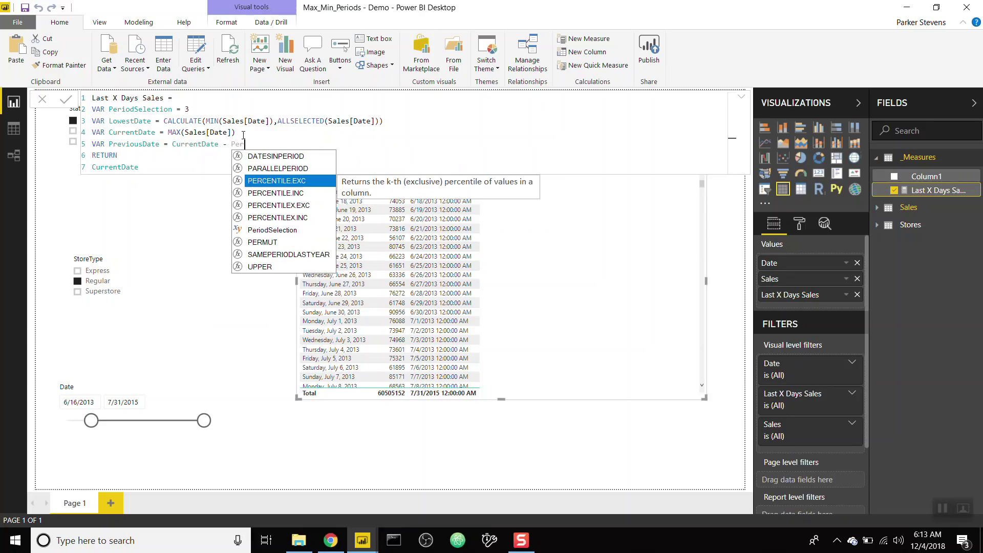
text(io)
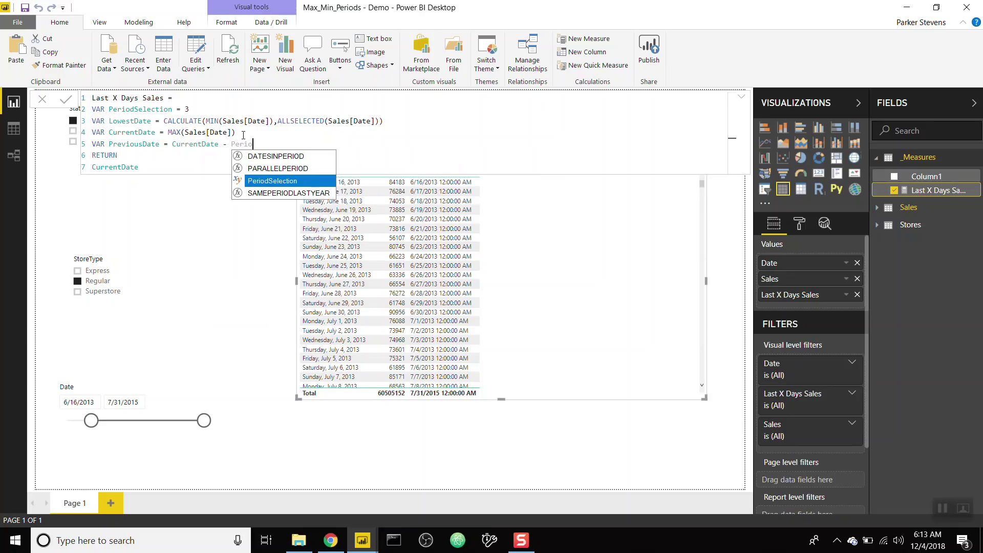
click(271, 182)
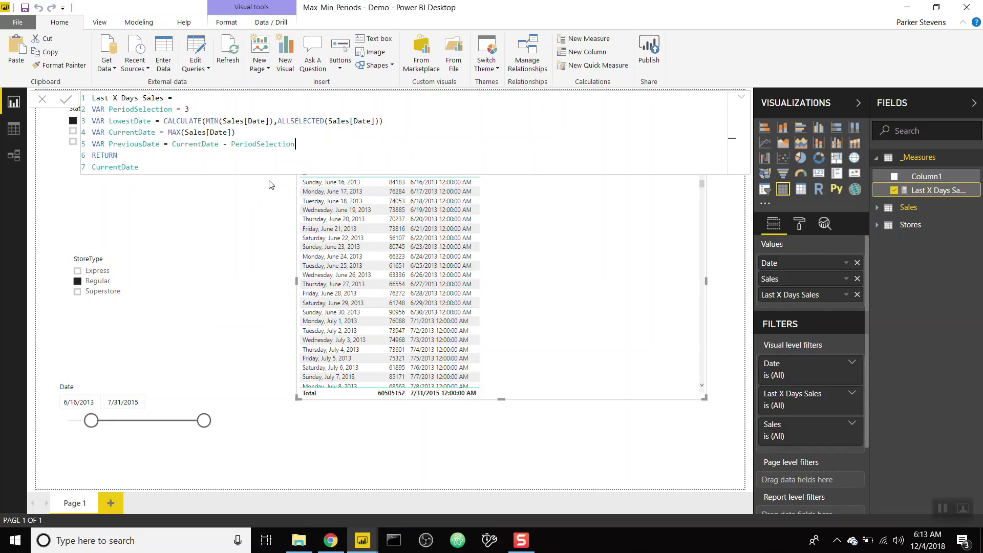
Make the measure return PreviousDate instead of CurrentDate and commit it.
double_click(122, 167)
text(Prev)
key(Return)
key(Return)
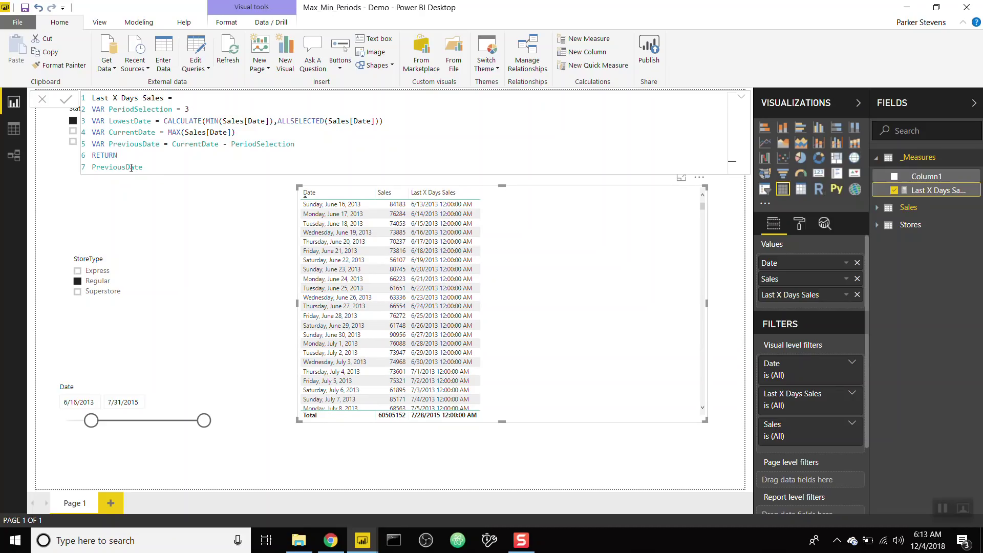
Add a Result variable below PreviousDate, starting a CALCULATE expression with SUM(Sales[Sales]) as its first argument.
click(303, 143)
key(shift+Return)
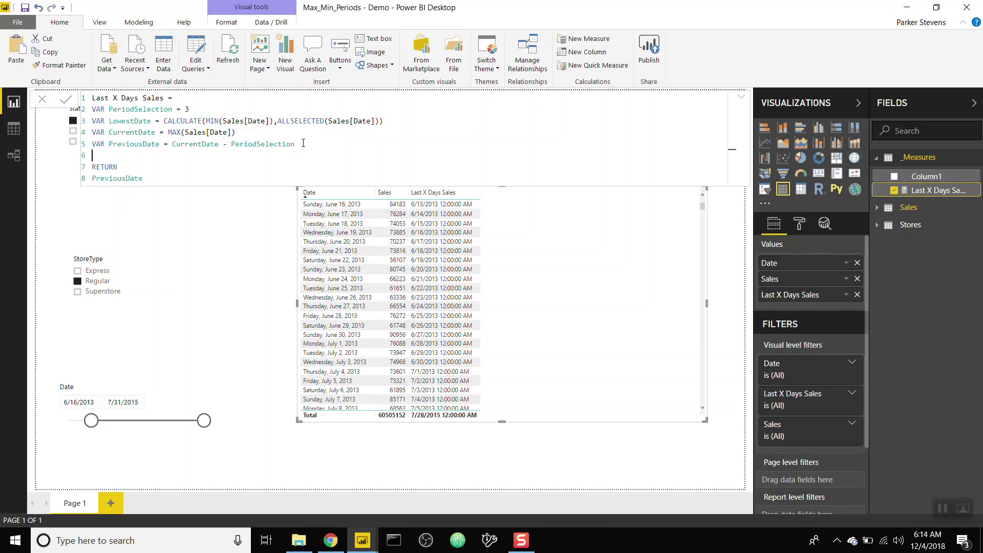
text(VAR)
key(shift+Return)
text(CALCULATE()
key(shift+Return)
text(SUM(Sales[Sa)
text(l)
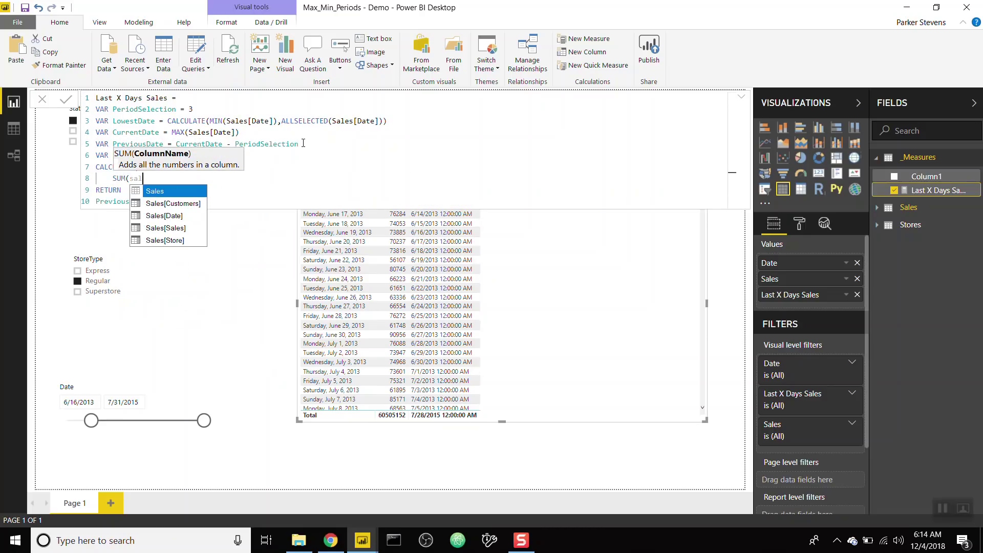
key(Down)
key(Down)
key(Down)
key(Tab)
text(),)
Add a FILTER over ALLSELECTED(Sales) as the filter argument of the Result variable's CALCULATE.
key(shift+Return)
text(FILt)
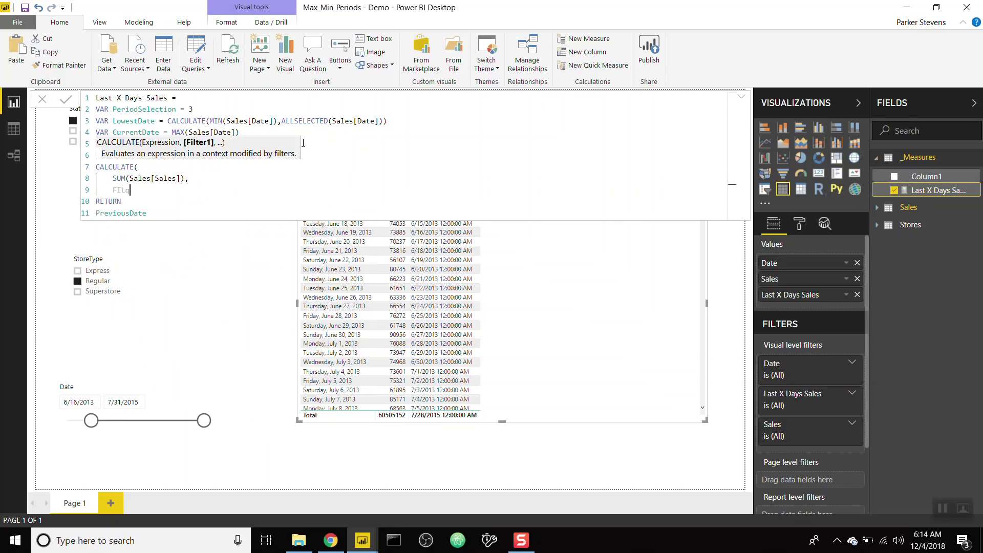
key(Tab)
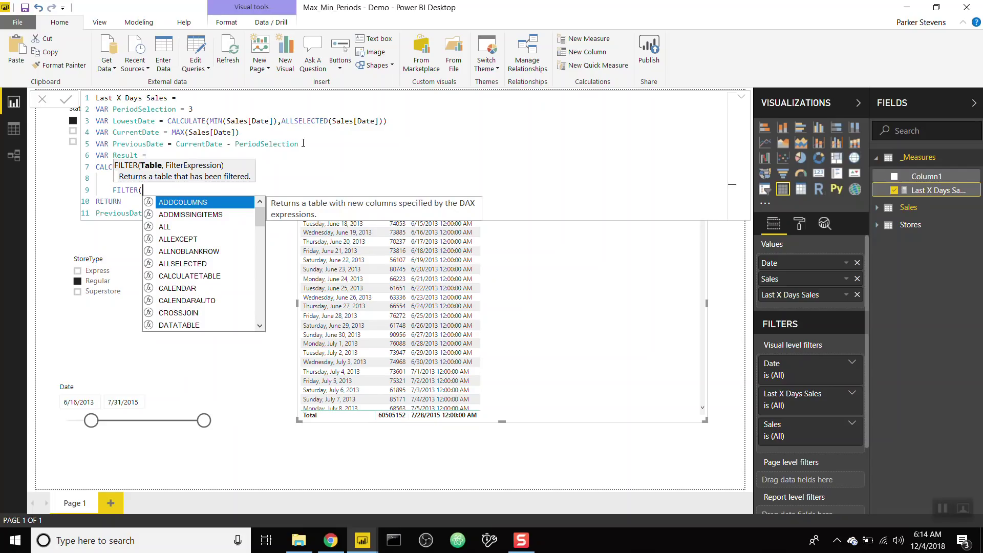
key(shift+Return)
text(ALLS)
key(Tab)
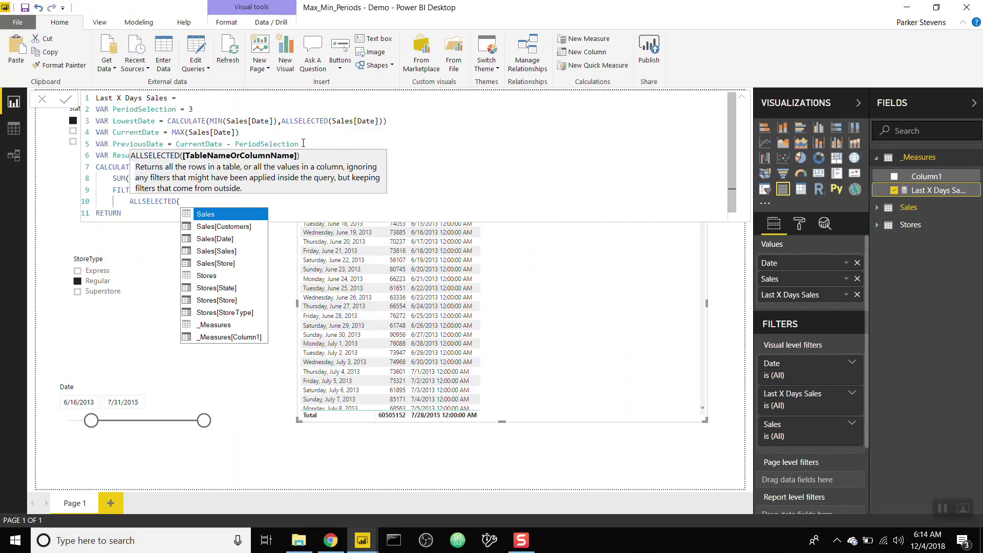
text(Sales)
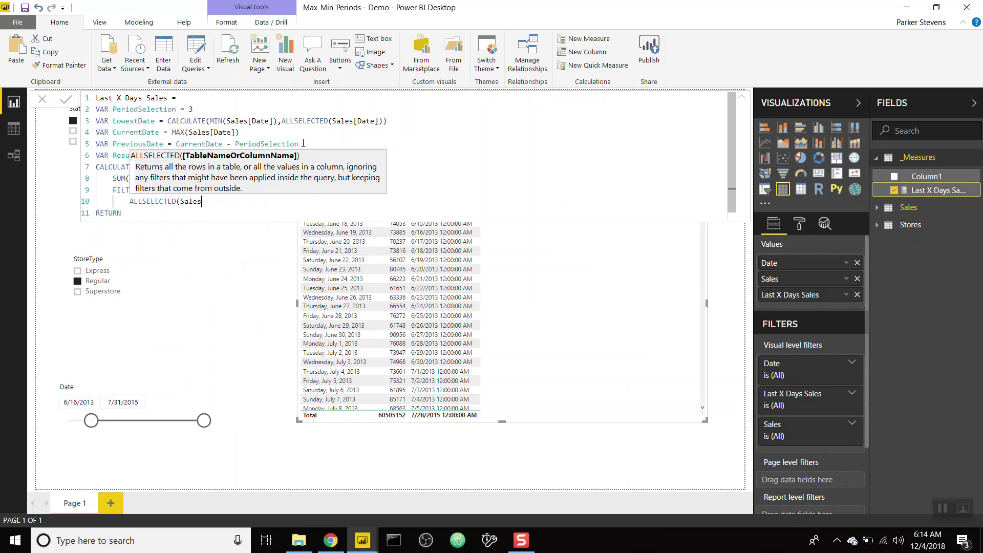
text(),)
key(shift+Return)
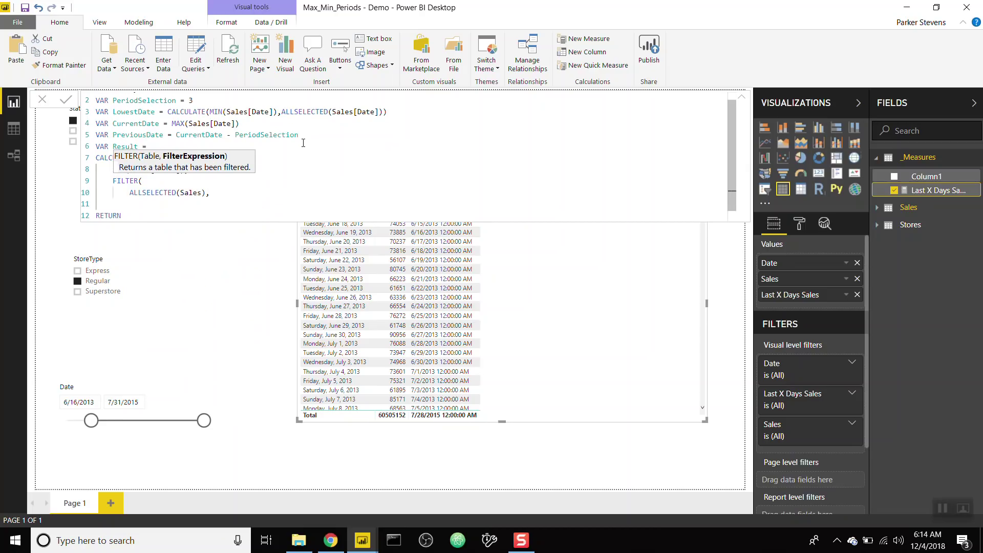
Enter the filter condition Sales[Date] >= PreviousDate.
text(Sales[Date])
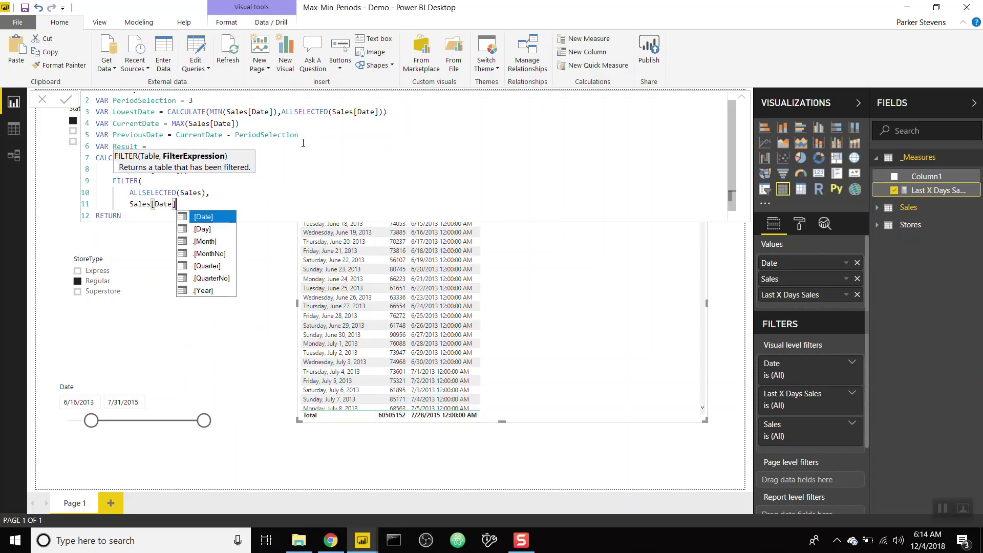
text( >= Per)
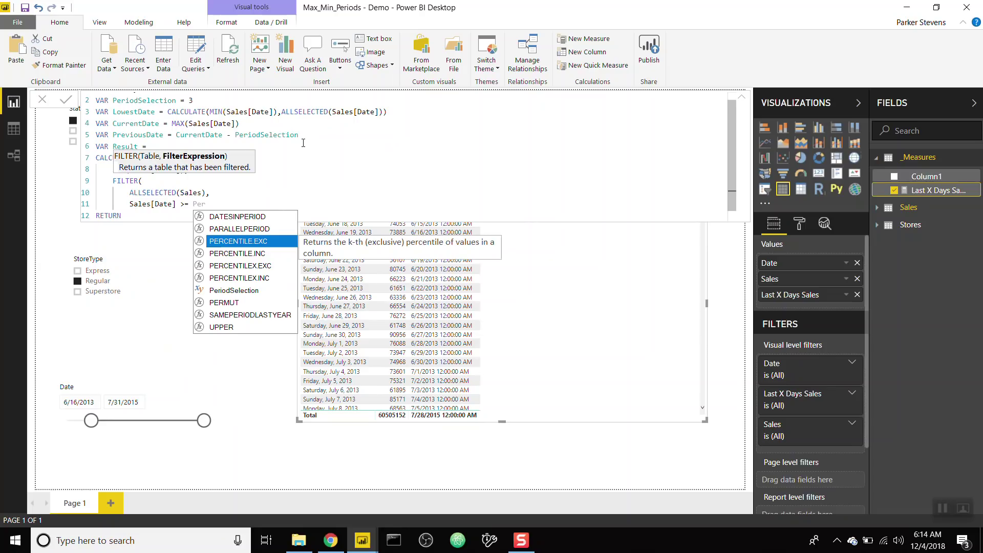
key(BackSpace)
key(BackSpace)
text(rev)
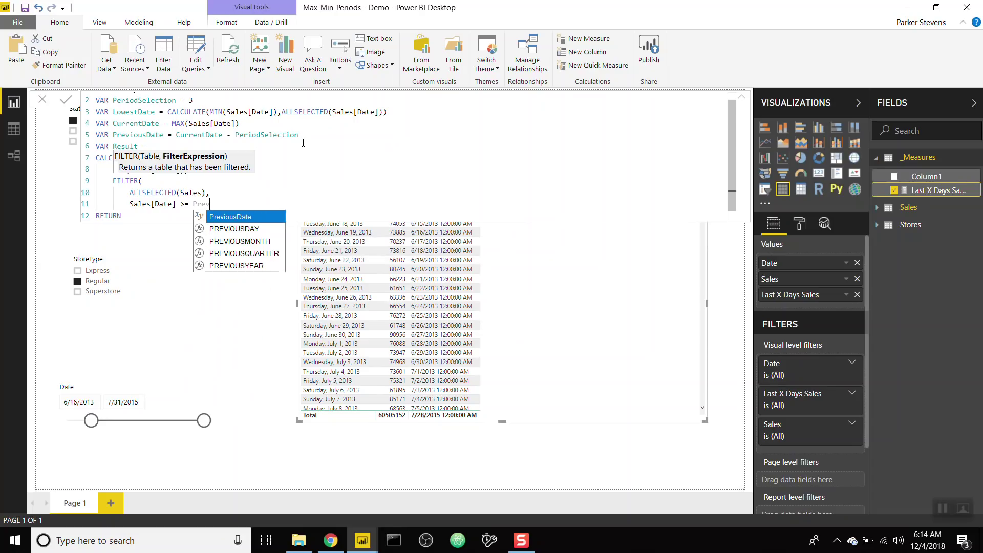
key(Tab)
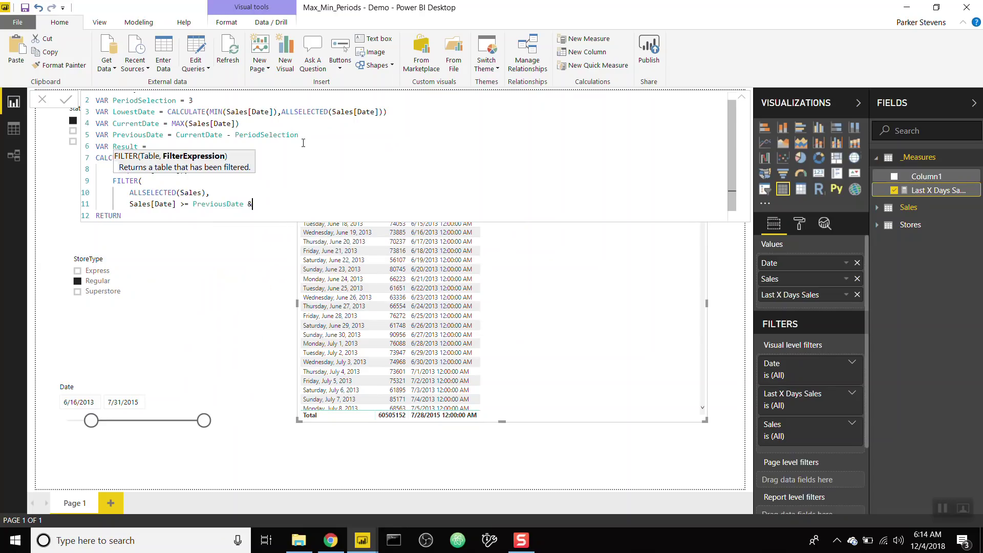
Extend the filter condition with && Sales[Date] <= CurrentDate and close the FILTER and CALCULATE functions.
text(&& sale)
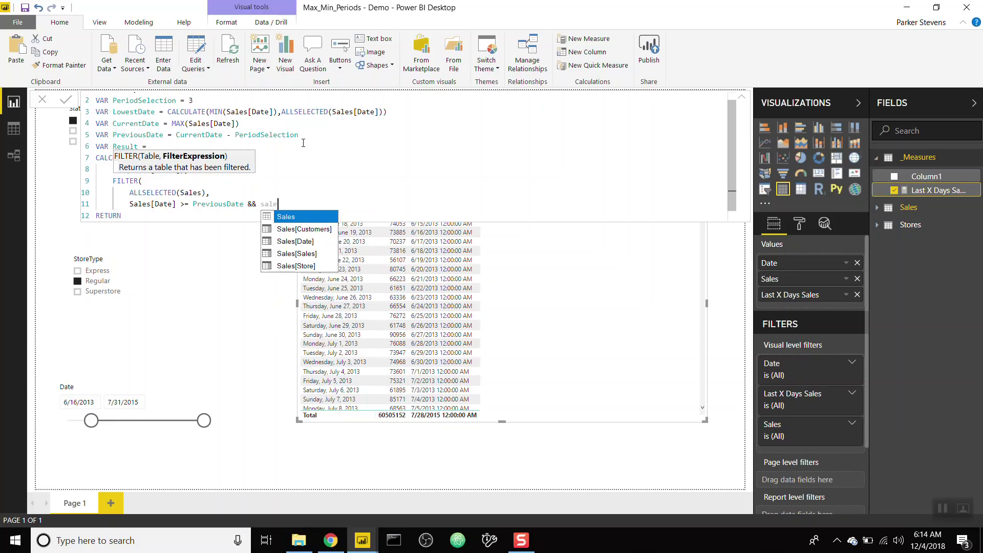
key(Down)
key(Down)
key(Tab)
text(<)
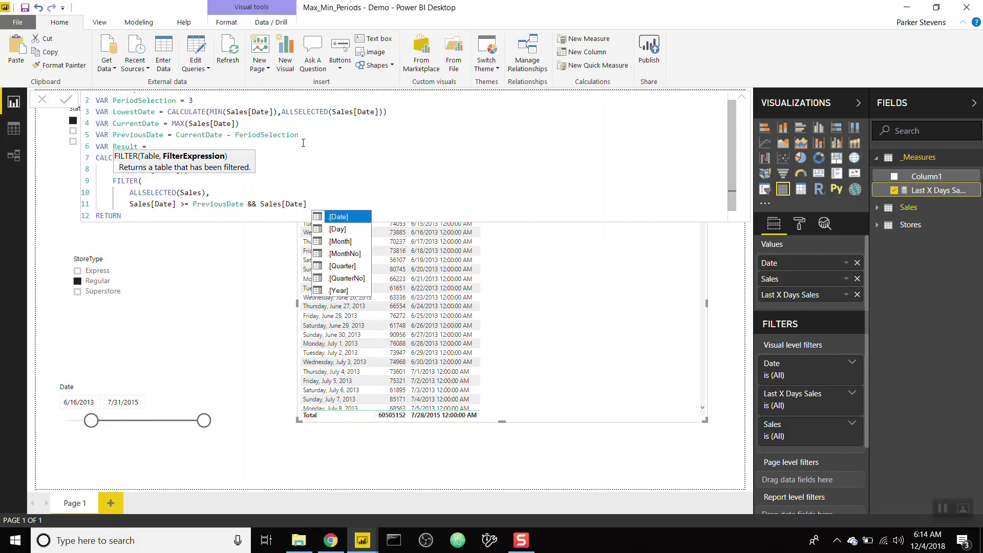
text(= curre)
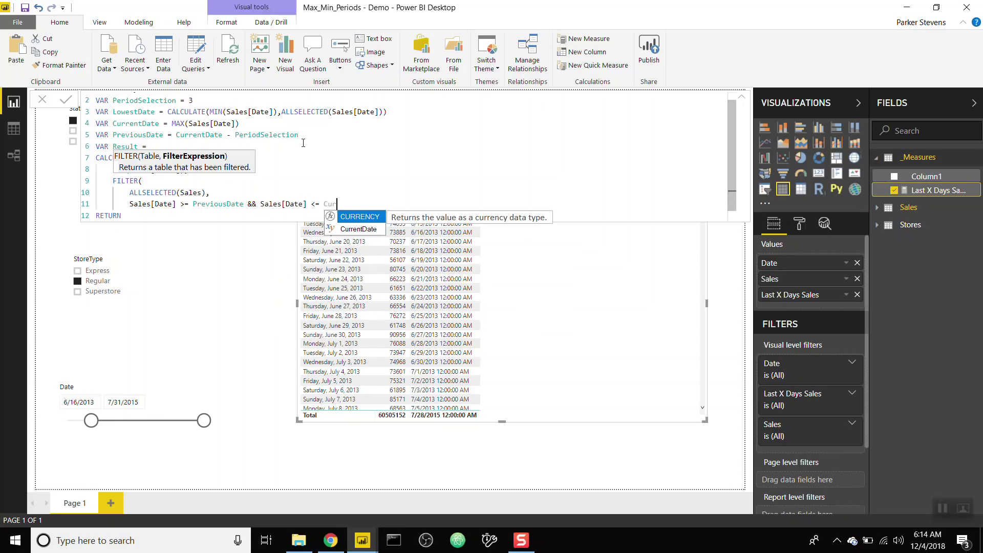
key(Tab)
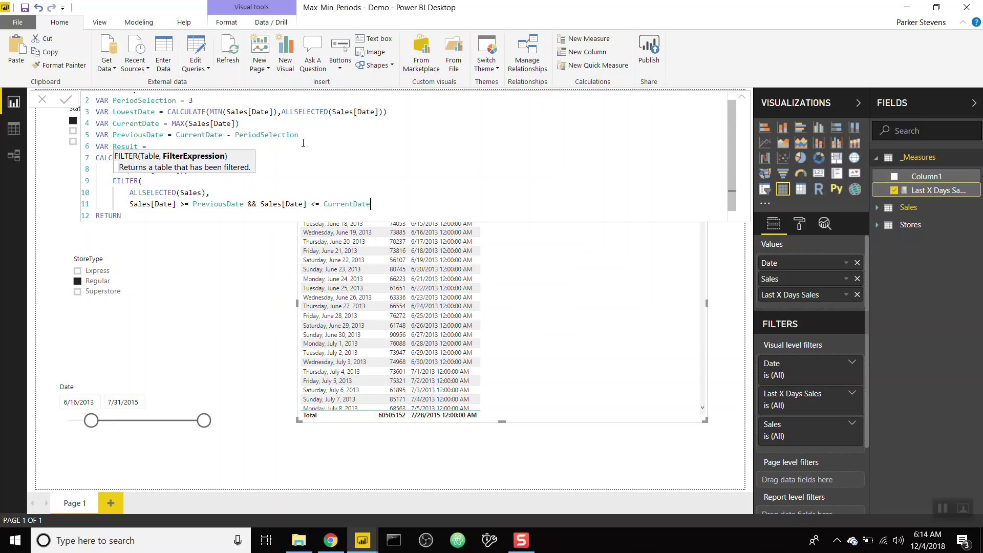
key(Return)
text())
key(Return)
text())
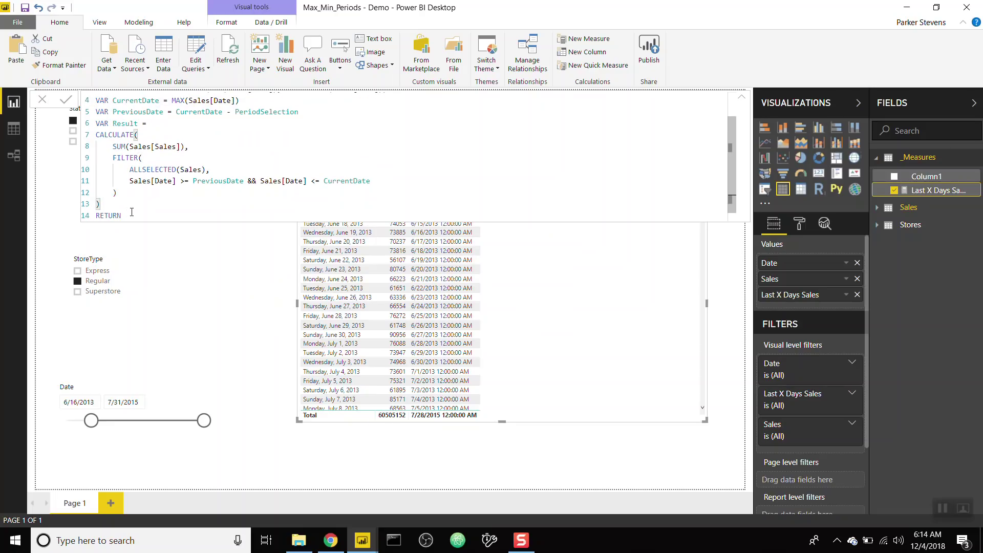
Make the measure return Result instead of PreviousDate, commit it and leave the formula editor.
key(Return)
text(PreviousDate)
double_click(129, 215)
text(Result)
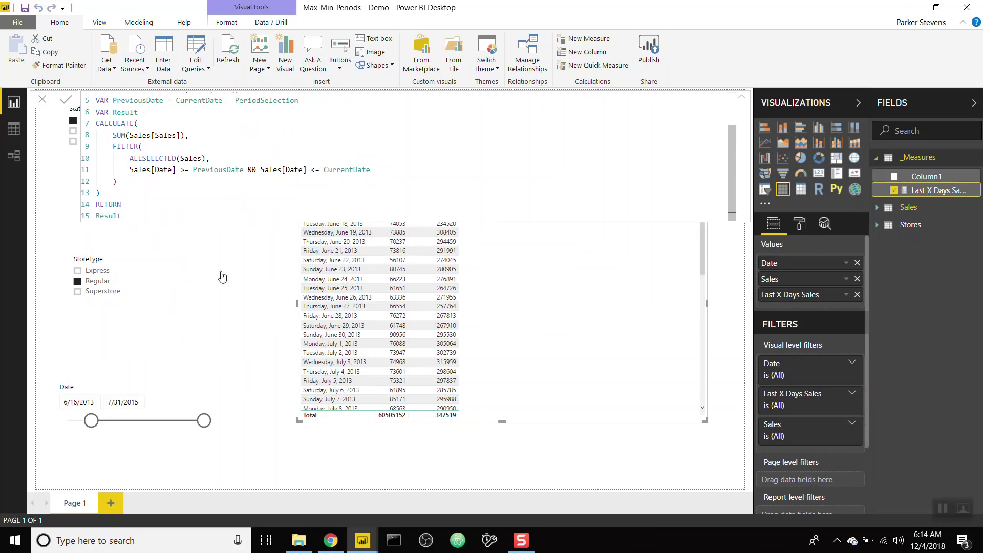
click(230, 343)
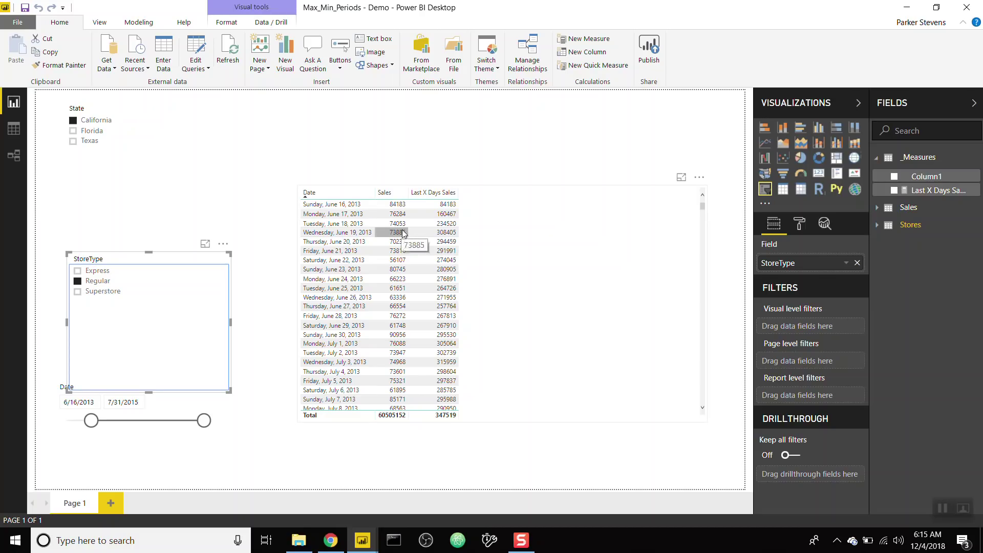
Change the PreviousDate comparison in the Last X Days Sales filter from >= to > and commit the measure.
click(934, 190)
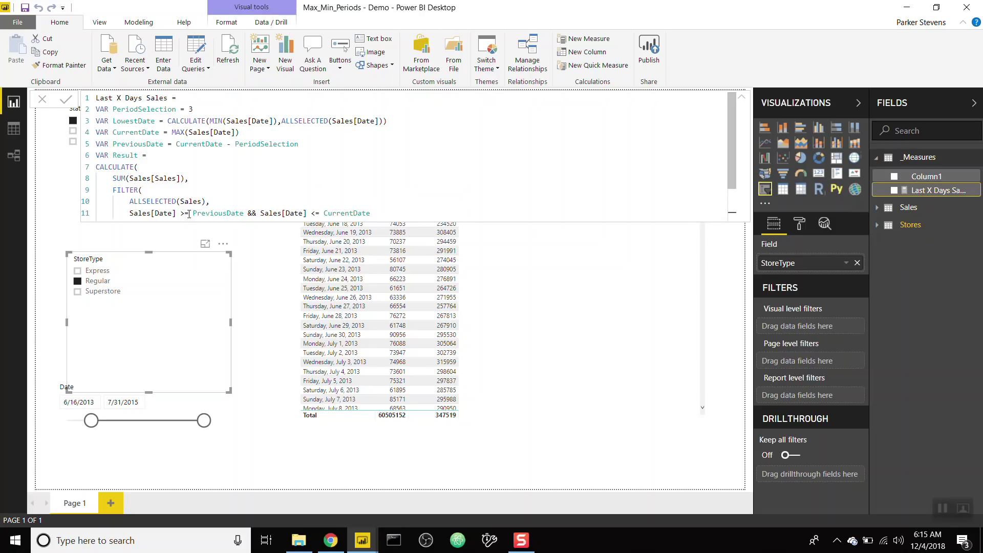
drag(189, 214, 190, 215)
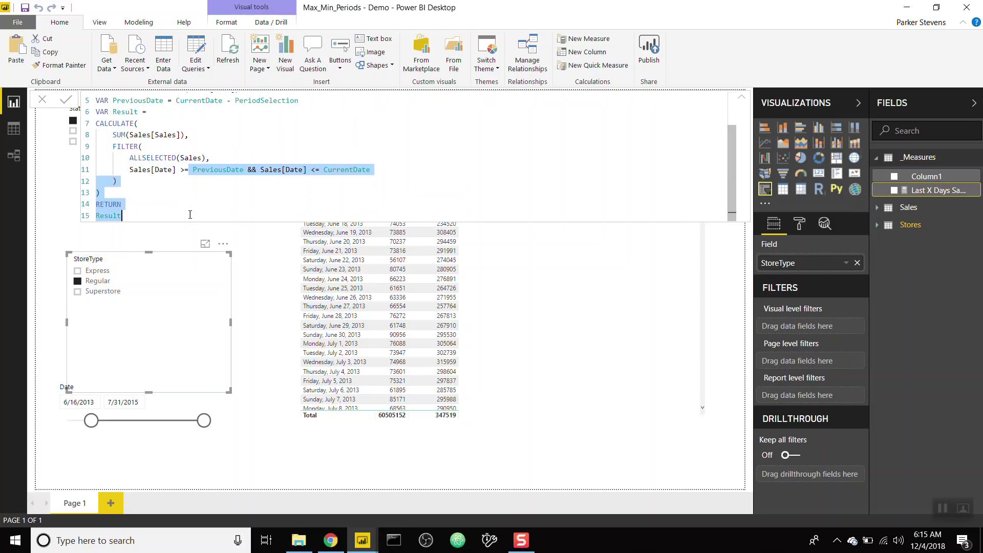
click(189, 171)
key(BackSpace)
key(Return)
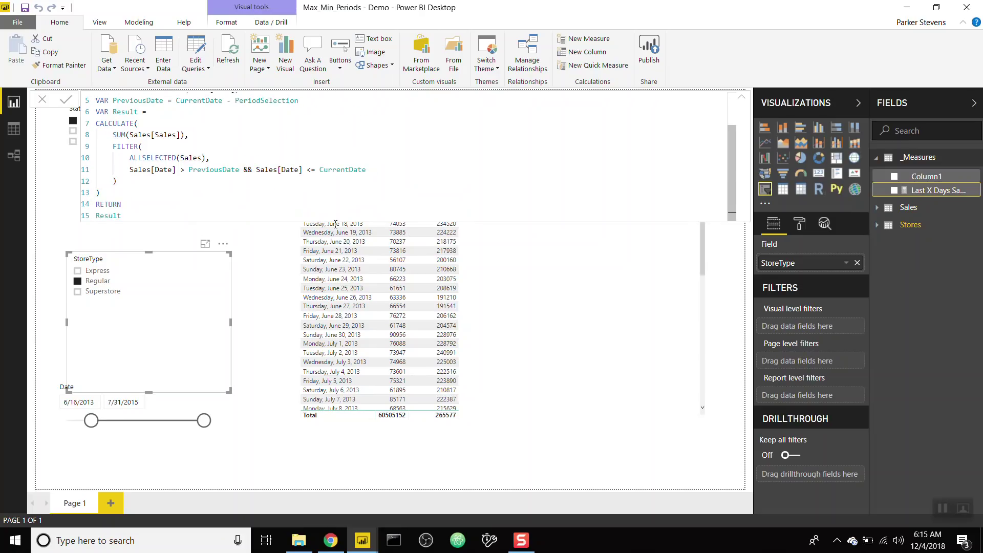
click(255, 286)
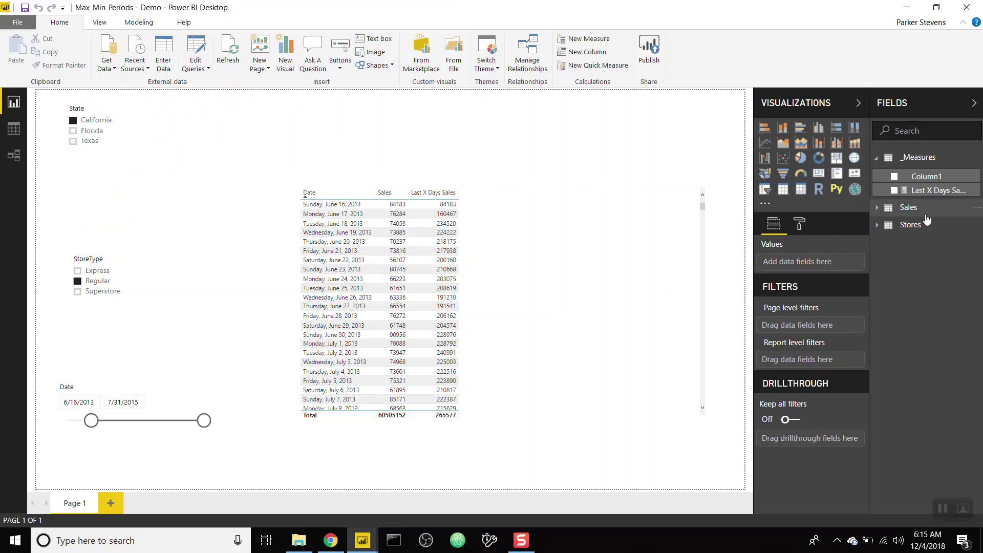
Move the sales table higher on the report page and deselect it.
drag(612, 213, 620, 163)
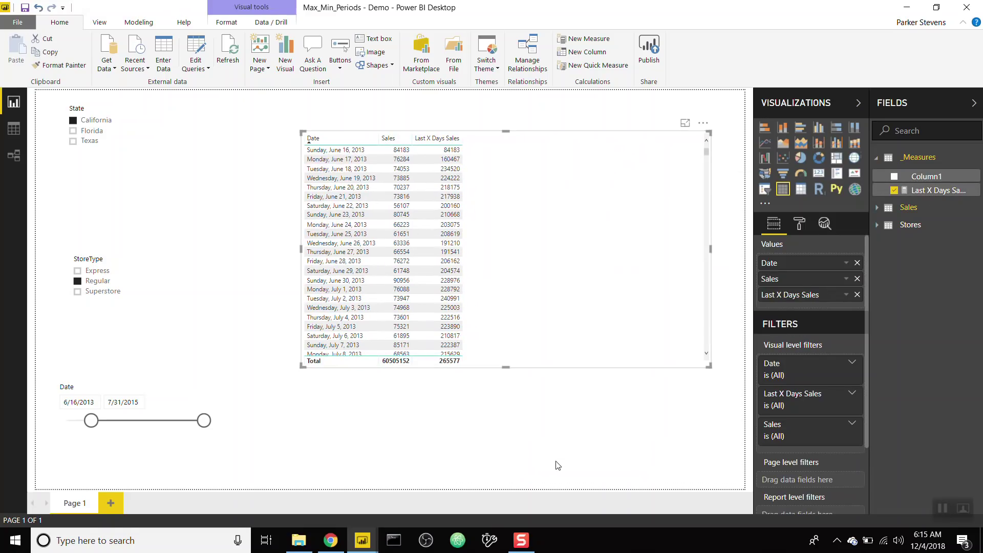
click(394, 118)
Create a whole-number what-if parameter named Period with minimum 1, maximum 180 and increment 1, adding its slicer to the page.
click(138, 23)
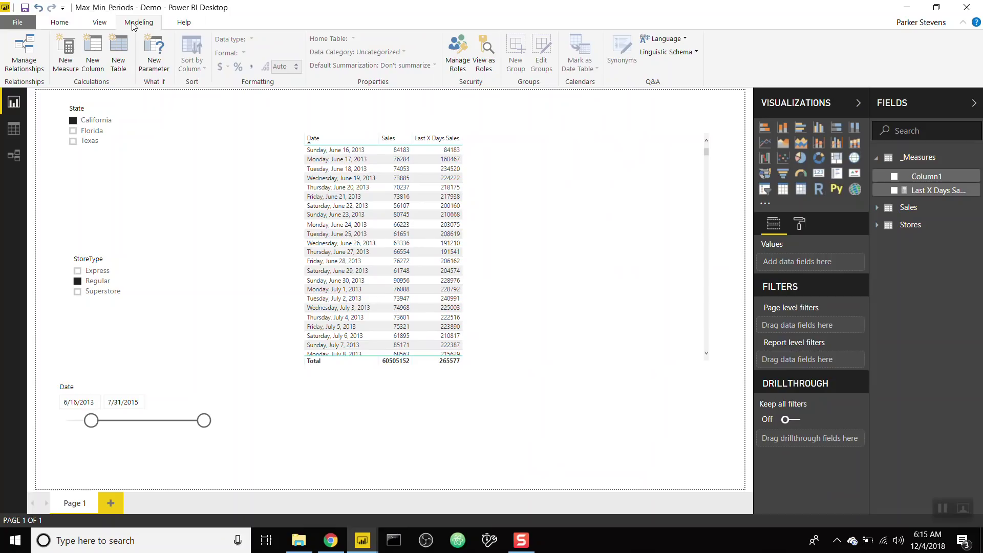
click(150, 58)
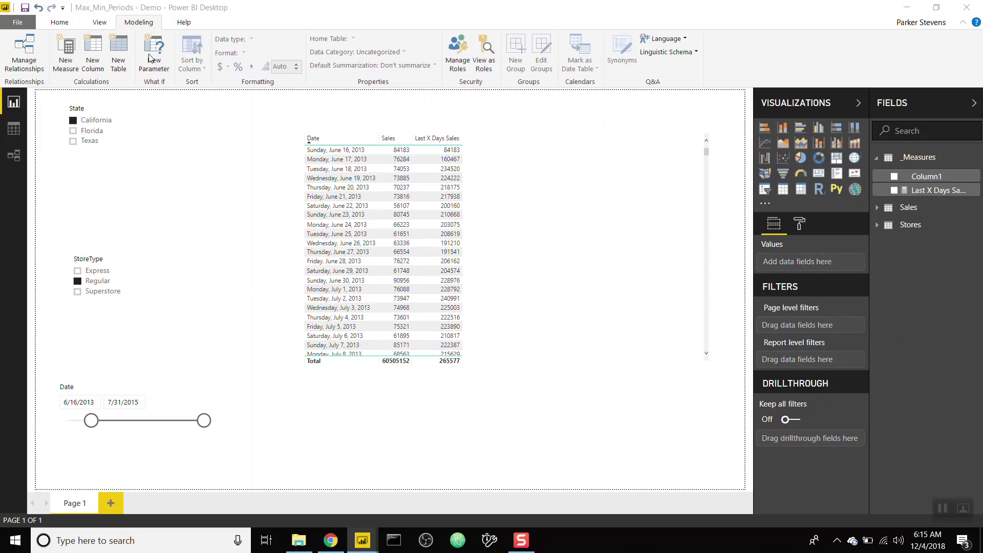
double_click(438, 201)
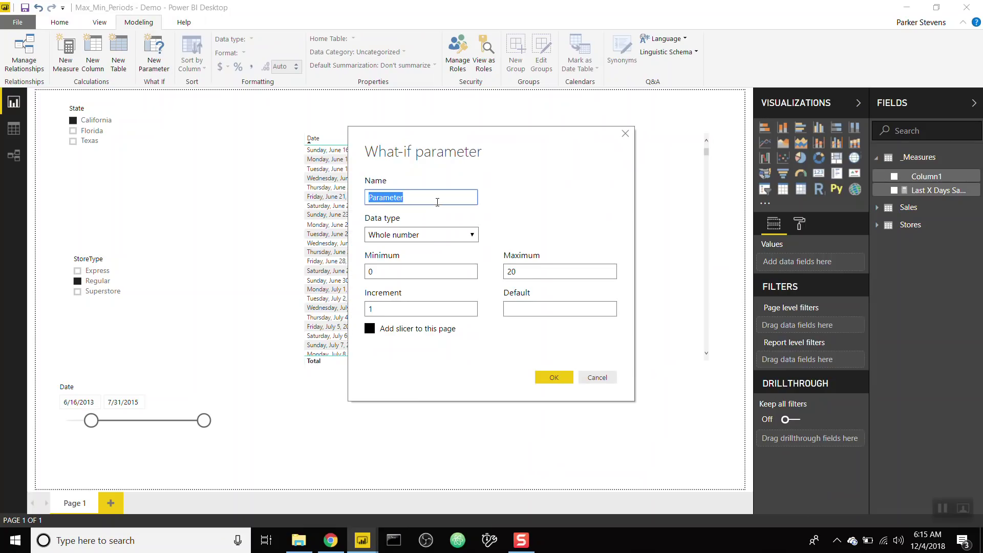
text(Period)
double_click(516, 272)
text(18)
double_click(444, 269)
text(1)
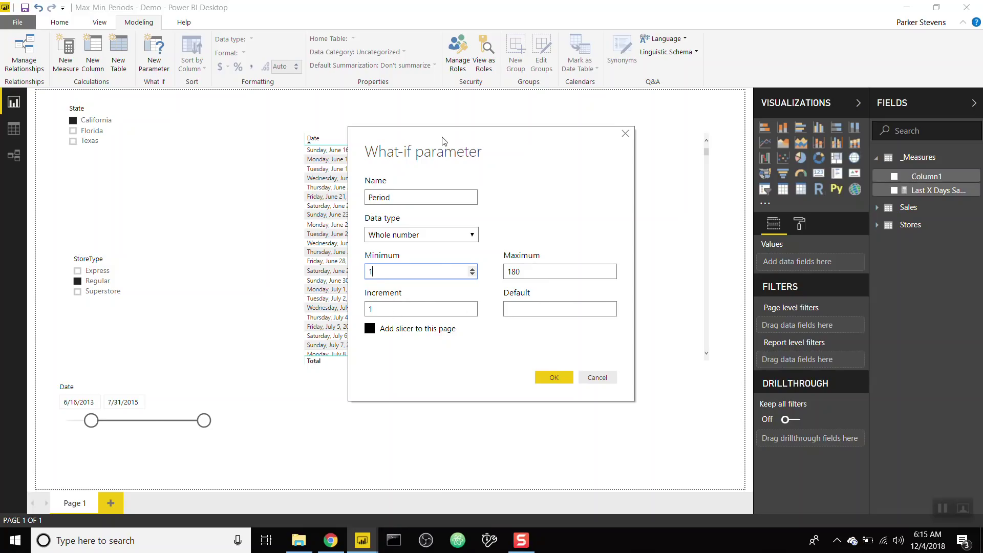
click(545, 379)
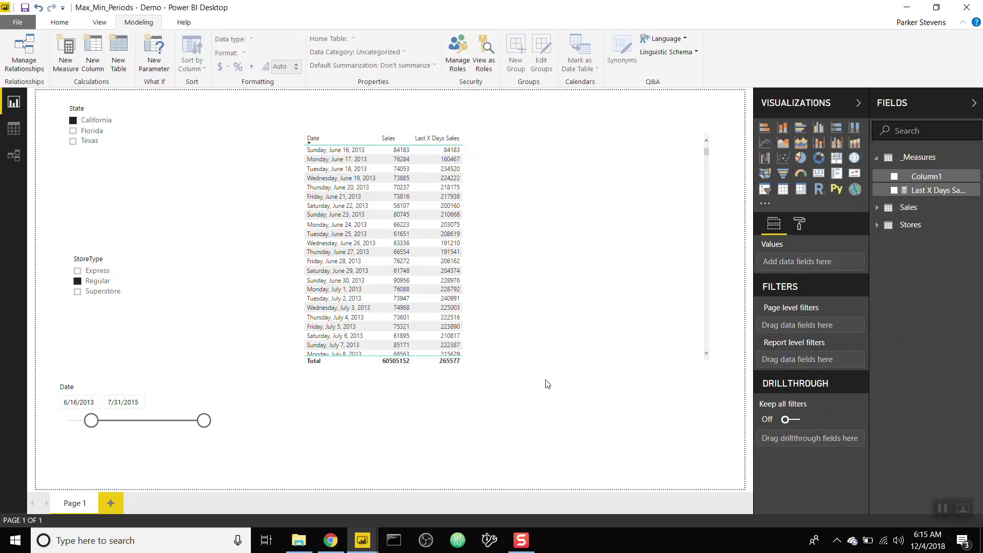
Place the Period slicer below the sales table and set its slider to 17.
drag(352, 405, 601, 419)
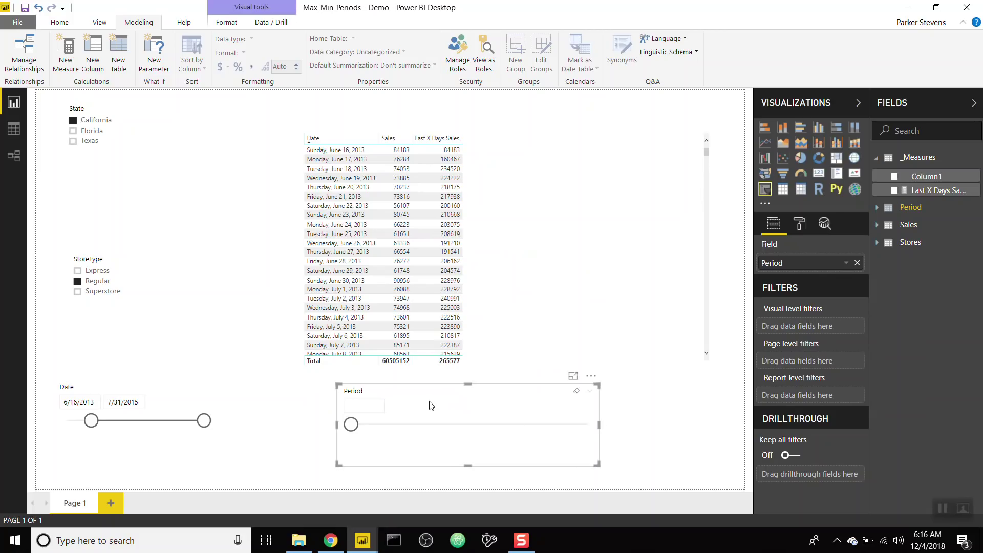
drag(351, 424, 372, 424)
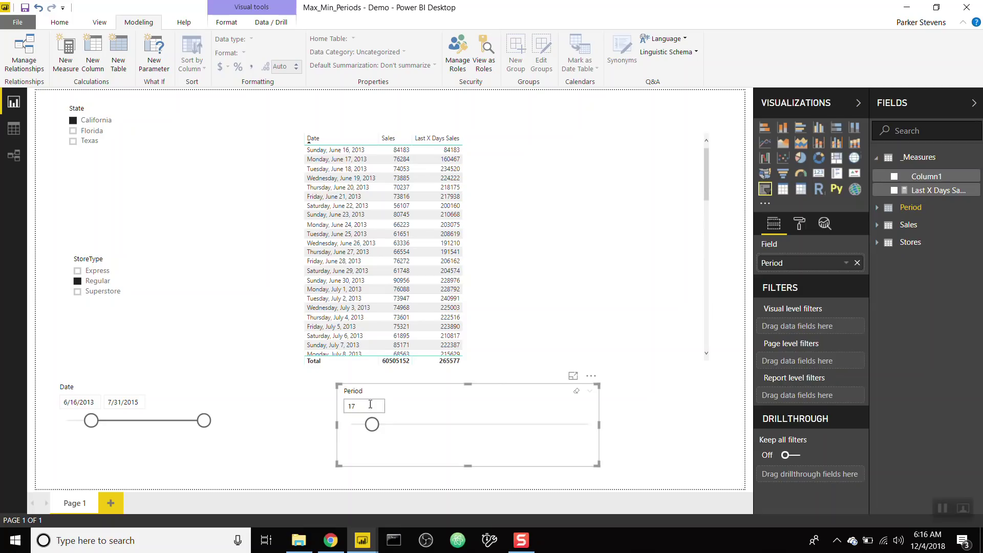
Set the PeriodSelection variable in Last X Days Sales to Period[Period Value], commit the measure and leave the formula editor.
click(940, 191)
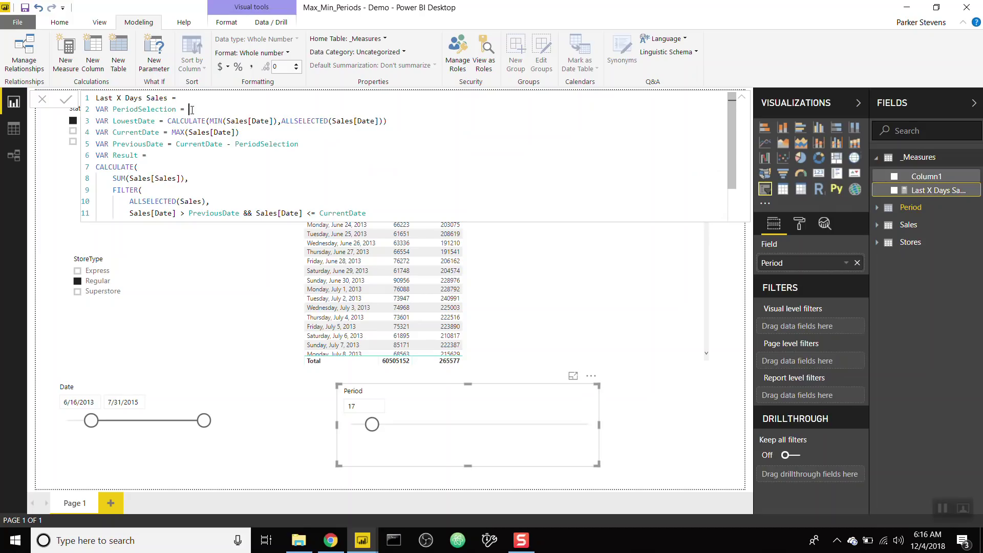
text(erio)
key(Tab)
key(Return)
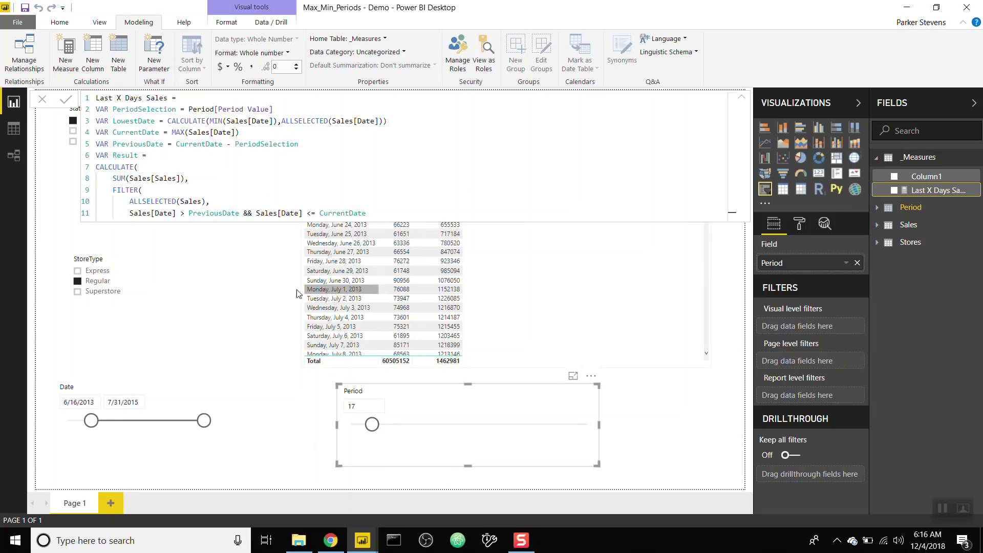
click(260, 307)
Try the Period slicer at 54 and review how the Last X Days Sales formula uses PeriodSelection.
drag(373, 424, 421, 426)
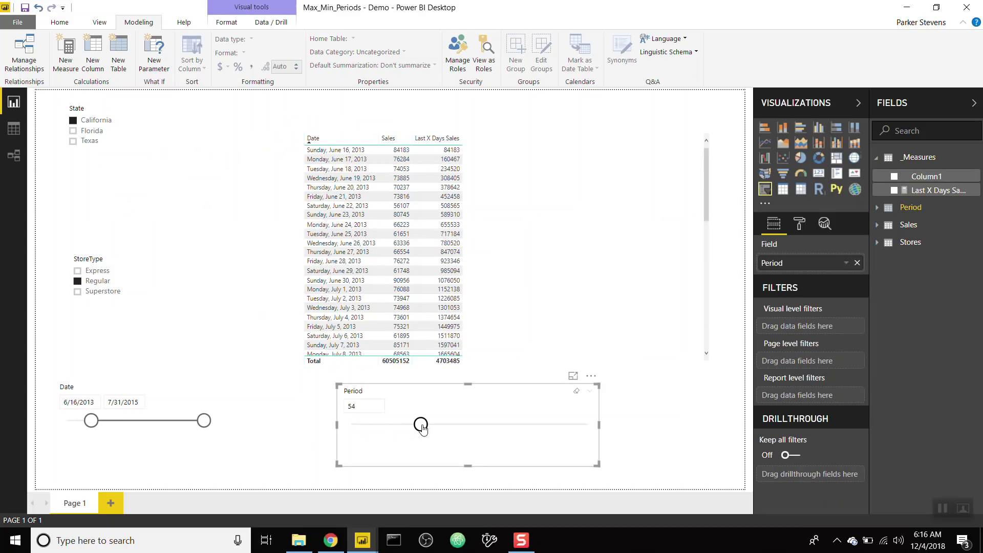
click(931, 192)
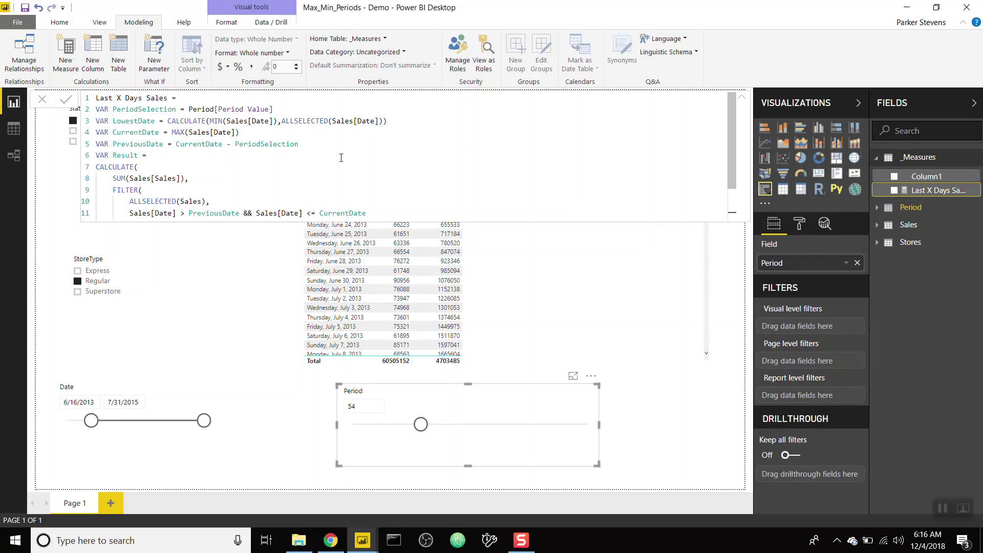
scroll(294, 139, down, 2)
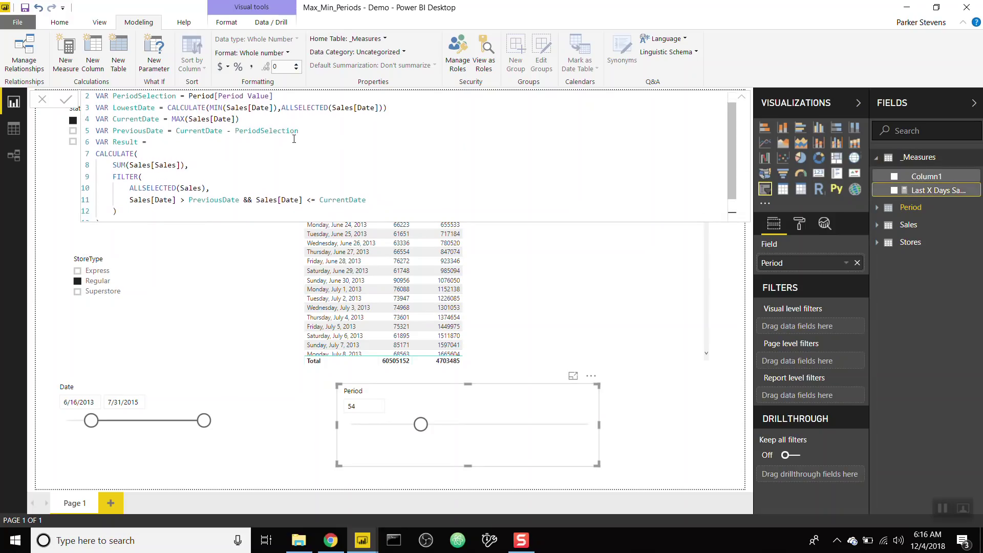
scroll(294, 139, up, 2)
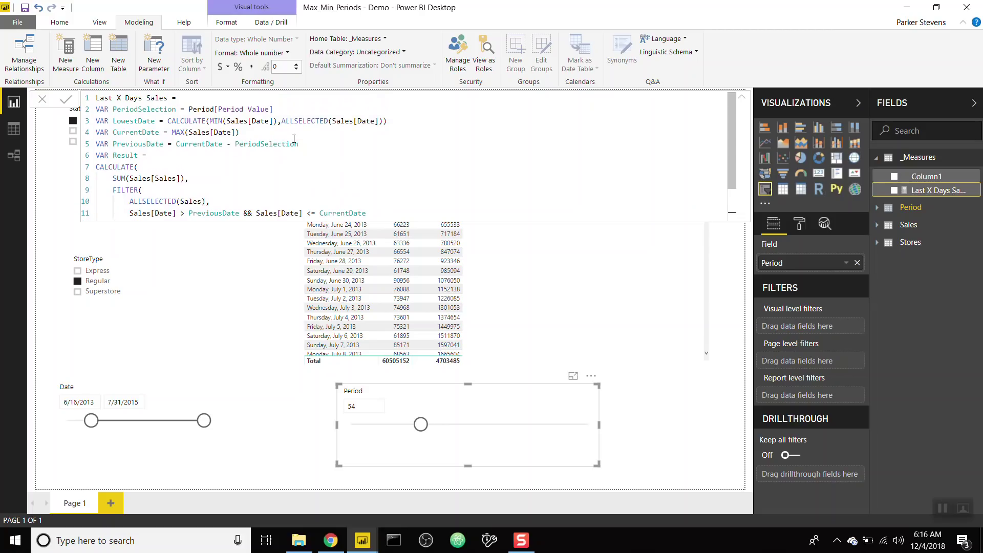
click(259, 276)
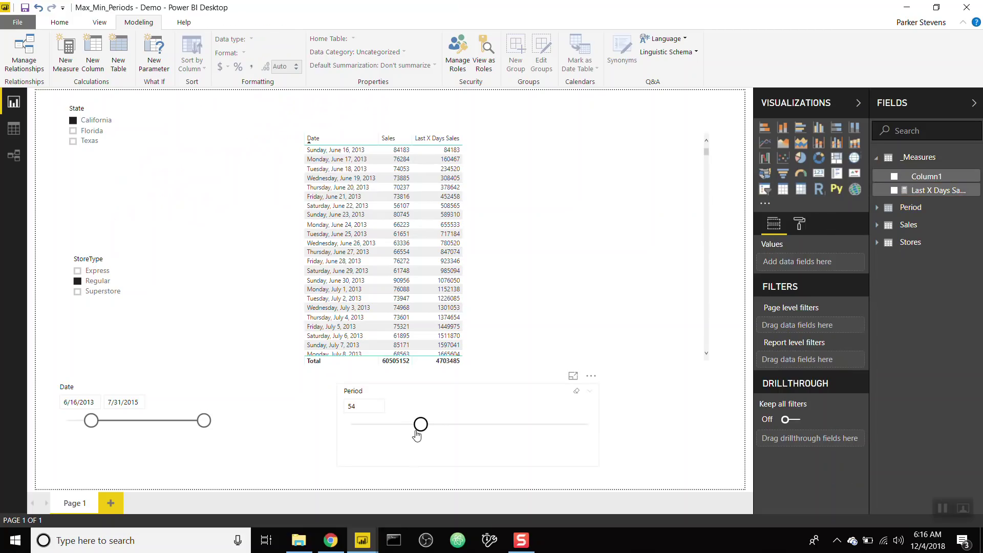
Test the Period slicer at 1 and 5 days and leave it set to 10.
drag(421, 424, 376, 431)
drag(377, 432, 324, 430)
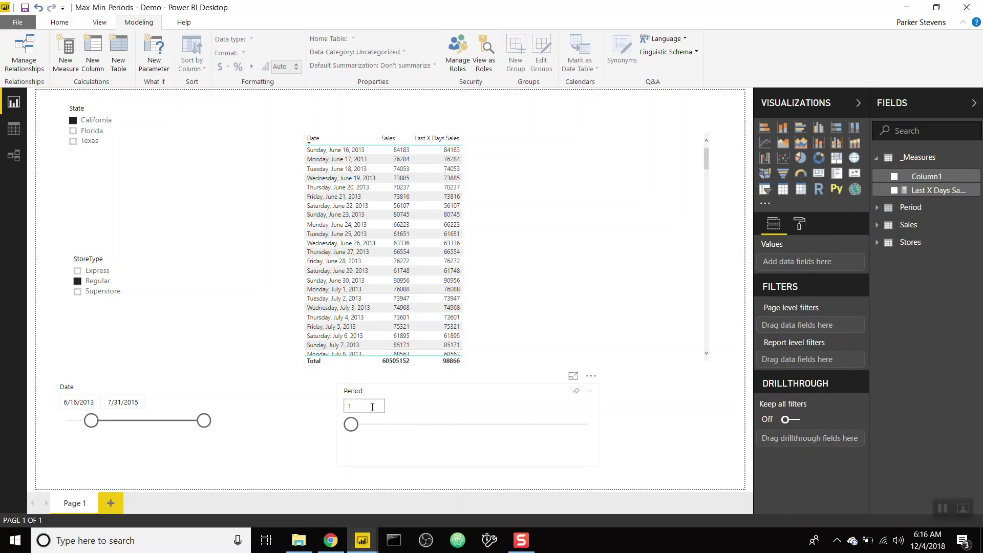
text(5)
key(Return)
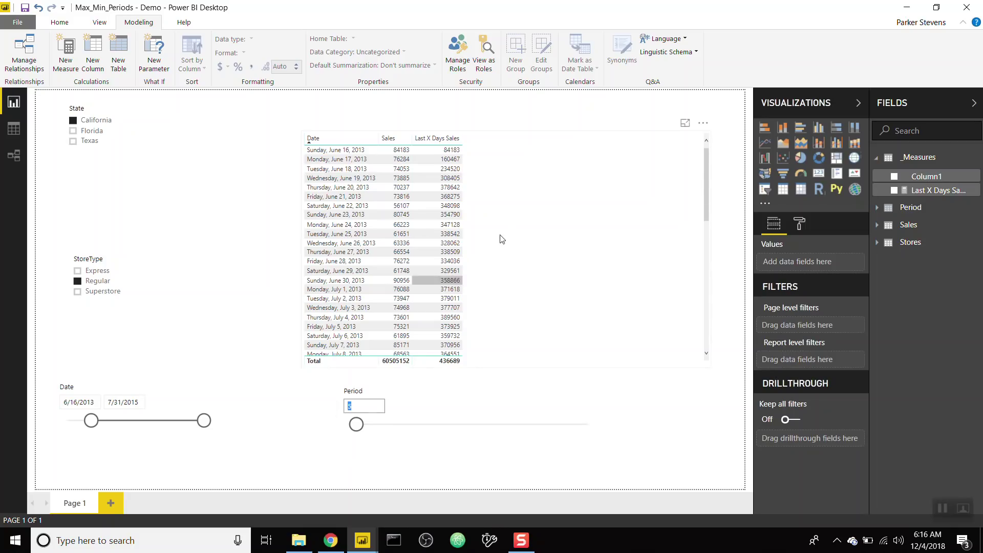
text(10)
key(Return)
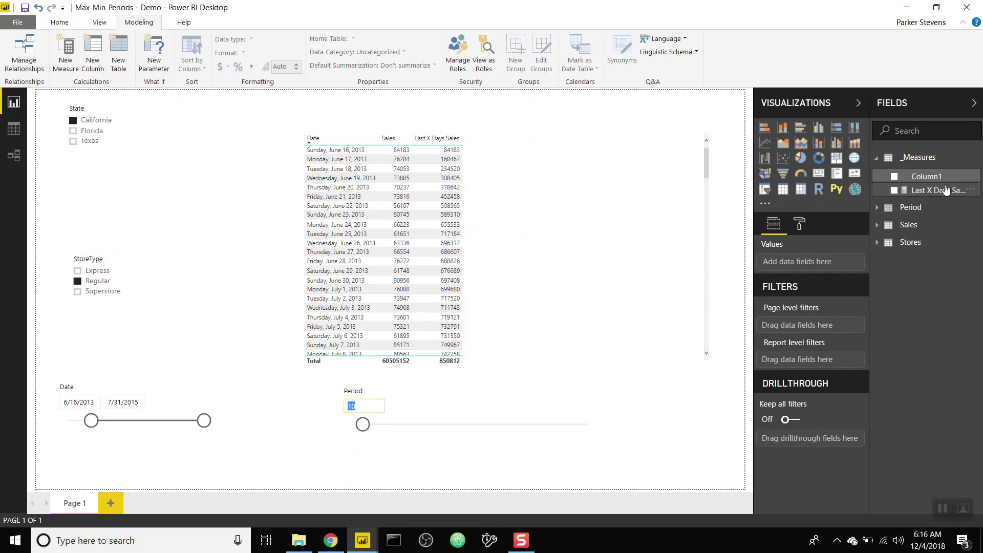
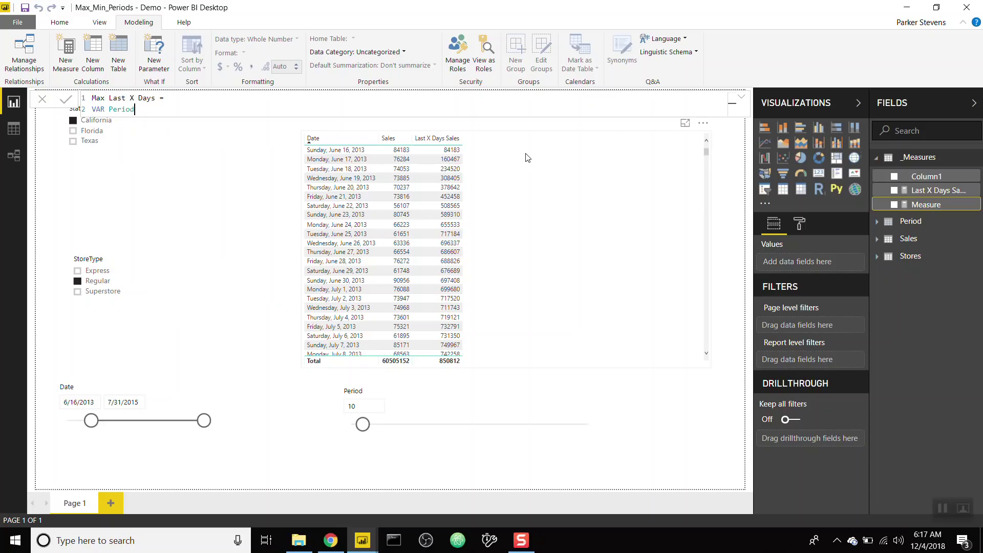
In the Max Last X Days measure, define PeriodSelection as Period[Period Value] and begin a MaxSales variable on a new line.
text(Selection = Period[Period Value])
key(shift+Return)
text(VAR)
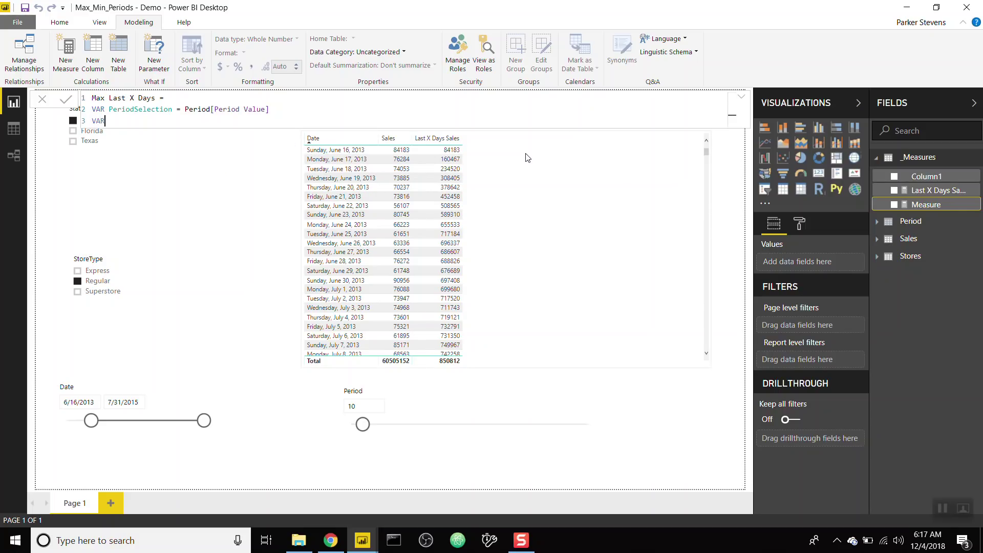
text( MaxSales =)
key(shift+Return)
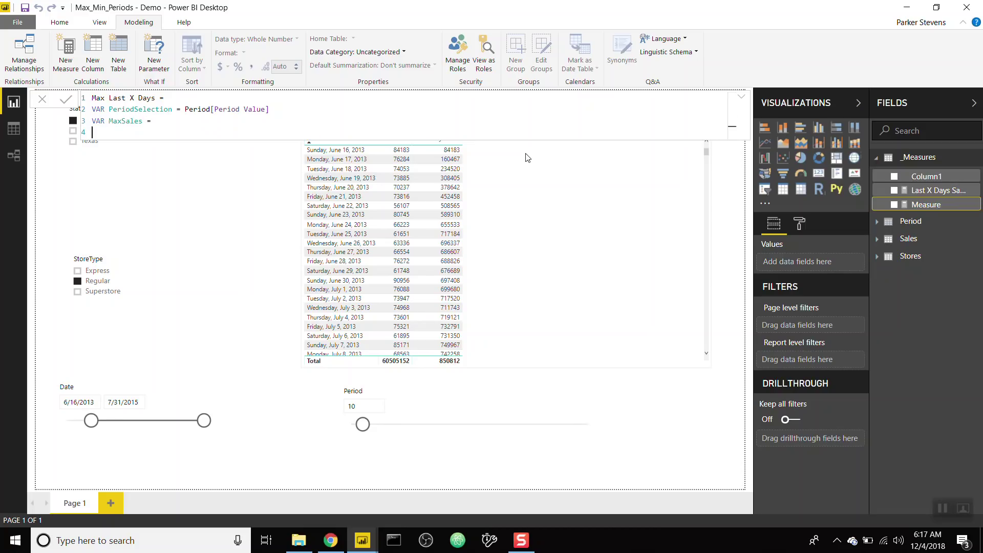
Start the MaxSales expression with MAXX, using ALLSELECTED(Sales[Date]) as its table argument.
text(MAXX)
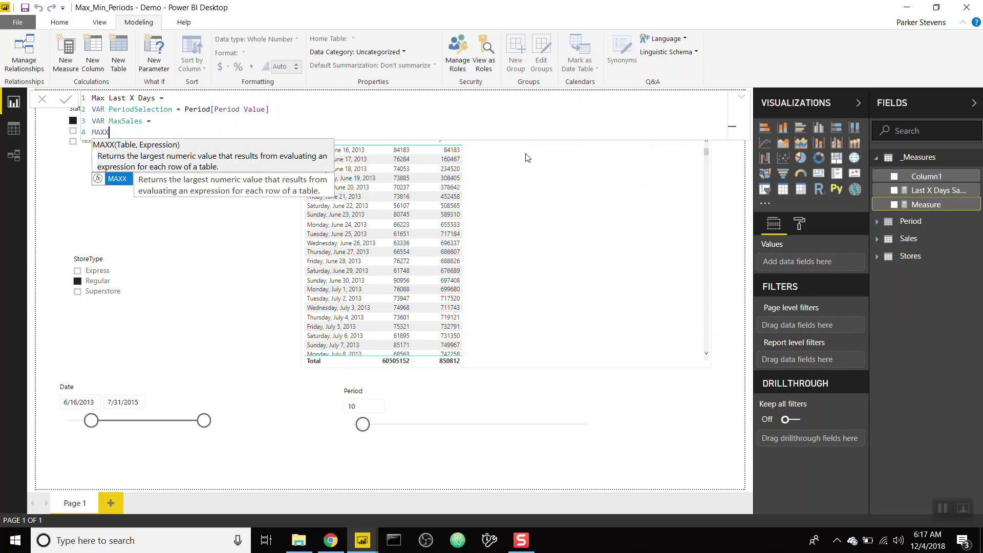
text(()
key(shift+Return)
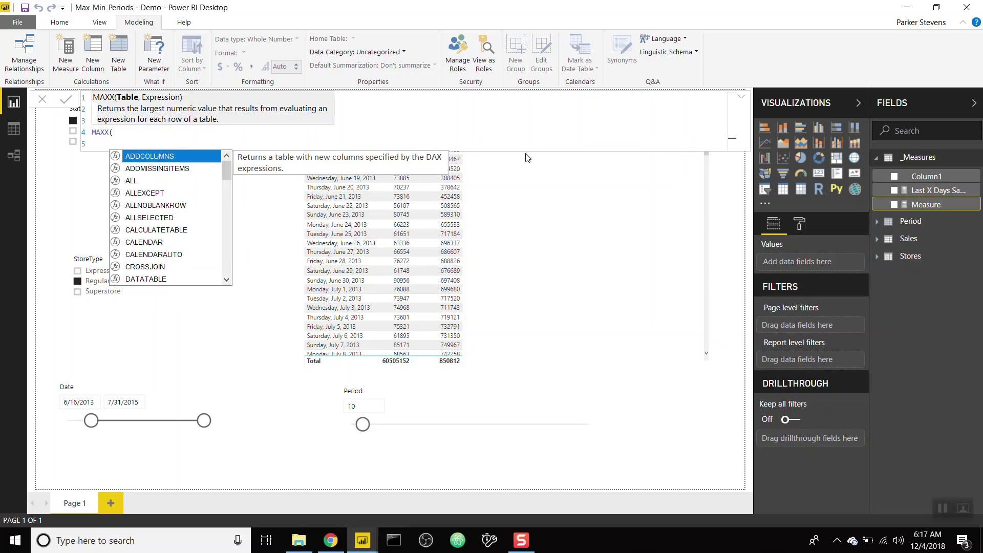
text(ALLSE)
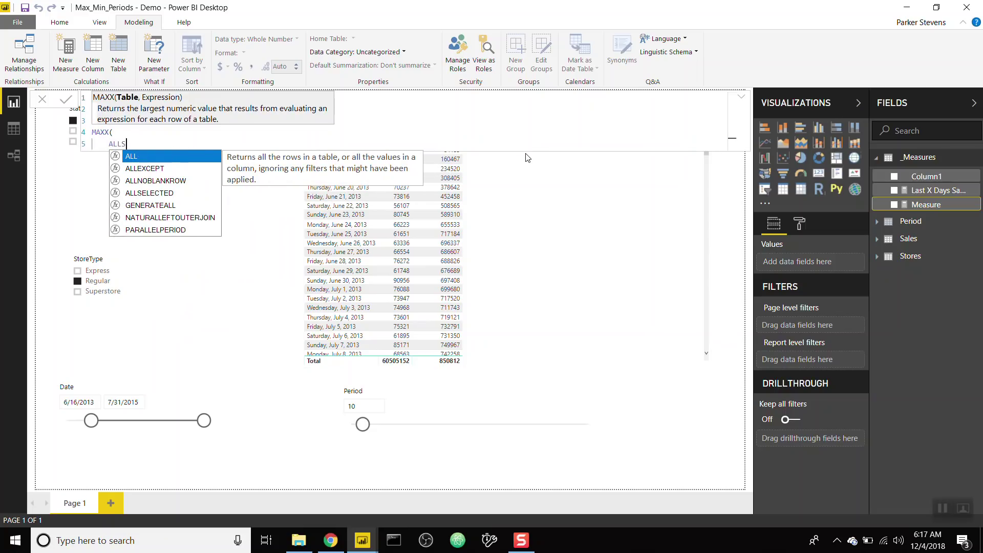
key(Tab)
text(sal)
key(Down)
key(Down)
key(Tab)
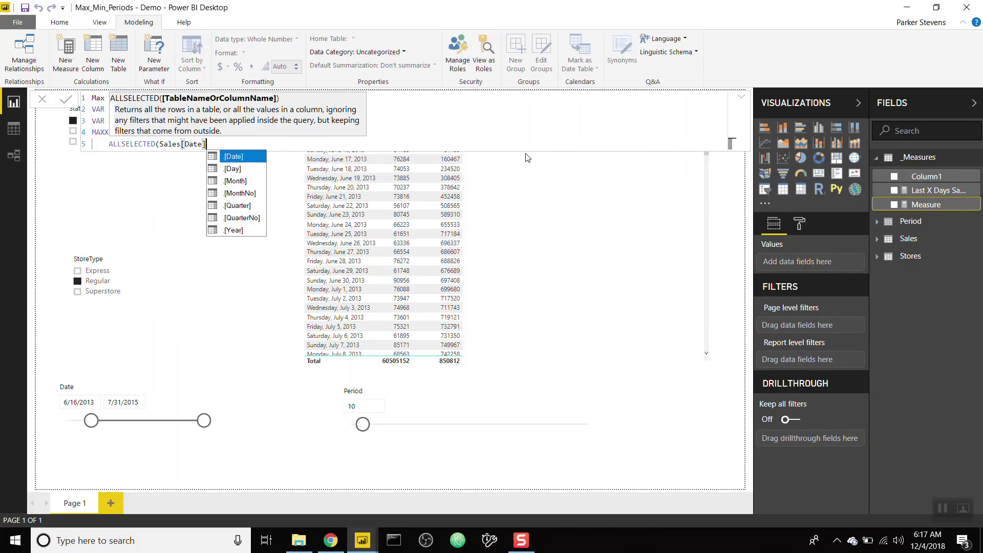
text(),)
key(shift+Return)
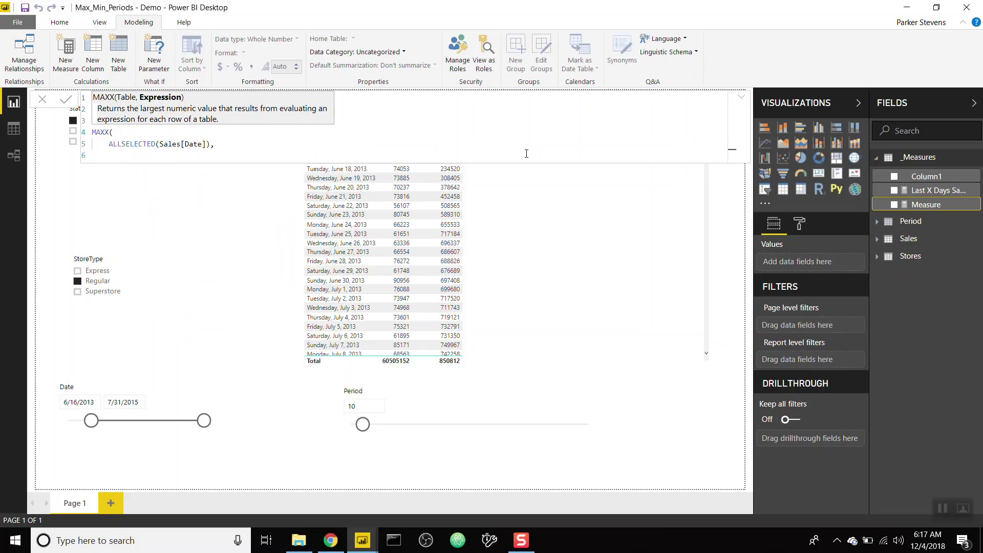
Use [Last X Days Sales] as the MAXX expression, close the function, return MaxSales and commit the measure.
text([)
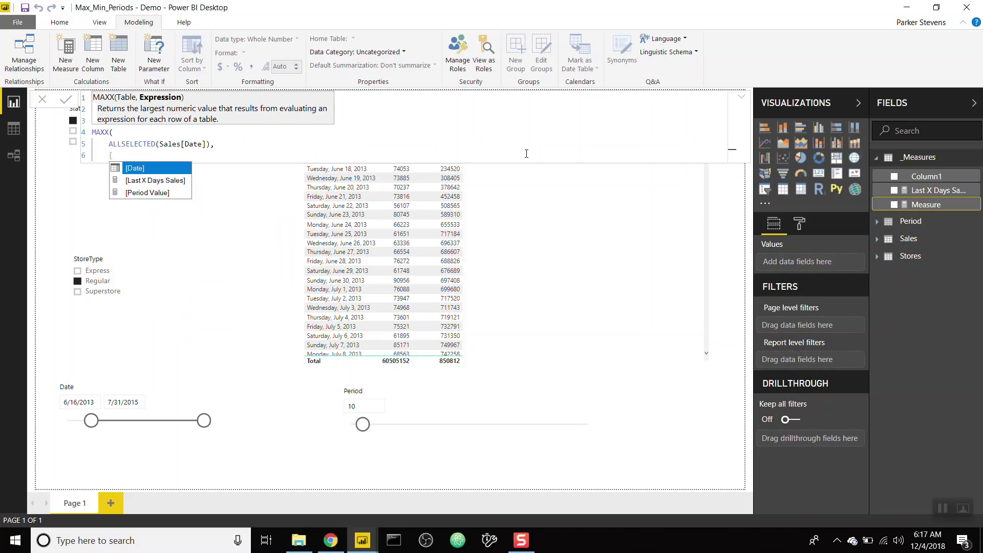
key(Down)
key(Tab)
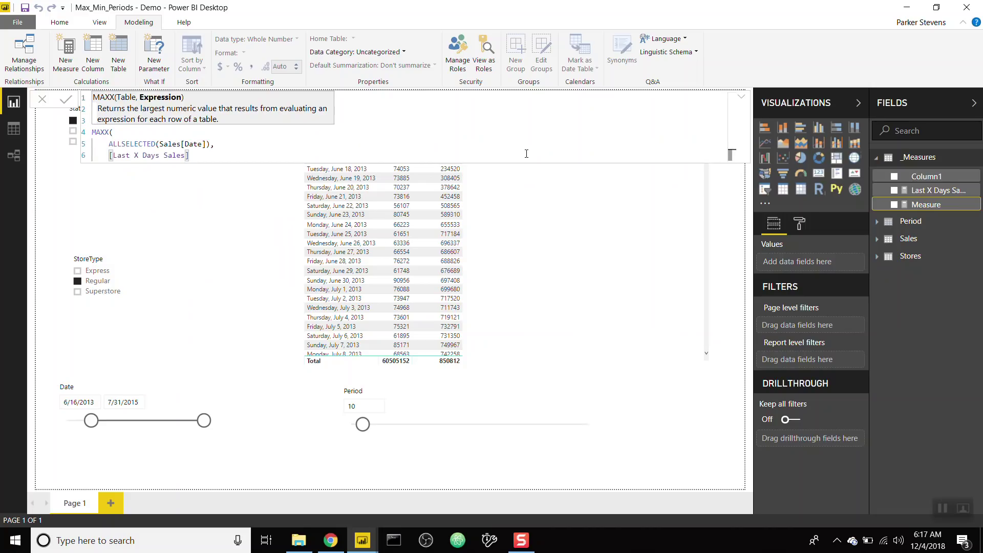
key(shift+Return)
text())
key(shift+Return)
text(RETURN)
key(shift+Return)
text(MaxSales)
key(Return)
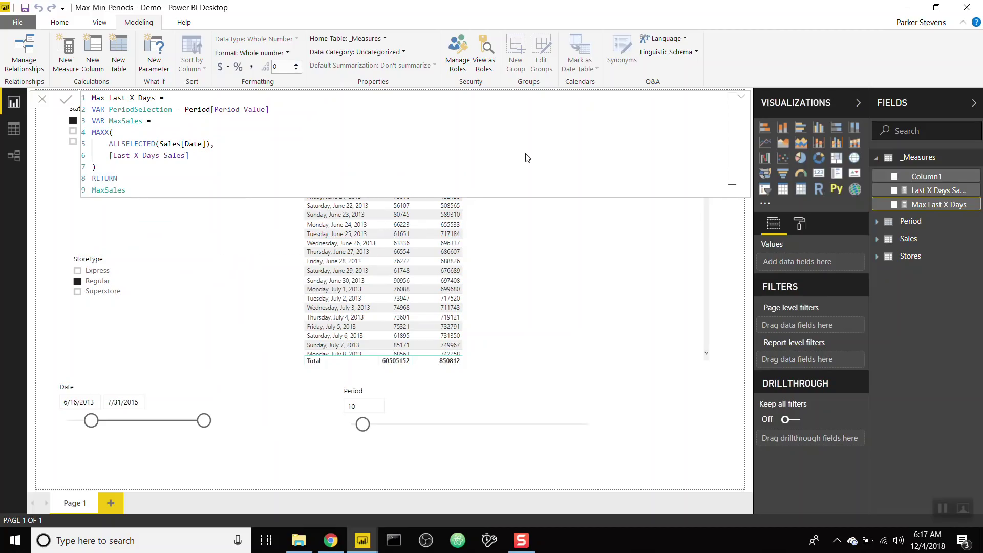
Add the Max Last X Days measure to the sales table and check its values across the dates.
drag(940, 205, 617, 278)
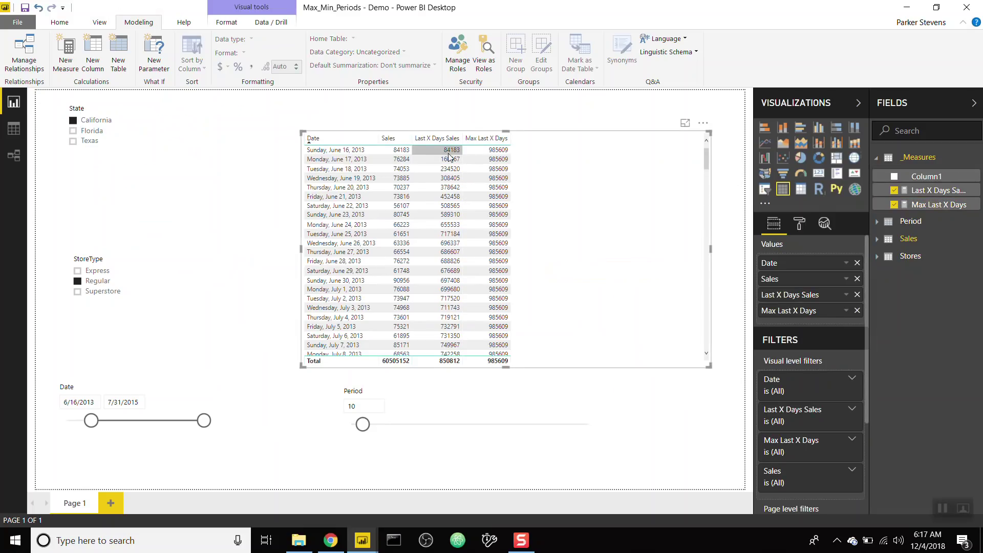
scroll(444, 242, down, 6)
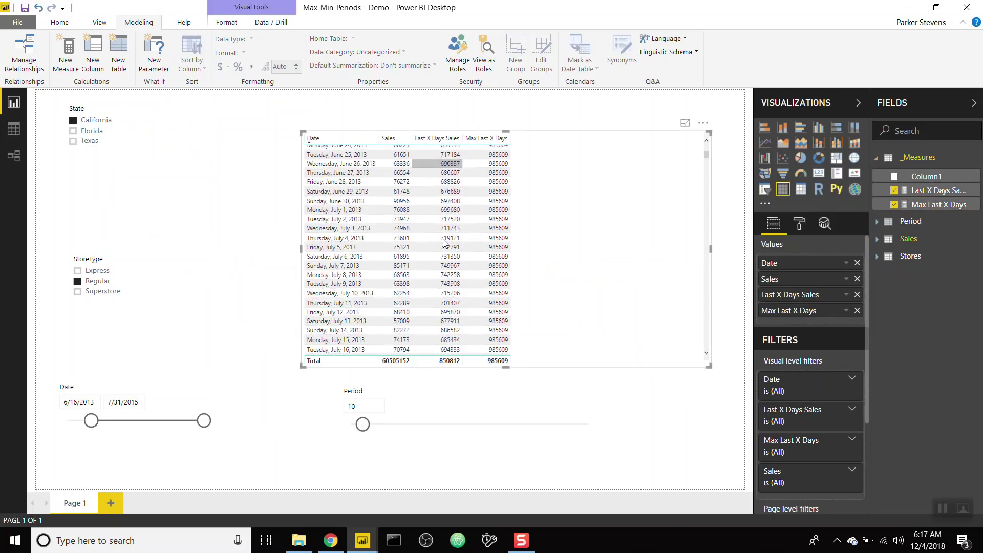
scroll(444, 243, down, 5)
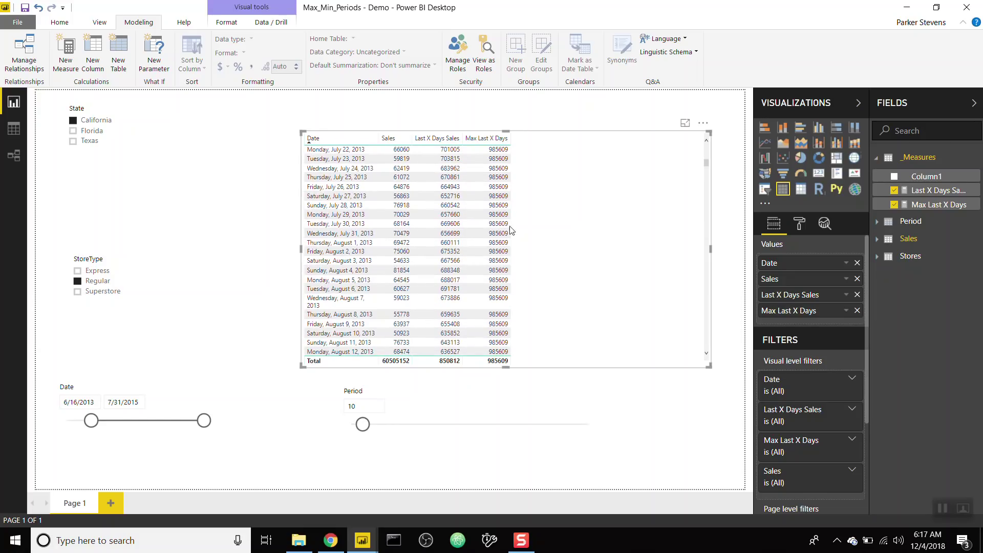
scroll(481, 280, down, 10)
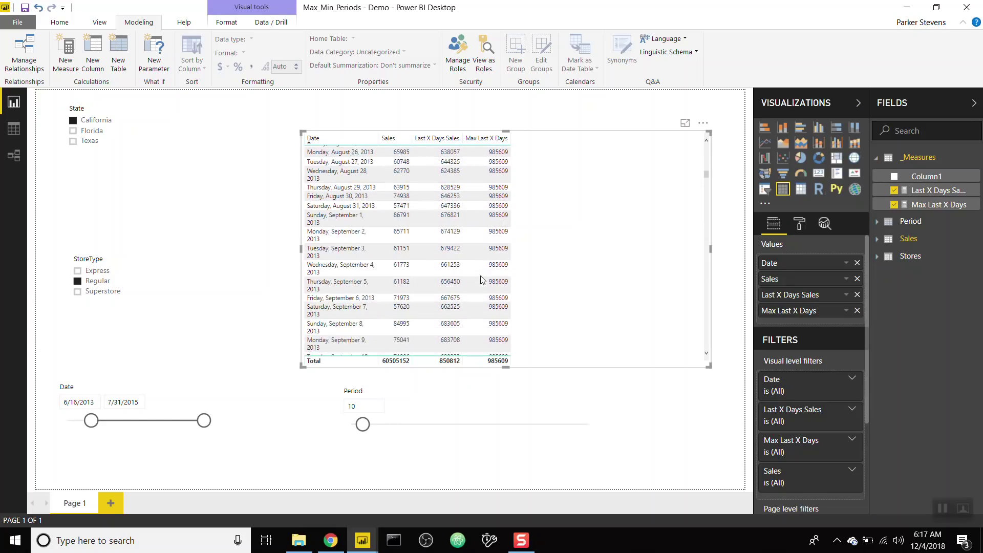
scroll(481, 279, up, 20)
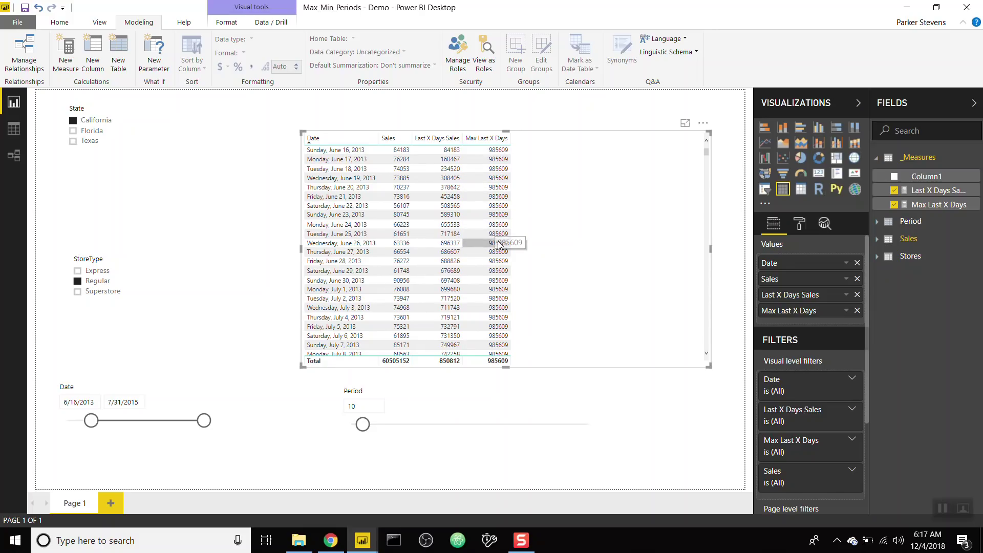
In the Max Last X Days measure, add a MaxDate variable that starts a CALCULATE on MAX(Sales[Date]).
click(922, 205)
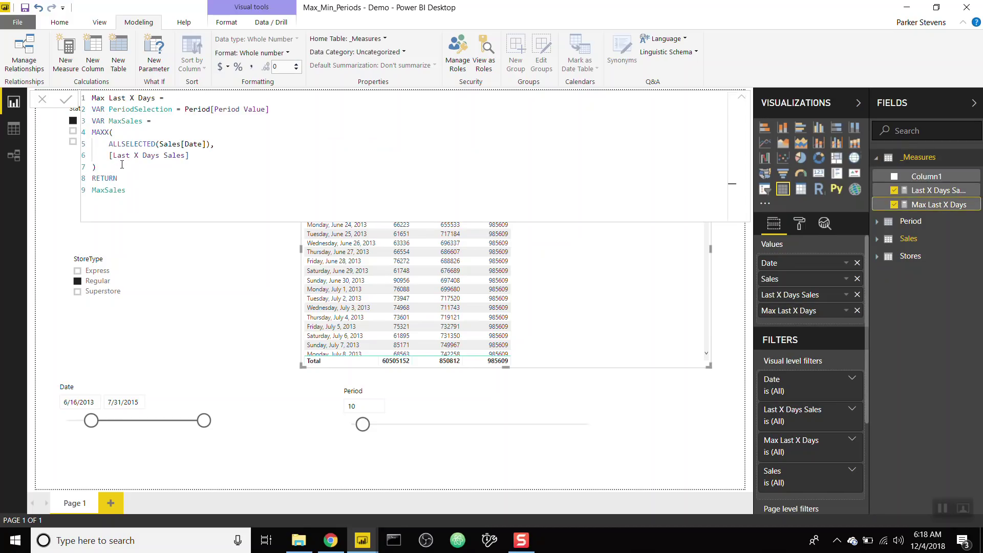
key(Return)
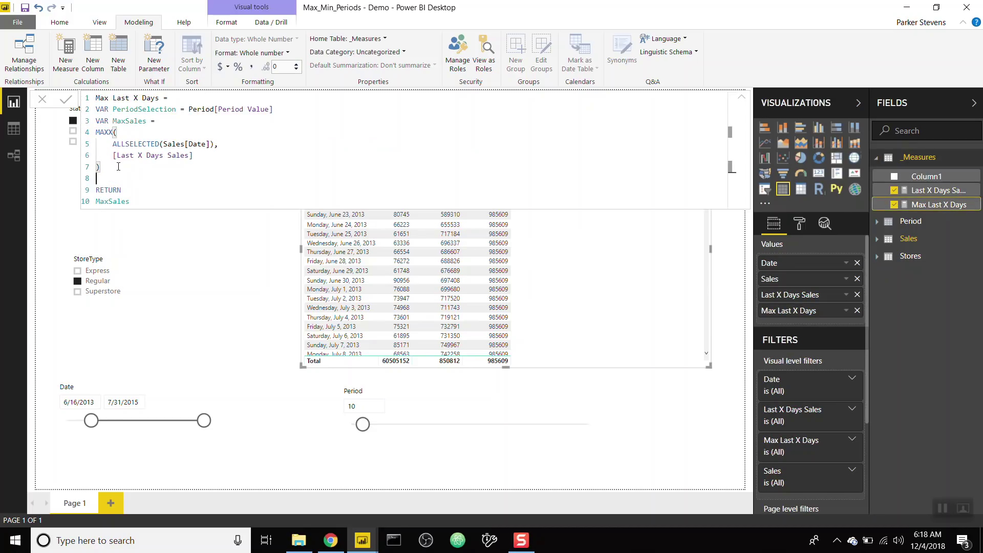
text(VAR )
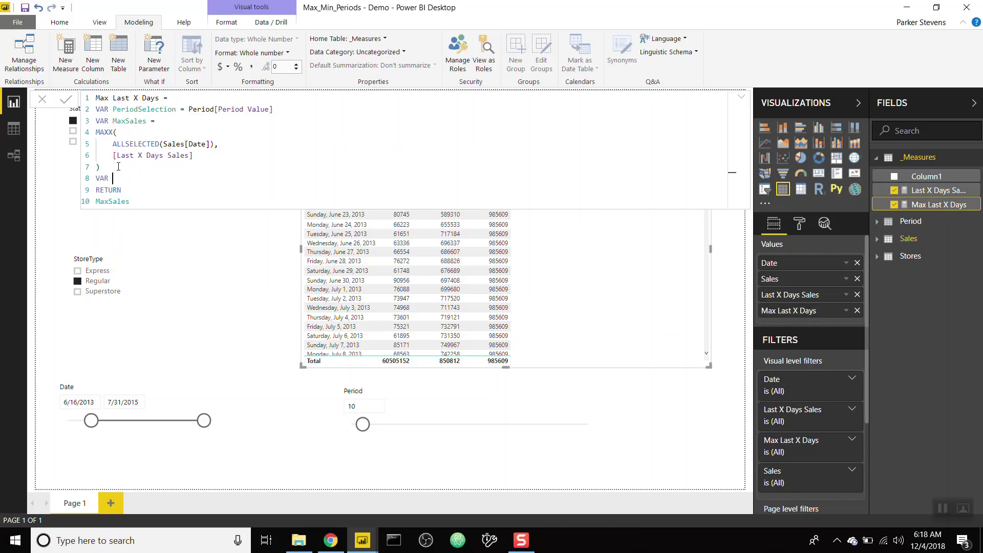
text(MaxDate =)
key(Return)
text(CALCULATE()
key(Return)
text(MAX(sales)
key(Down)
key(Down)
key(Tab)
text(),)
key(Return)
Add a FILTER to the MaxDate calculation with ALLSELECTED(Sales[Date]) as its table argument.
text(FILTER()
key(Return)
text(allse)
key(Tab)
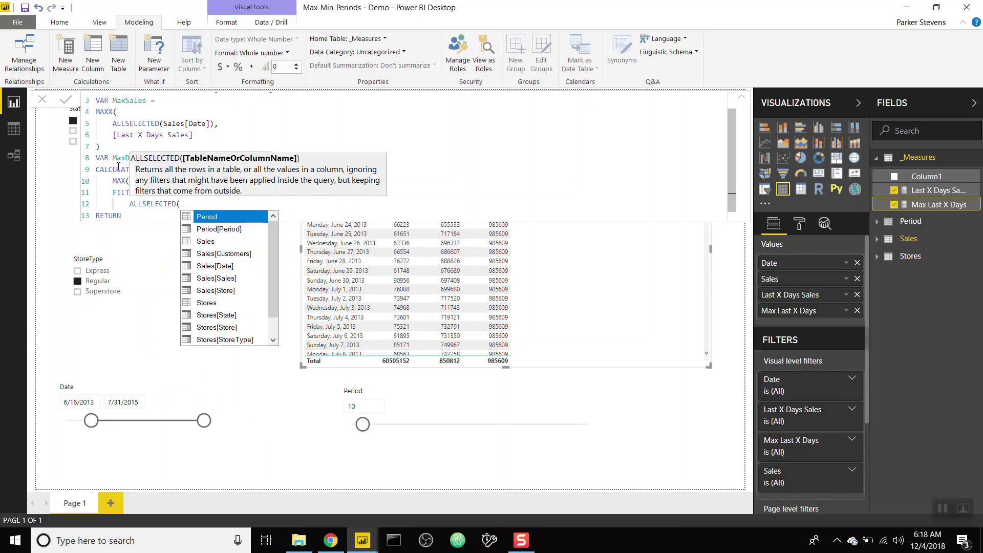
text(Sales[Date])
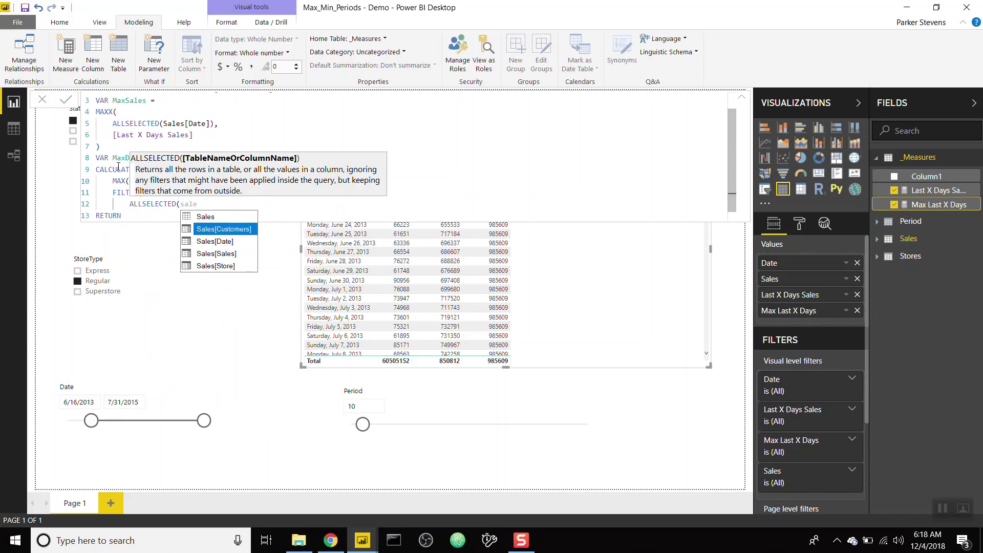
text(),)
key(Return)
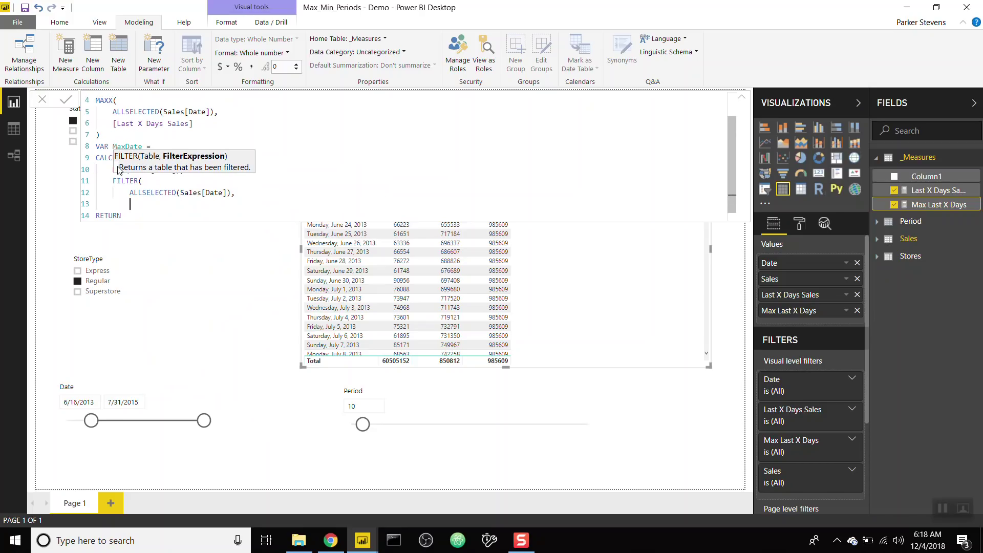
Set the filter condition to [Last X Days Sales] = MaxSales and close the FILTER and CALCULATE functions.
text(L)
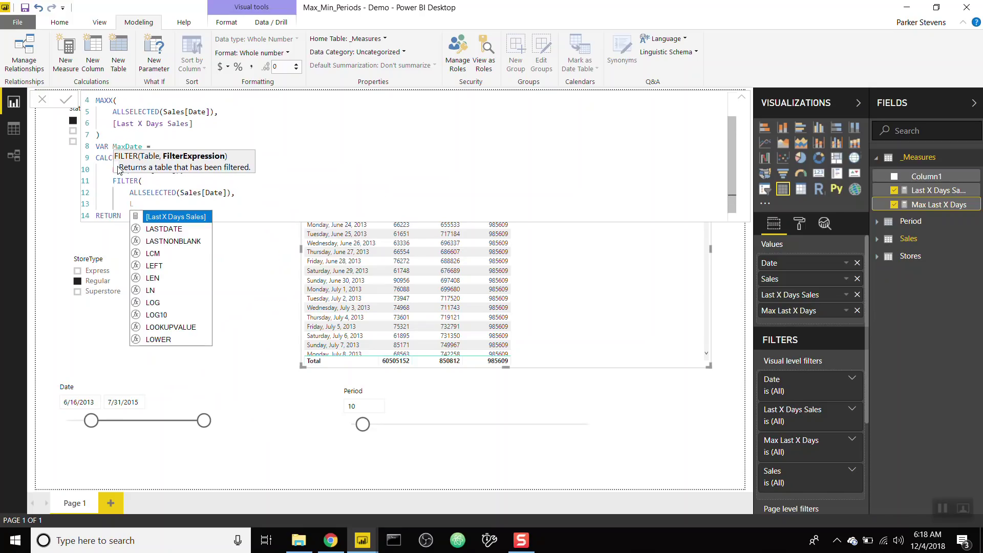
key(Tab)
text(= MaxSales)
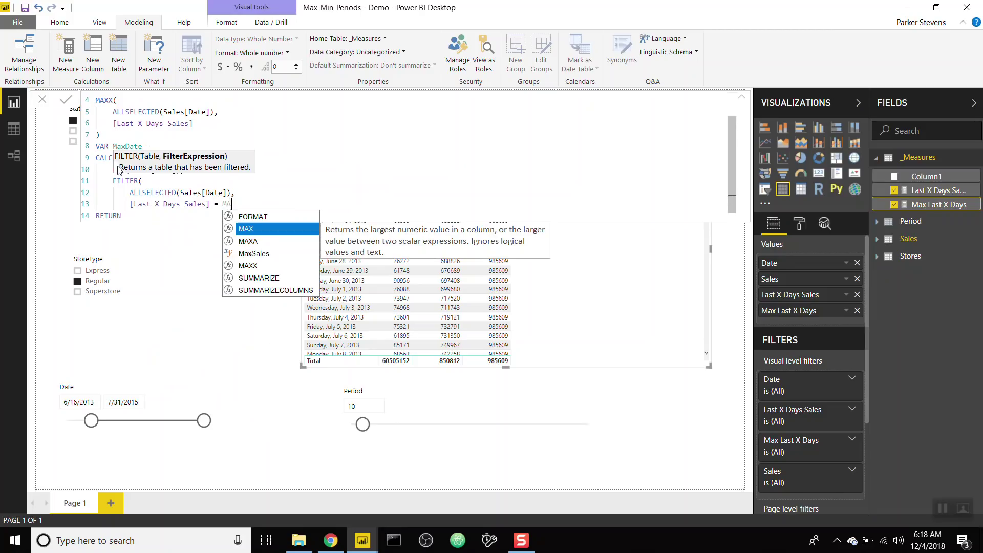
key(Return)
text())
key(Return)
text() RETURN)
Return MaxDate instead of MaxSales from the measure and commit it.
key(Return)
text(MaxSales)
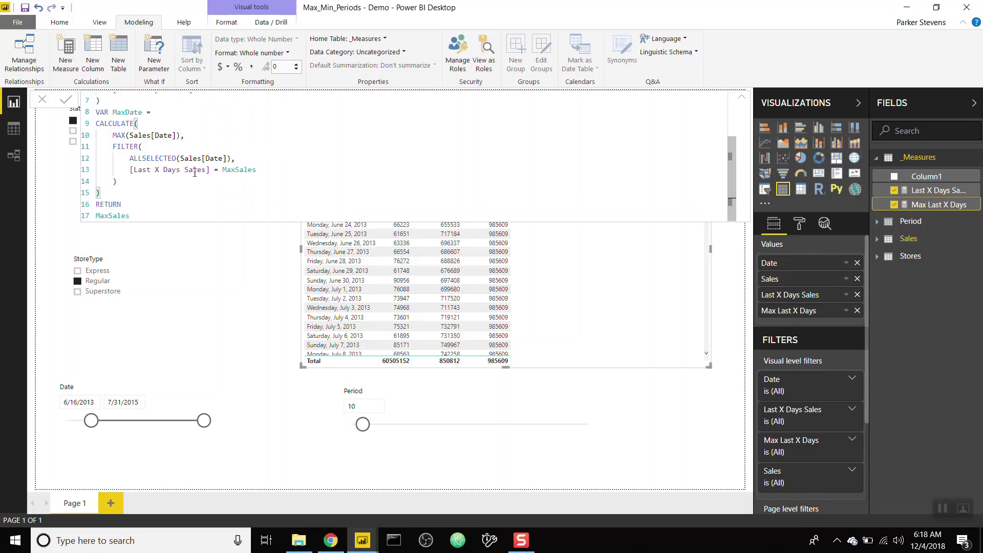
double_click(126, 216)
text(MaxDa)
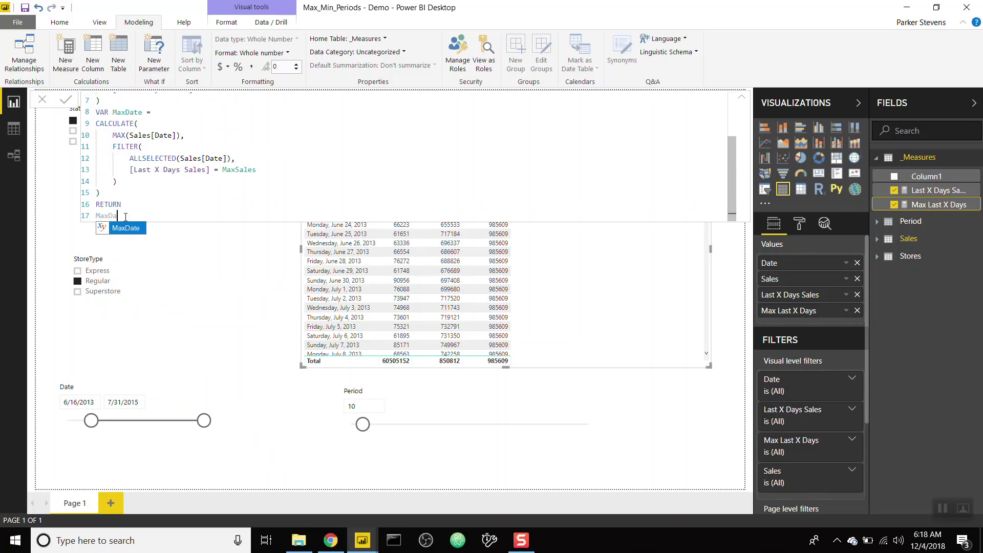
key(Tab)
key(Return)
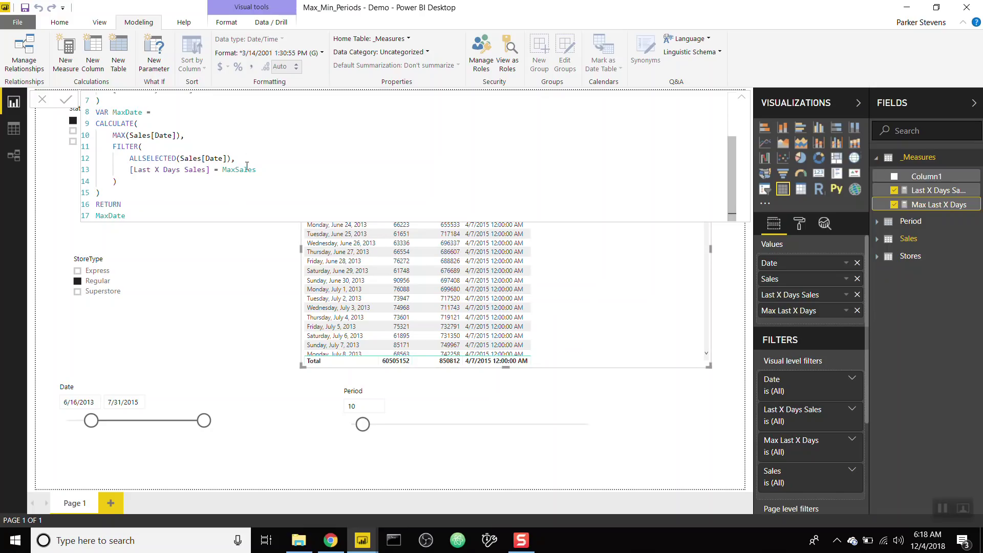
Review the measure's formula and compare the Max Last X Days date with the Last X Days Sales values around April 2015.
scroll(253, 171, up, 2)
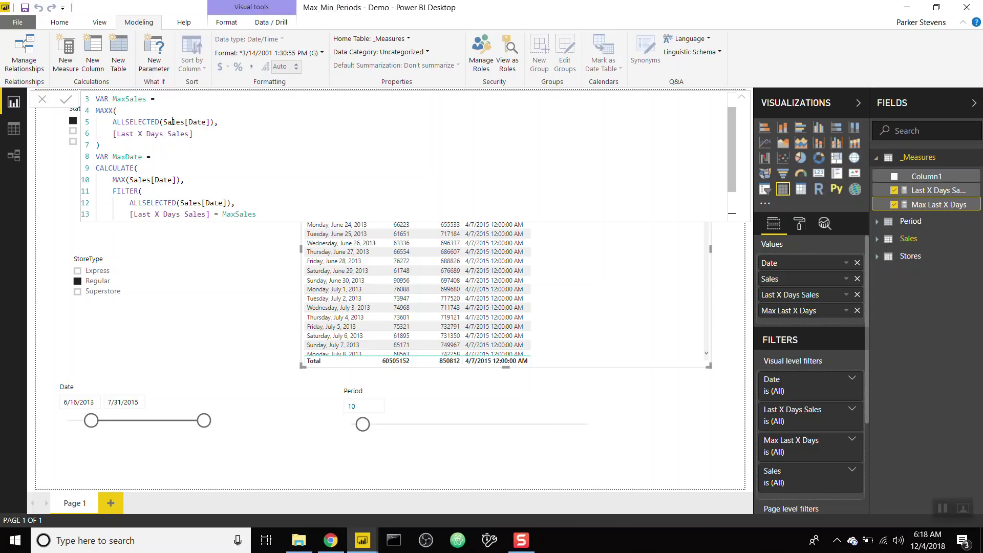
scroll(189, 153, down, 2)
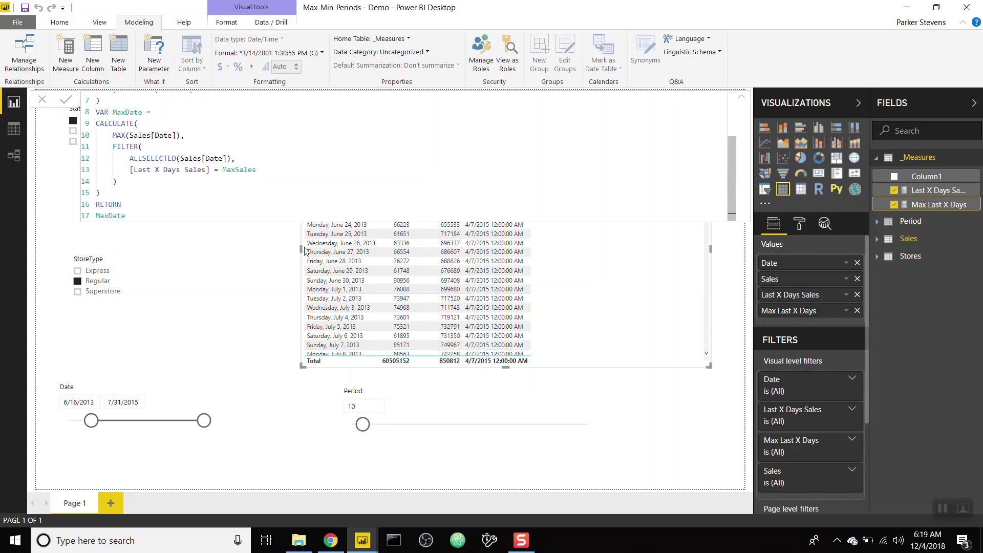
click(264, 286)
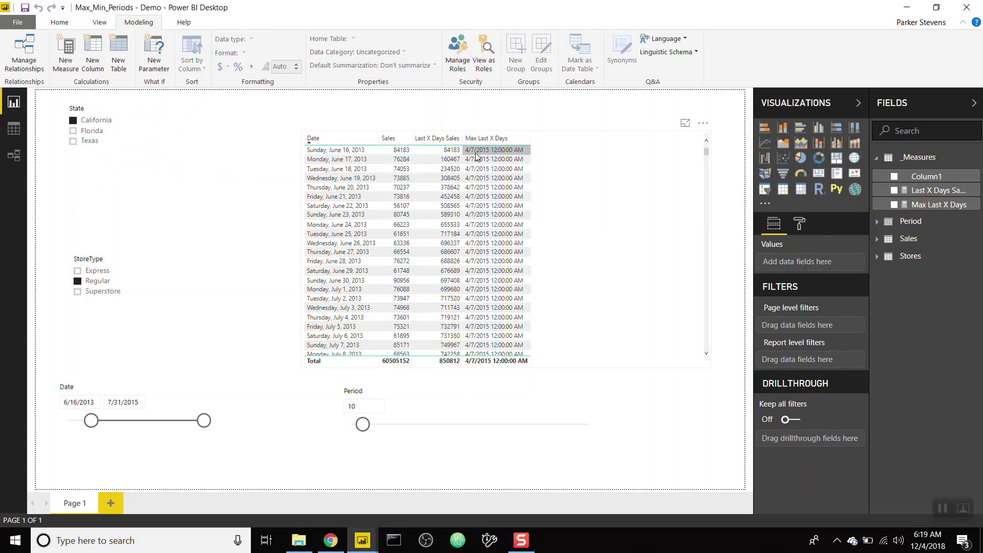
scroll(543, 196, down, 20)
scroll(543, 196, down, 20)
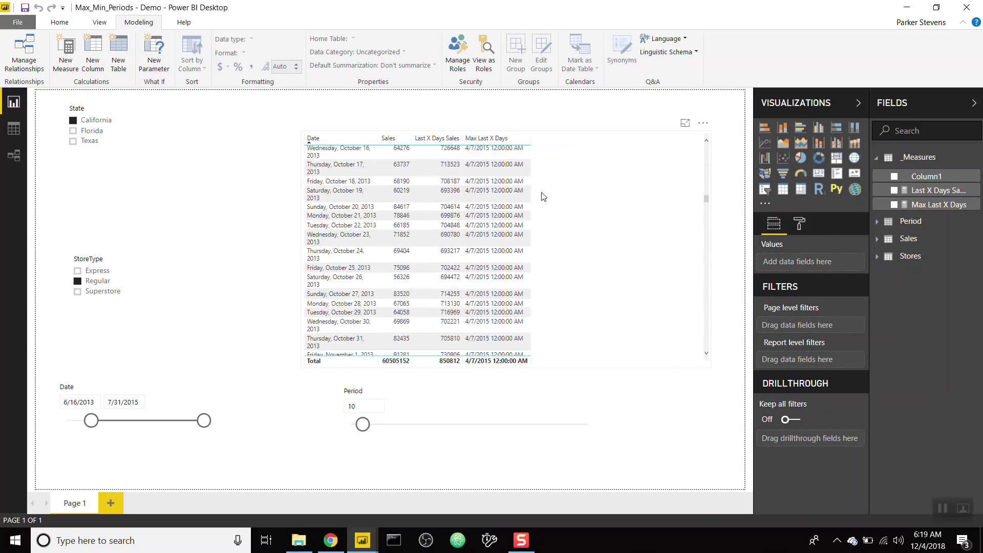
scroll(543, 196, down, 20)
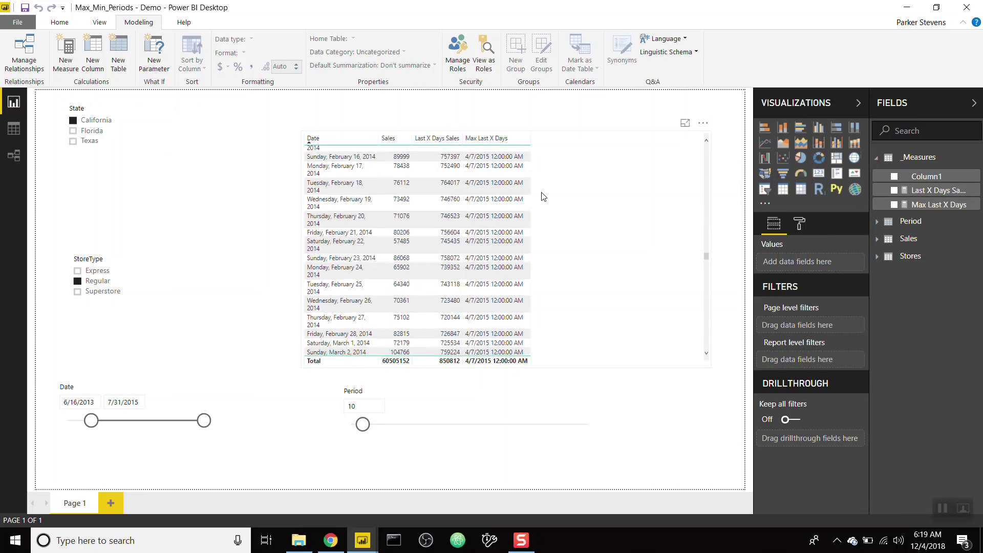
scroll(544, 196, down, 20)
scroll(544, 196, down, 20)
scroll(544, 196, down, 5)
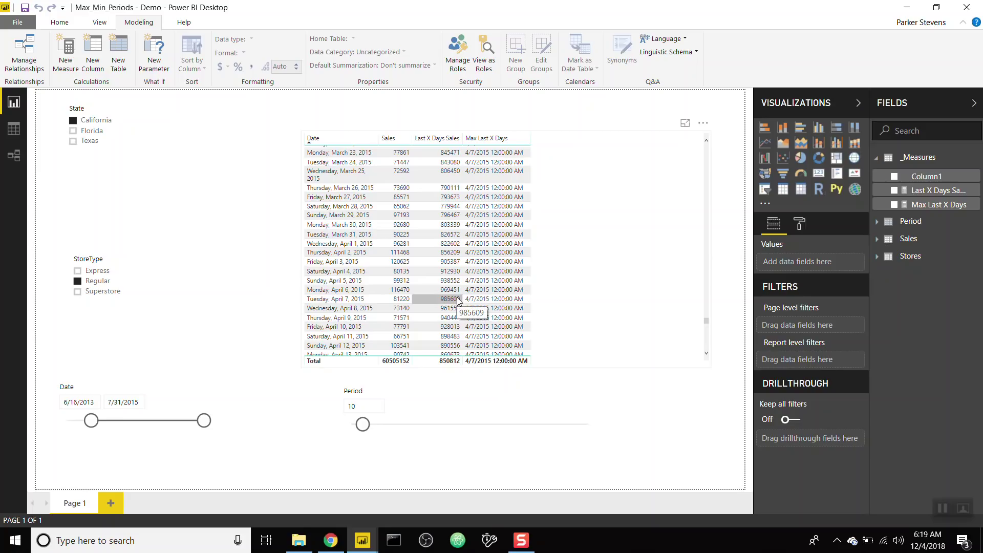
Reopen the Max Last X Days measure and begin a Final variable with CALCULATE after the MaxDate variable.
click(938, 204)
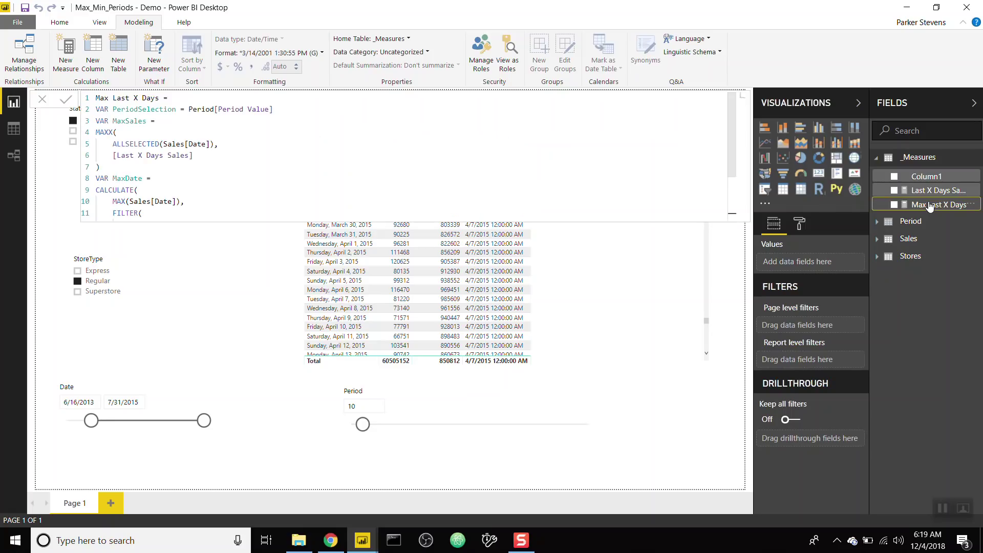
scroll(485, 204, down, 2)
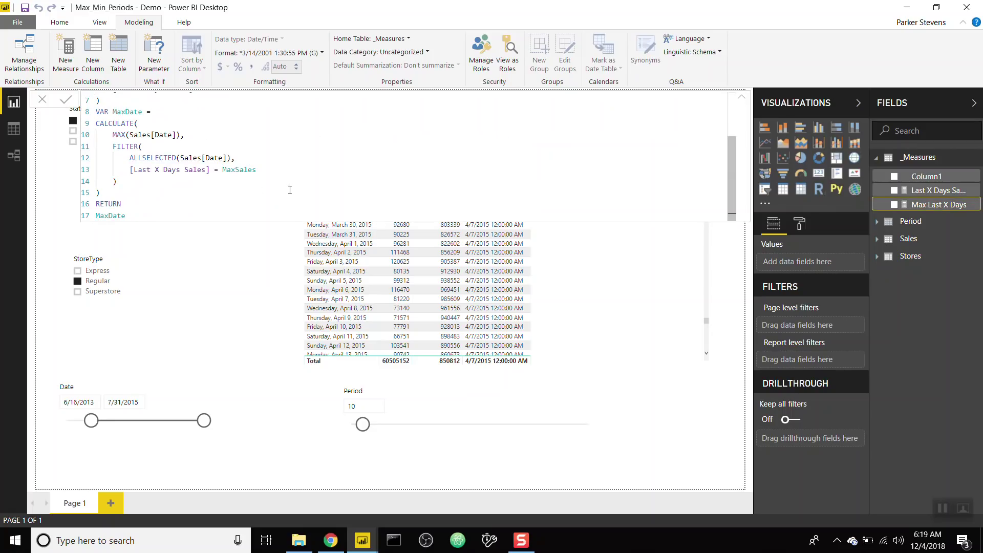
click(190, 192)
key(Return)
text(VAR Final =)
key(Return)
text(CALCULATE()
key(Return)
Use SUM(Sales[Sales]) as the expression of the Final variable's CALCULATE.
text(SUM(sal)
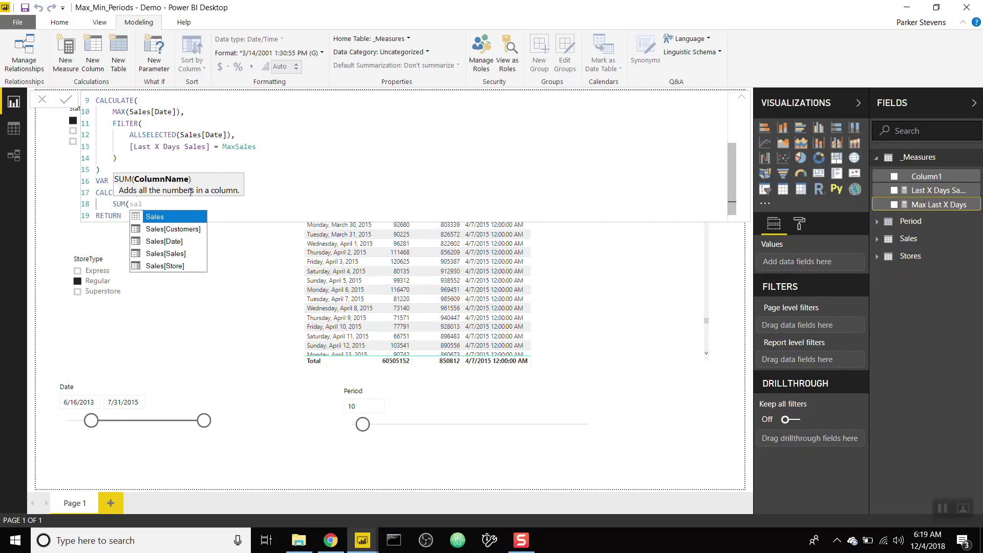
key(Down)
key(Down)
key(Down)
key(Tab)
text(),)
key(Return)
Add a FILTER over the Sales table with the condition Sales[Date] >= MaxDate - PeriodSelection.
text(FILTER()
key(Return)
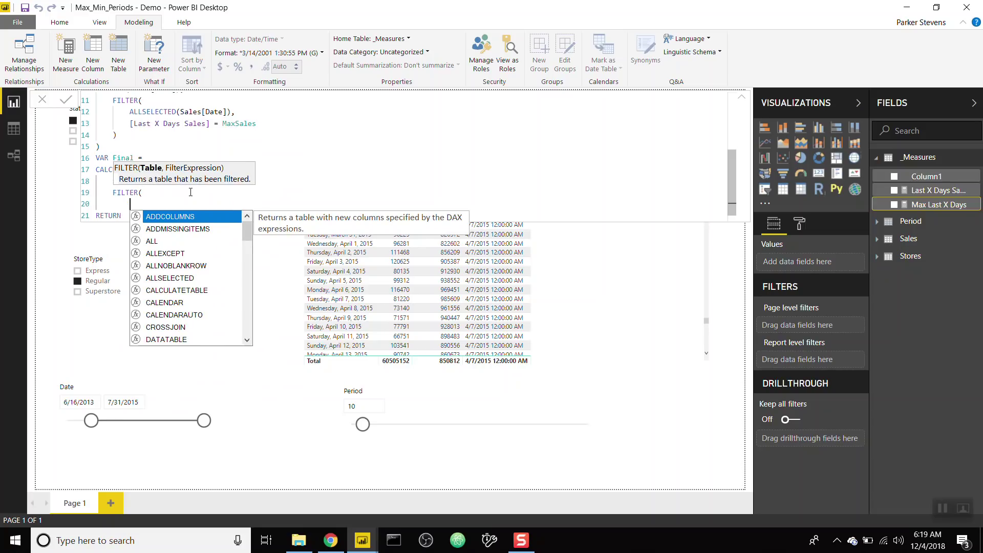
text(Sales,)
key(Return)
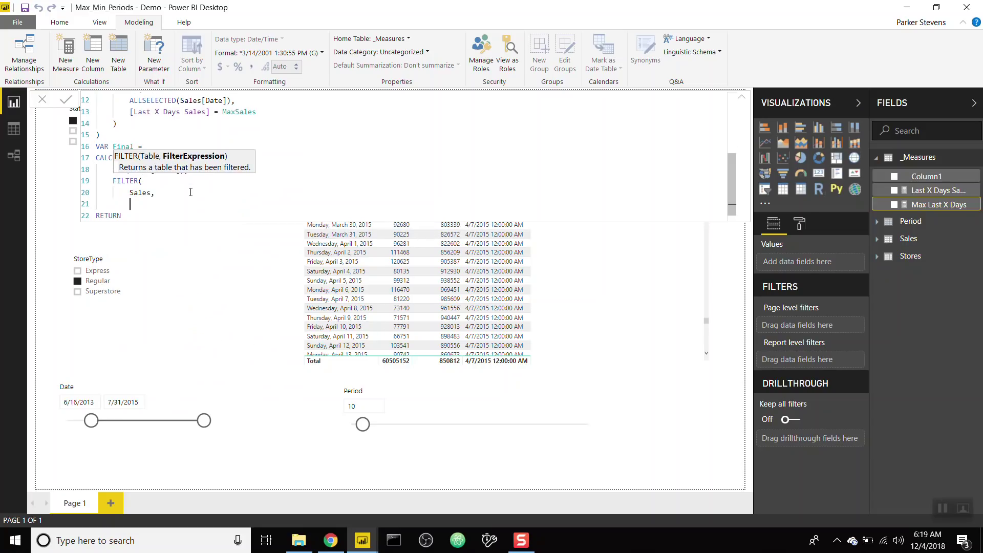
text(Sales[Date] )
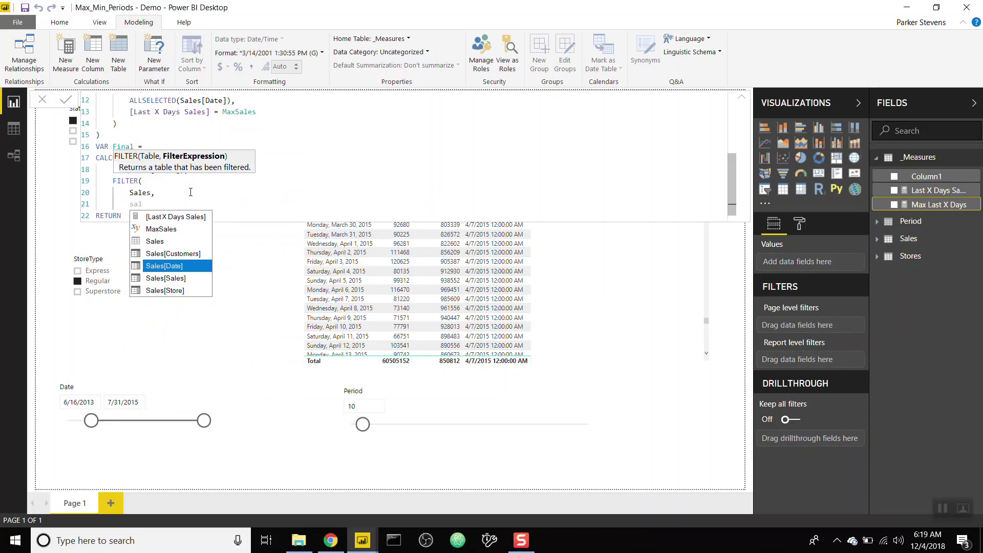
text(>= Ma)
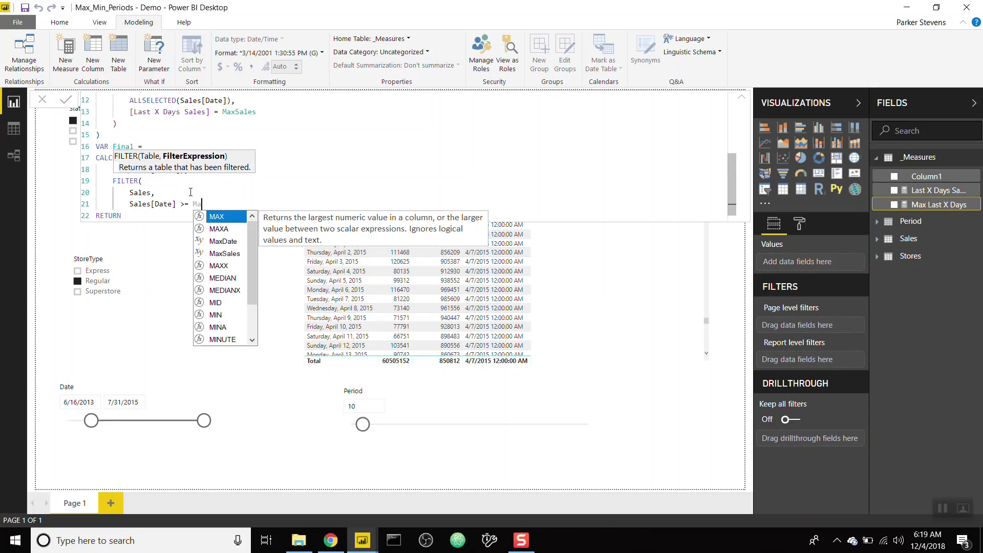
text(xD)
key(Tab)
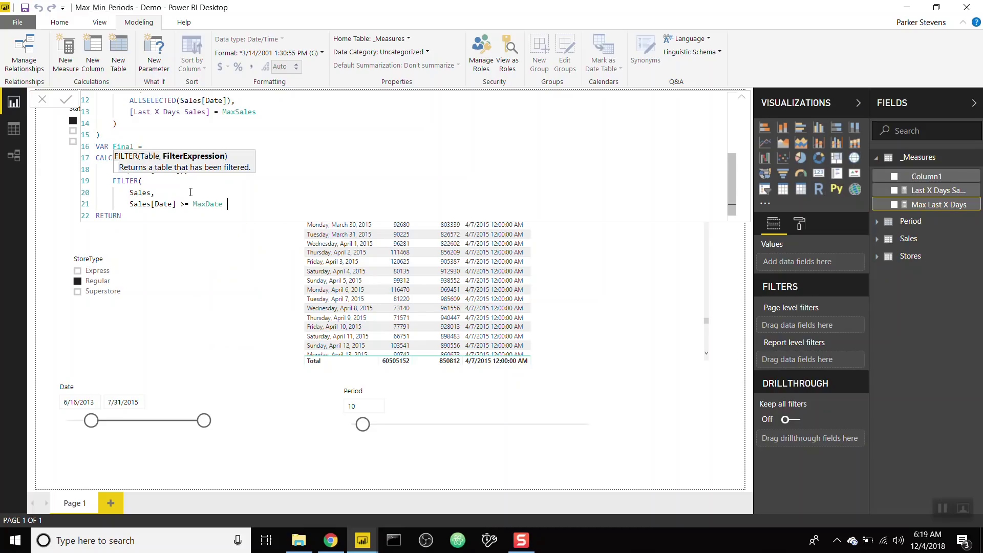
text(- Period)
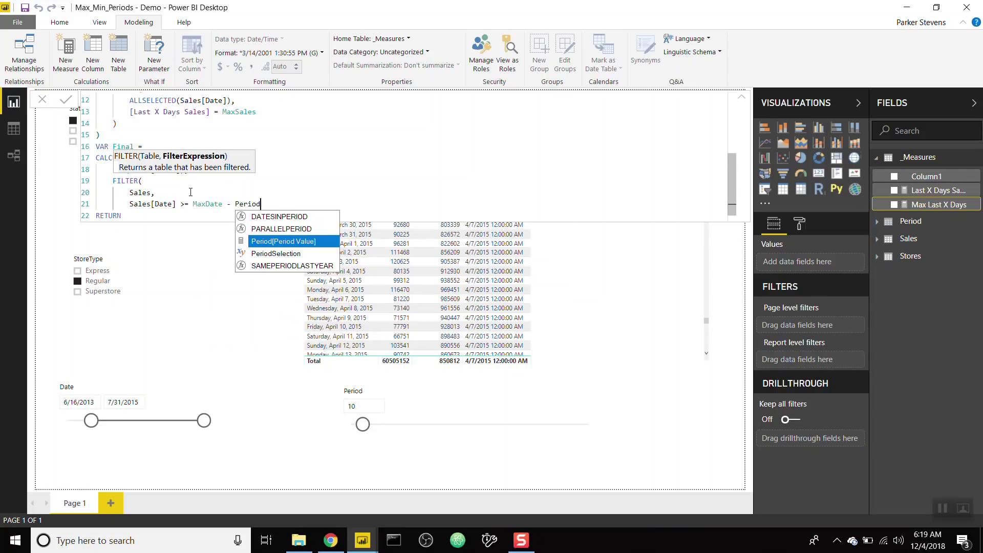
key(Down)
key(Tab)
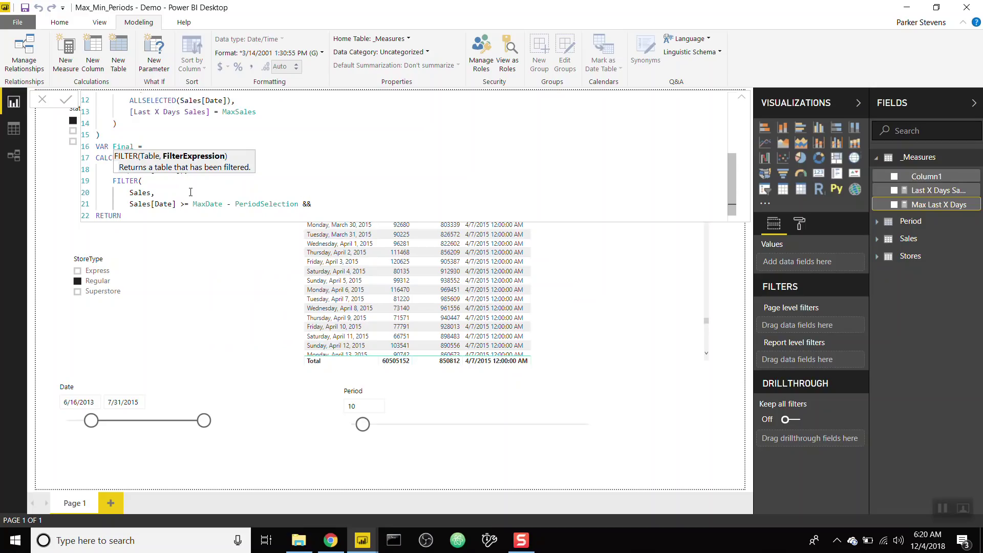
Change the date comparison to strictly greater than and extend the filter with && Sales[Date] <= MaxDate.
click(187, 206)
key(BackSpace)
text(sales)
key(Down)
key(Down)
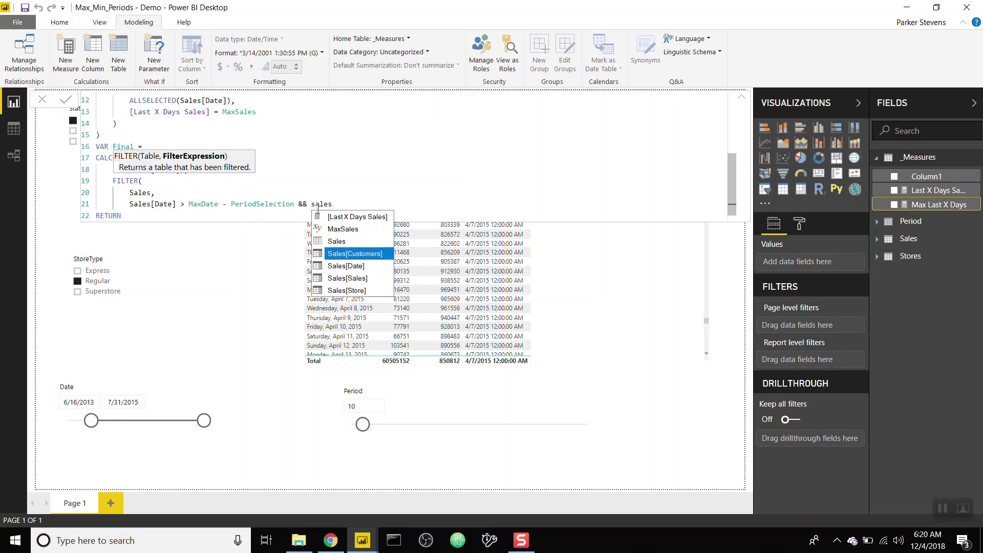
key(Tab)
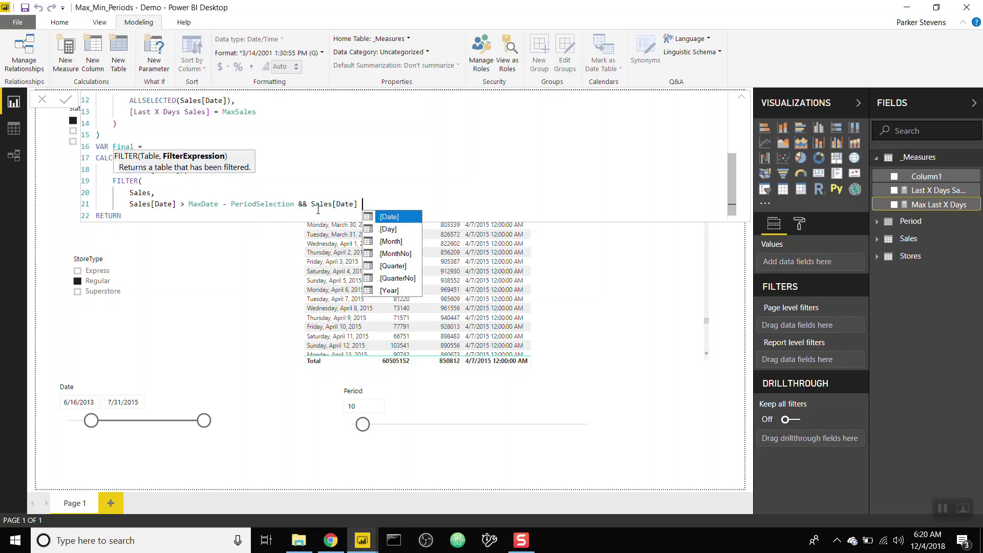
text(<= MaxDate)
key(Tab)
Close the FILTER and CALCULATE functions, return Final instead of MaxDate and commit the measure.
key(Return)
text())
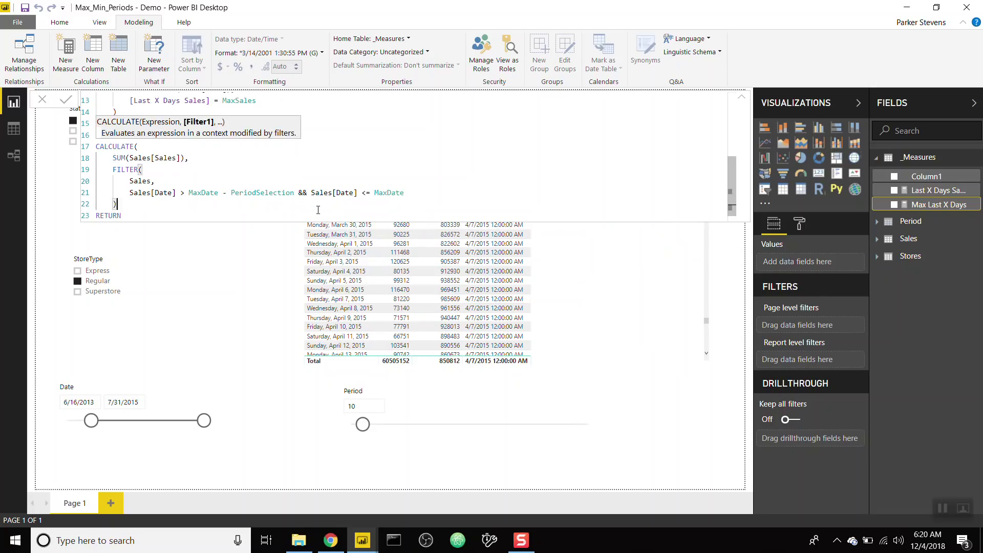
key(Return)
text())
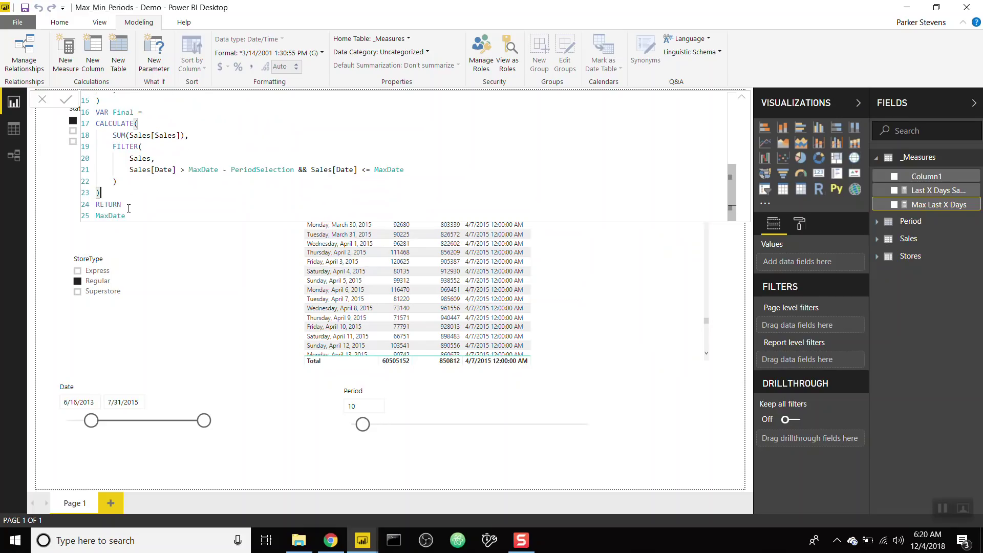
double_click(118, 215)
text(Final)
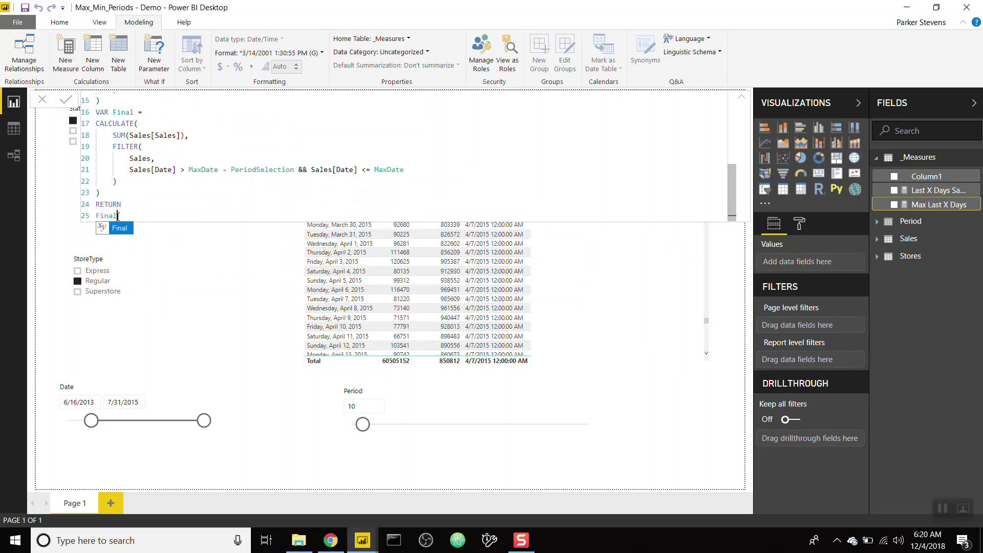
key(Return)
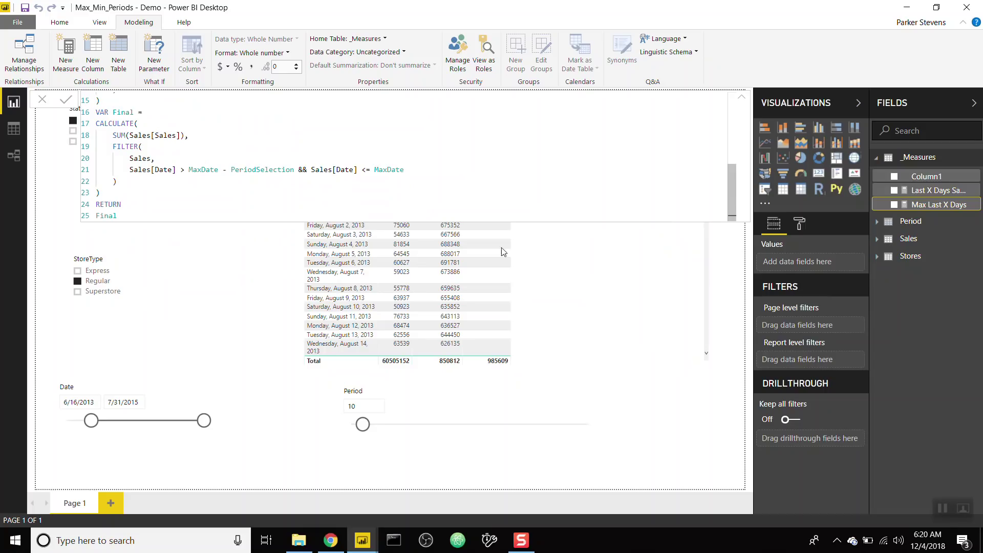
Examine the table's date rows that have Max Last X Days values under the current period selection.
click(252, 279)
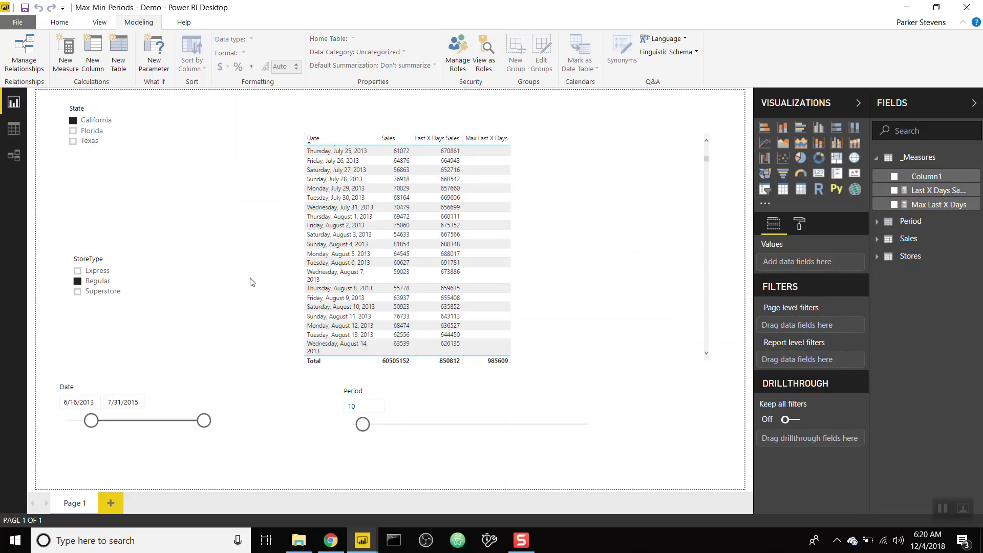
scroll(645, 209, down, 10)
scroll(636, 247, down, 5)
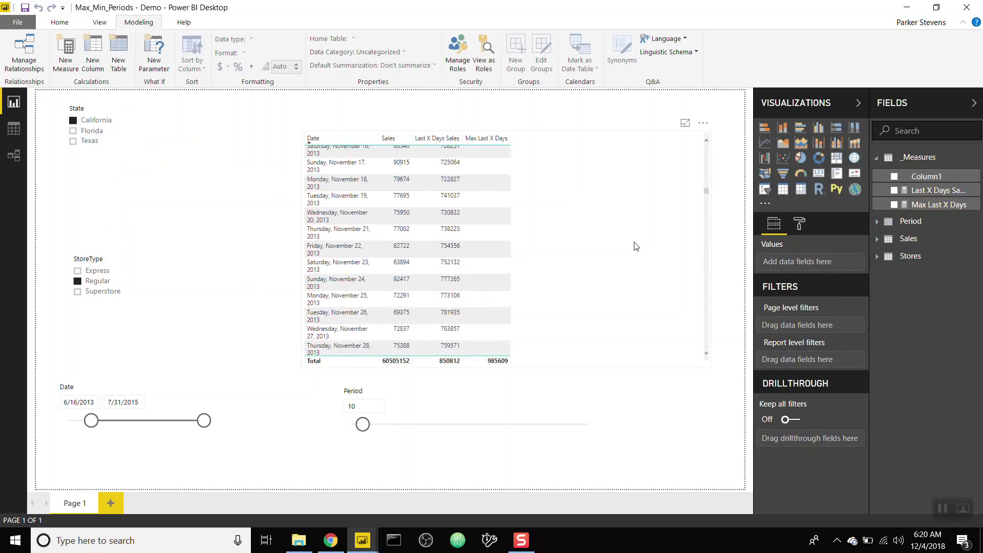
scroll(636, 246, down, 7)
scroll(636, 246, down, 20)
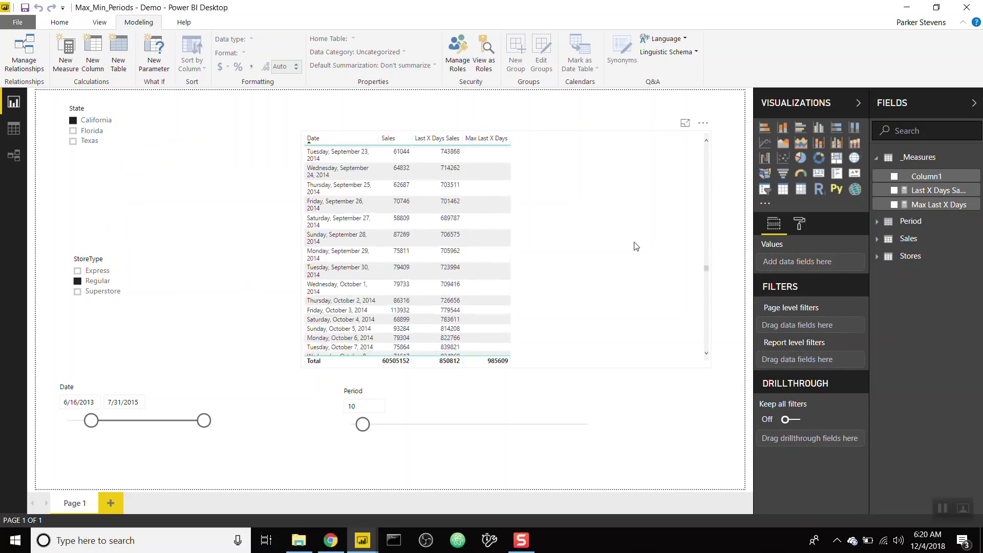
scroll(635, 246, down, 15)
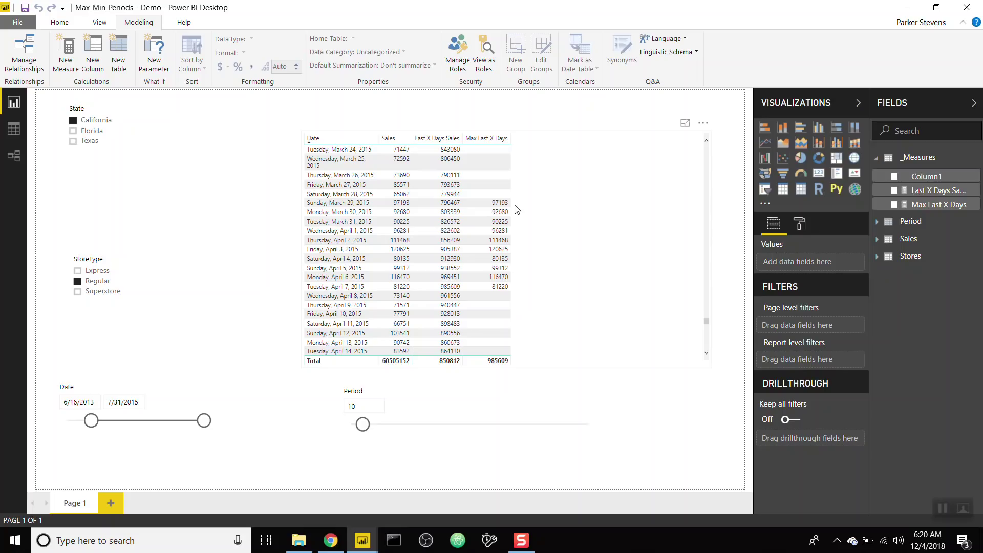
Set the Period slicer to 24 and check which dates in the table have Max Last X Days values.
drag(363, 426, 380, 426)
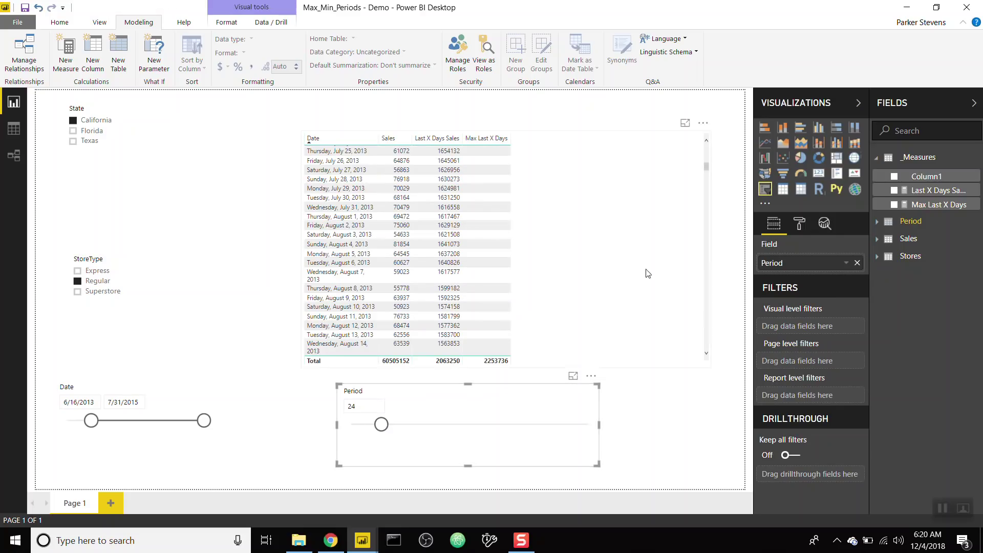
scroll(631, 267, down, 10)
scroll(631, 266, down, 20)
scroll(632, 266, up, 12)
scroll(632, 266, down, 3)
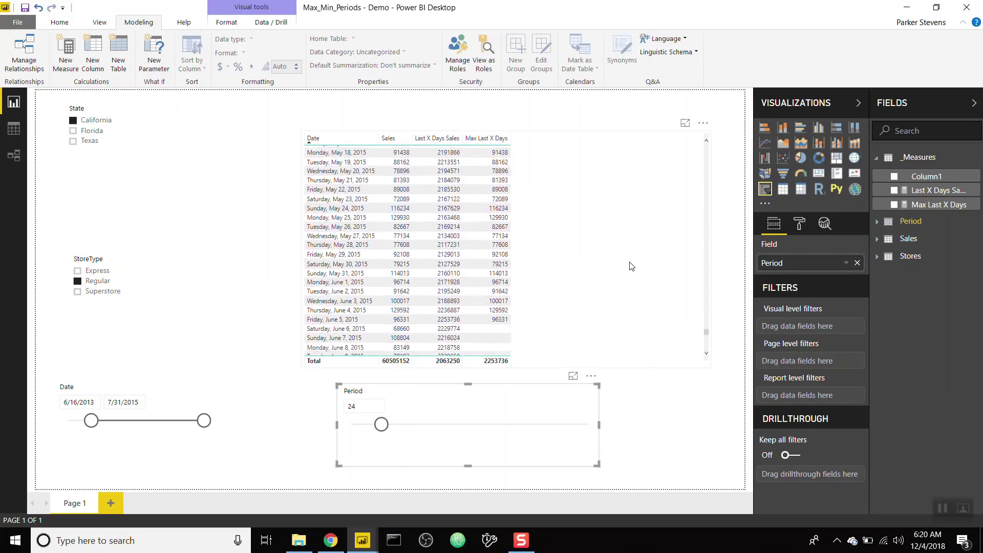
Convert the table to a line chart by Date with only Sales and Max Last X Days as values.
click(587, 136)
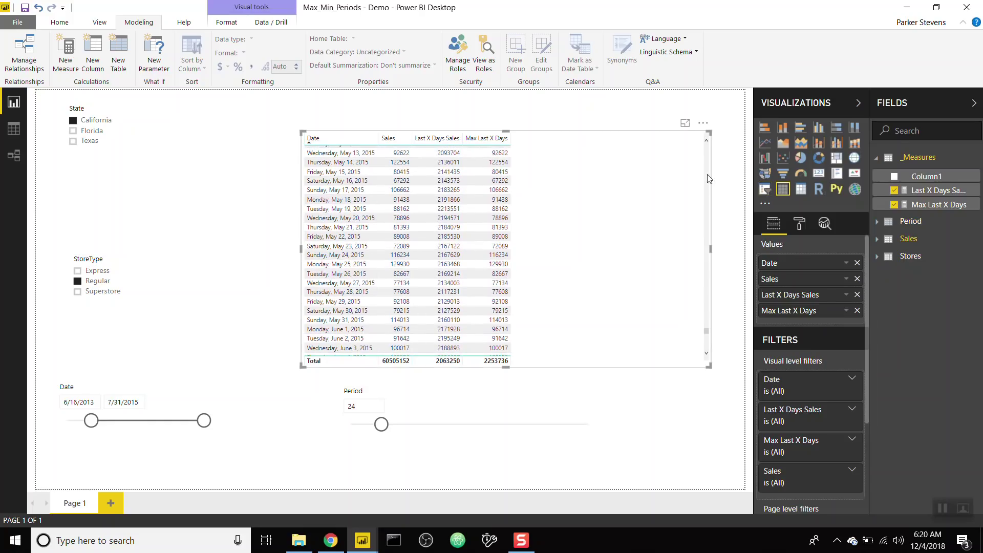
click(765, 143)
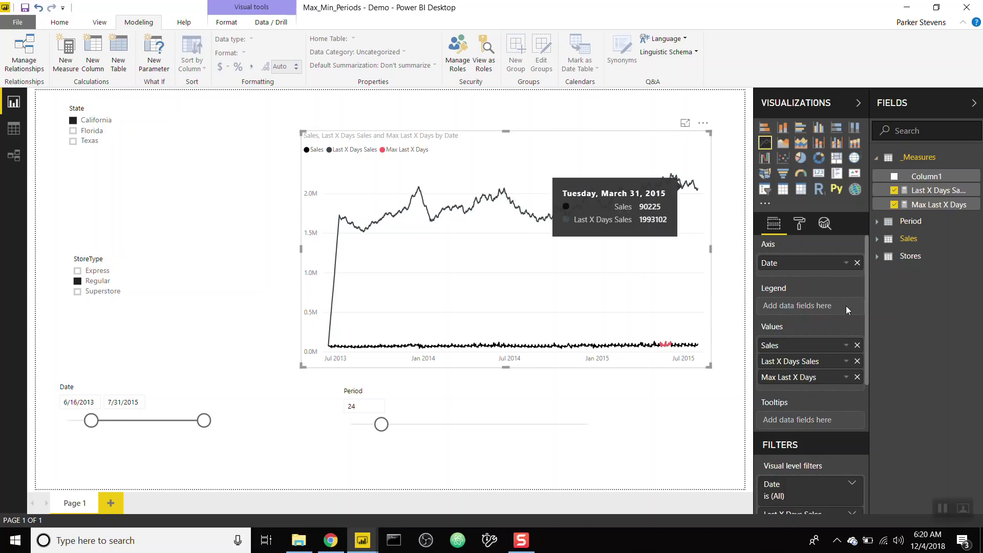
click(857, 361)
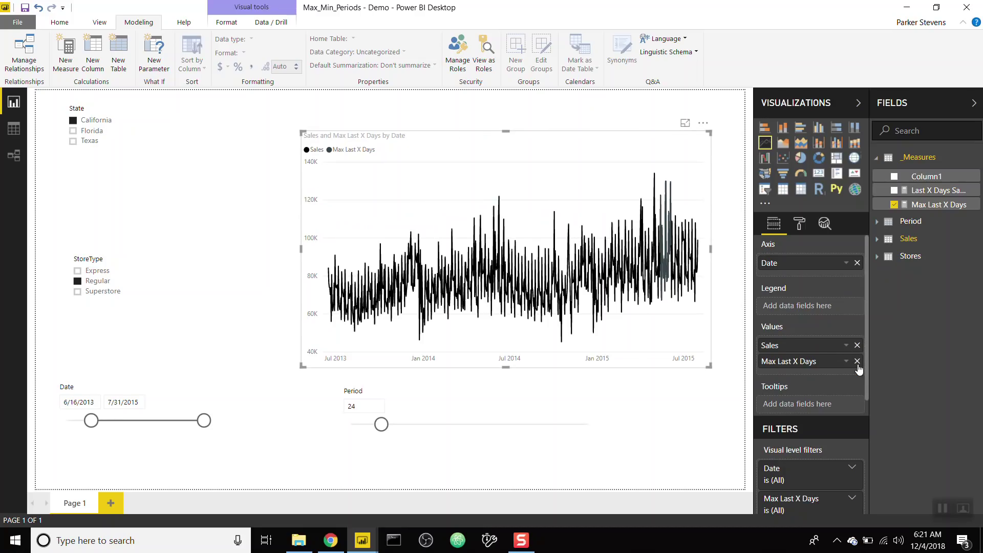
click(857, 361)
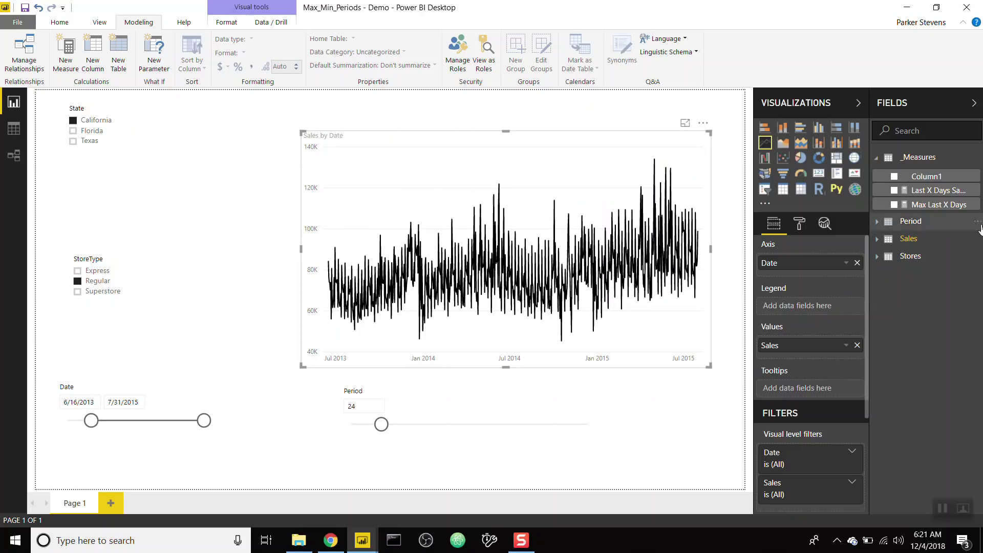
drag(955, 204, 828, 352)
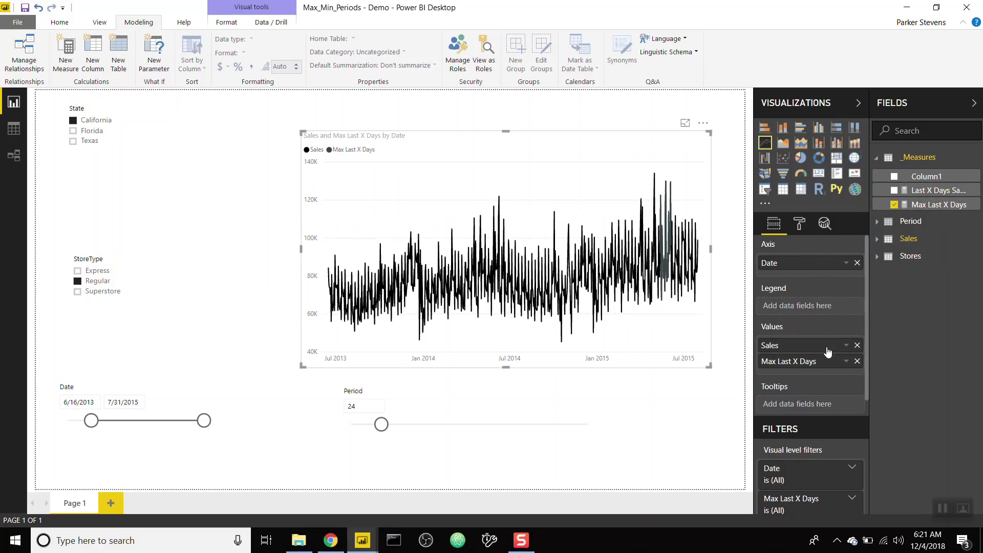
Color the chart's Max Last X Days series teal green and set the Period slicer to 61.
click(799, 223)
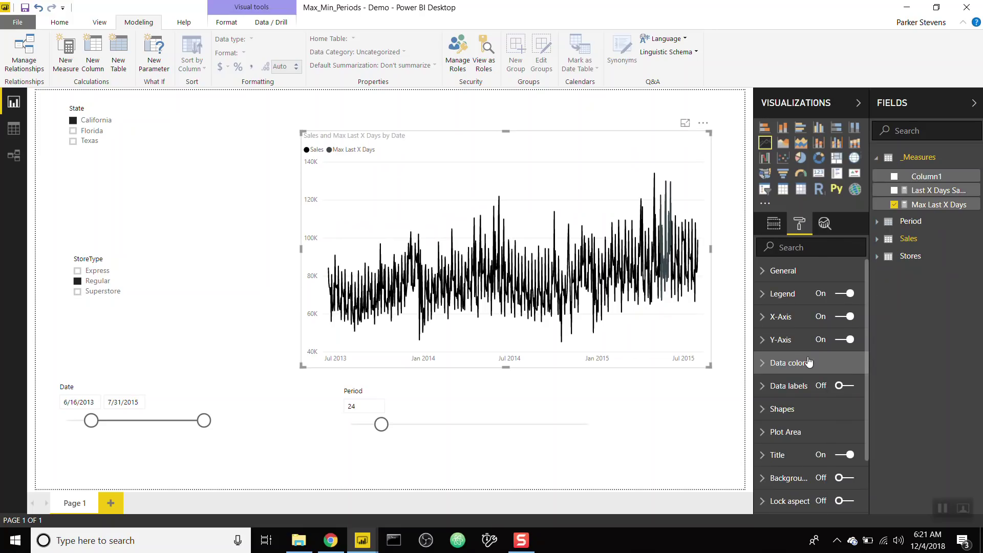
click(809, 362)
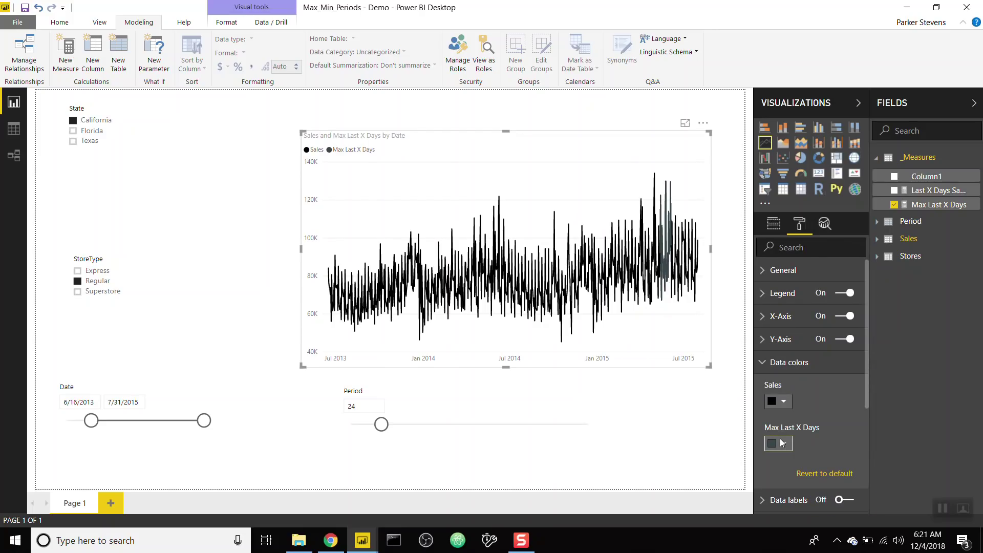
click(782, 443)
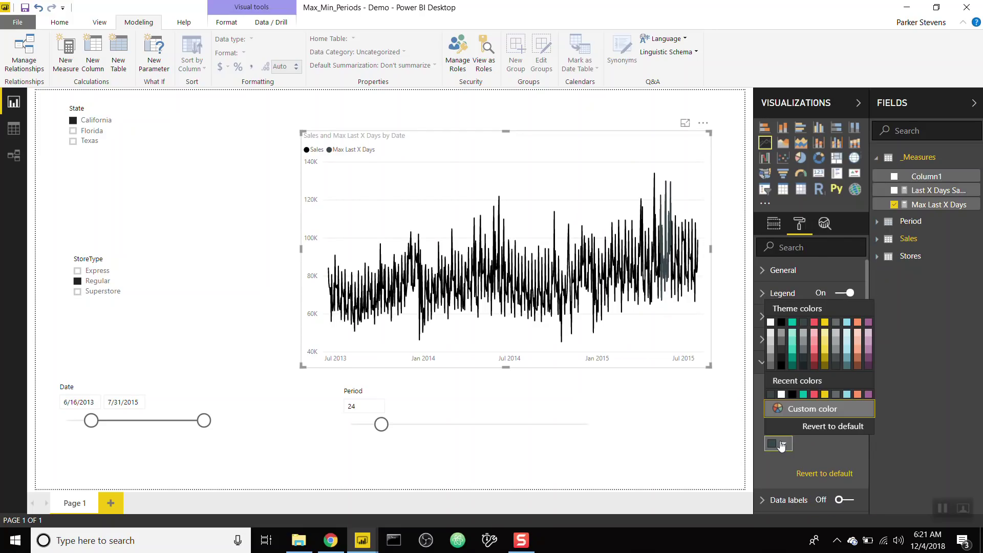
click(792, 322)
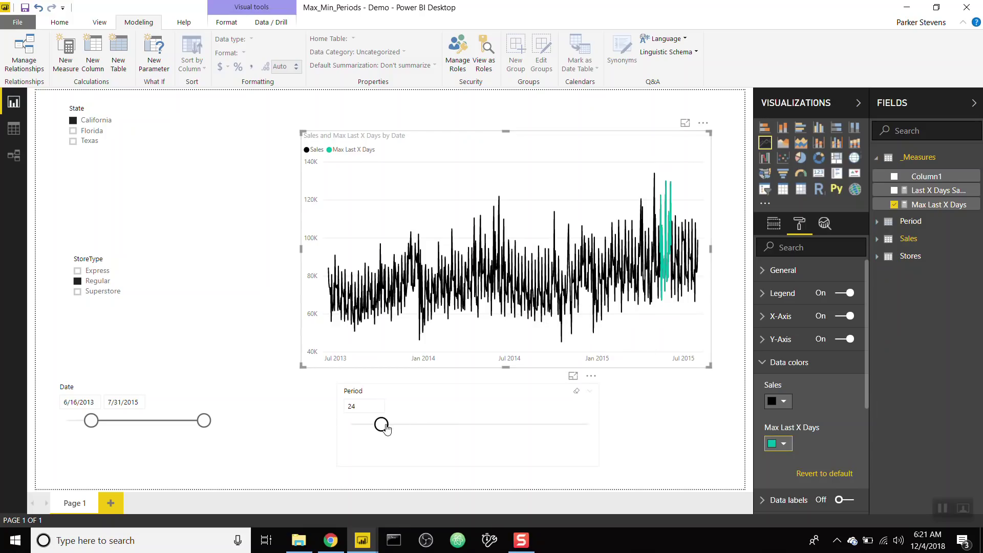
drag(385, 430, 434, 436)
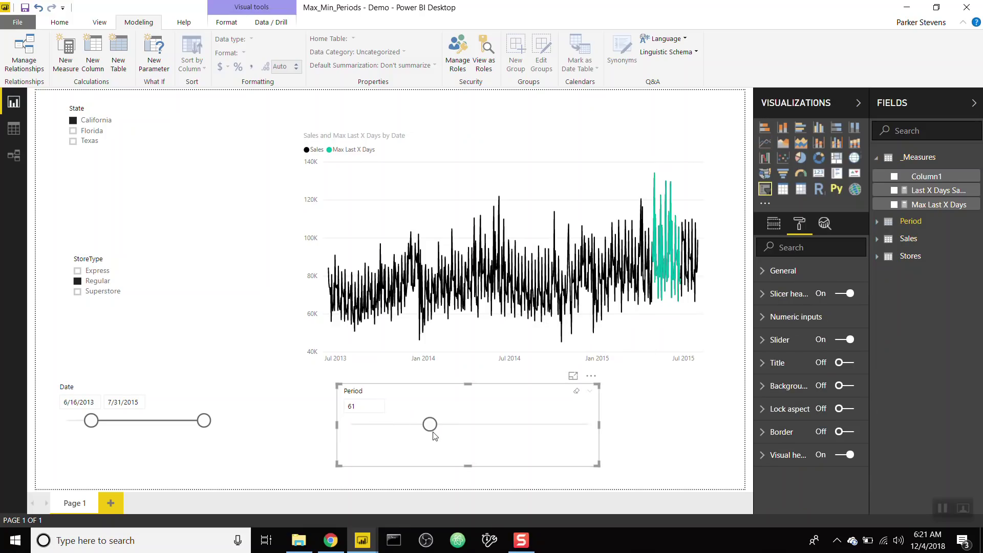
Copy the Max Last X Days formula into a new measure in the _Measures table and name it Min Last X Days.
click(925, 209)
key(ctrl+a)
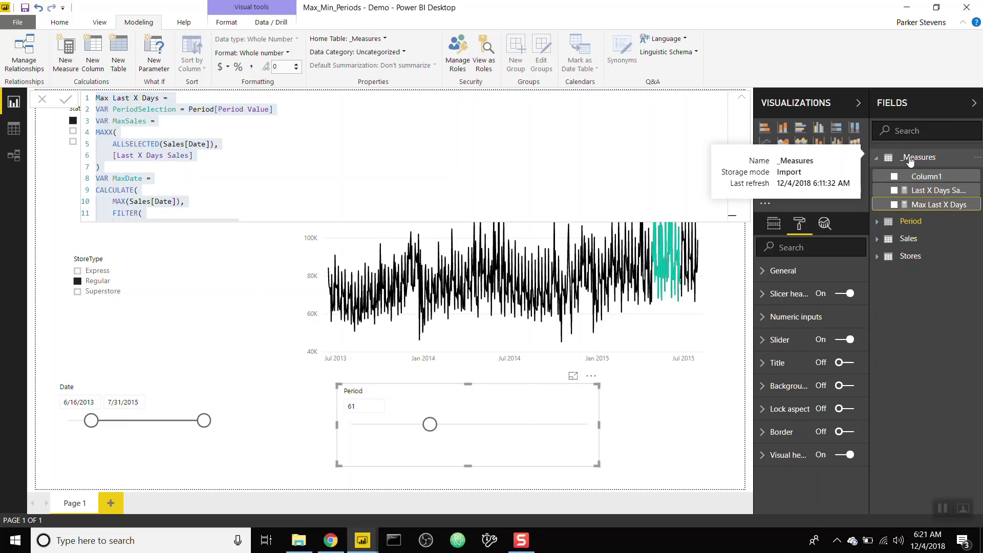
right_click(910, 161)
click(885, 162)
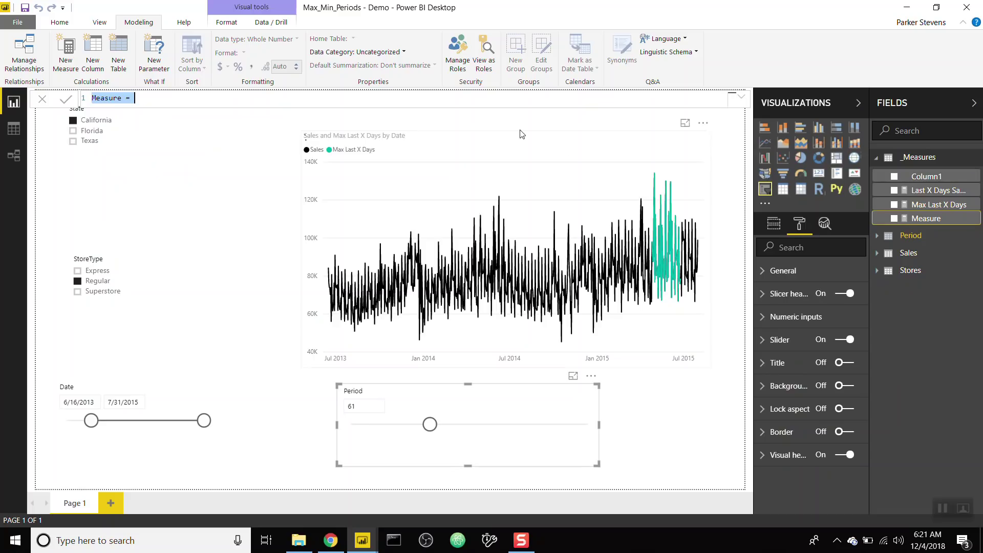
key(ctrl+v)
scroll(466, 182, up, 5)
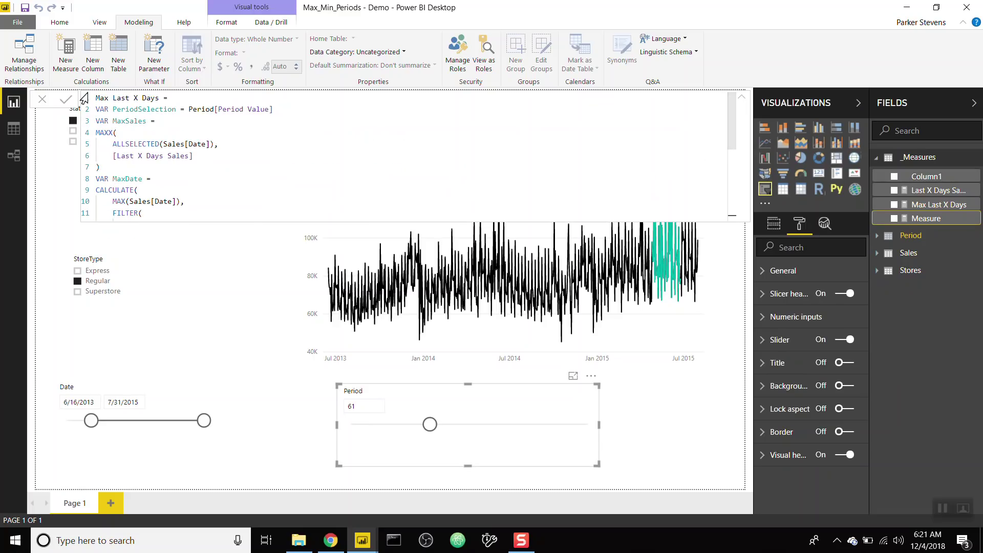
double_click(107, 98)
text(Min)
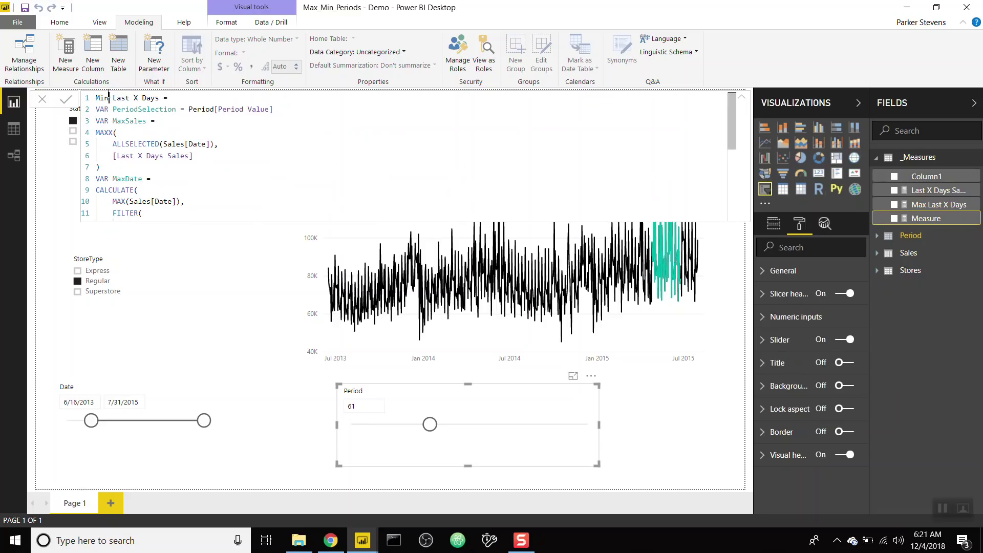
Rename the MaxSales variable to MinSales and replace its MAXX function with MINX.
double_click(126, 121)
text(MinSales)
double_click(108, 132)
text(MIN)
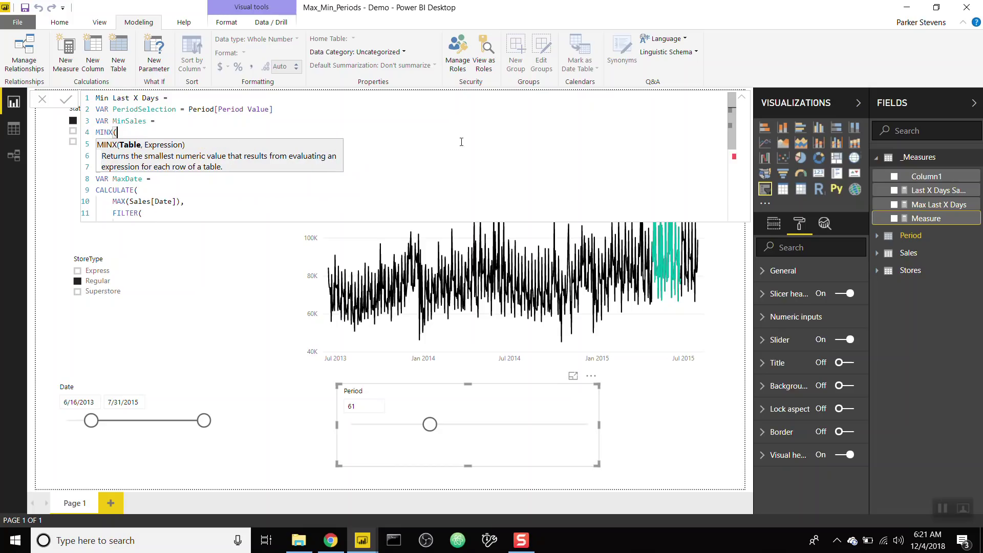
key(Down)
key(End)
Rename the MaxDate variable to MinDate and replace MAX with MIN around Sales[Date] in its CALCULATE.
click(125, 178)
key(BackSpace)
key(BackSpace)
text(in)
click(125, 202)
key(BackSpace)
key(BackSpace)
text(IN)
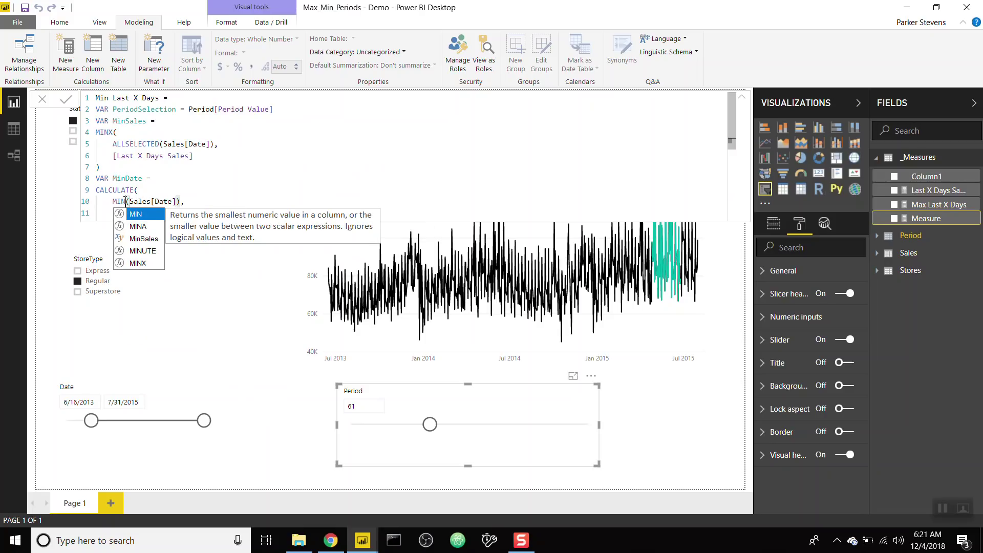
key(Escape)
key(Up)
key(End)
Compare [Last X Days Sales] with MinSales in the MinDate variable's filter condition.
scroll(191, 192, down, 2)
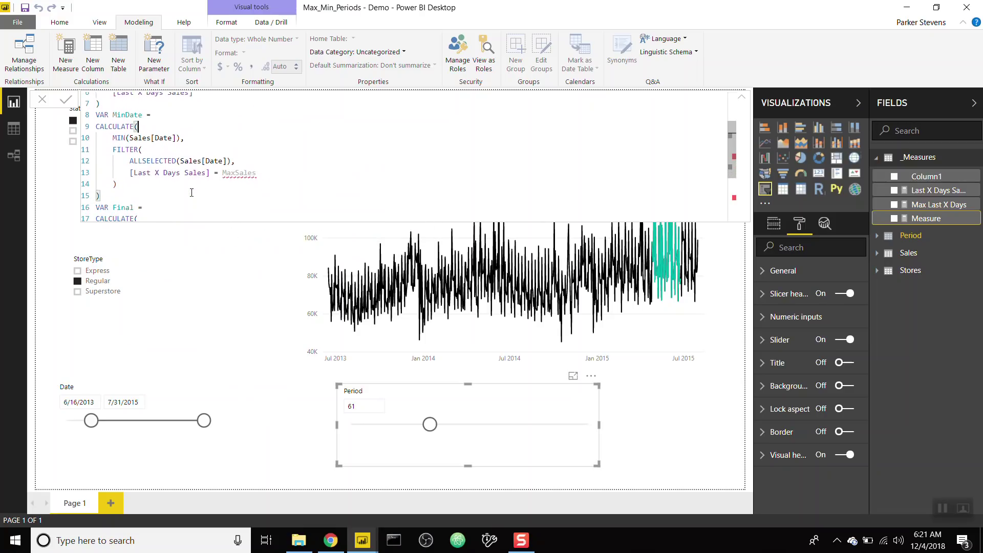
double_click(236, 173)
text(Min)
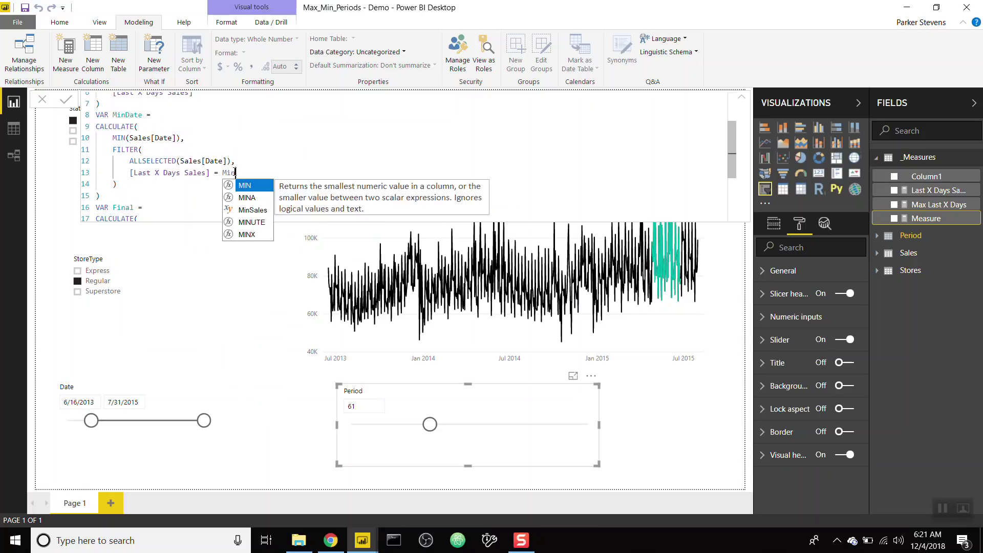
key(Tab)
Replace both MaxDate references with MinDate in the Final variable's date filter and commit the measure.
scroll(235, 172, down, 3)
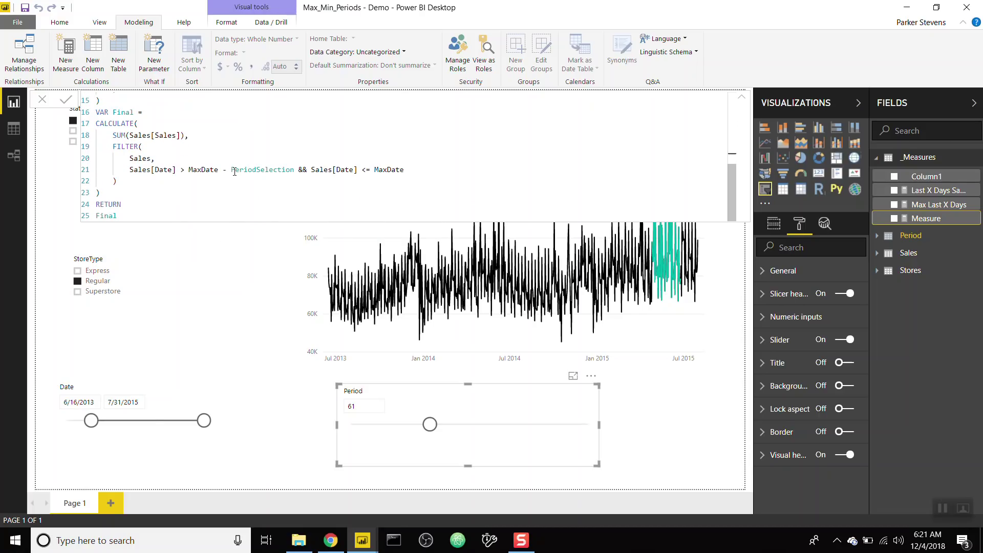
double_click(389, 170)
text(Min)
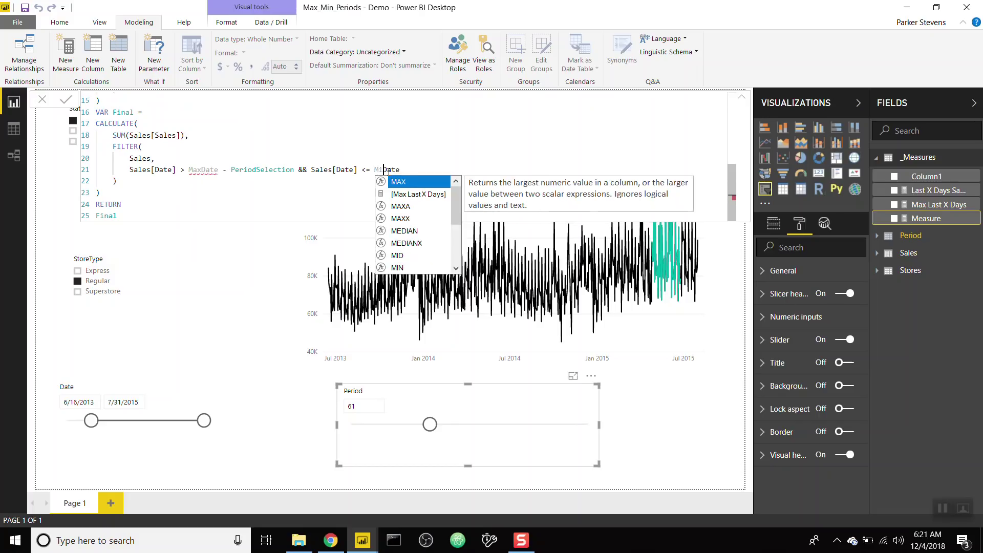
double_click(200, 170)
text(Min)
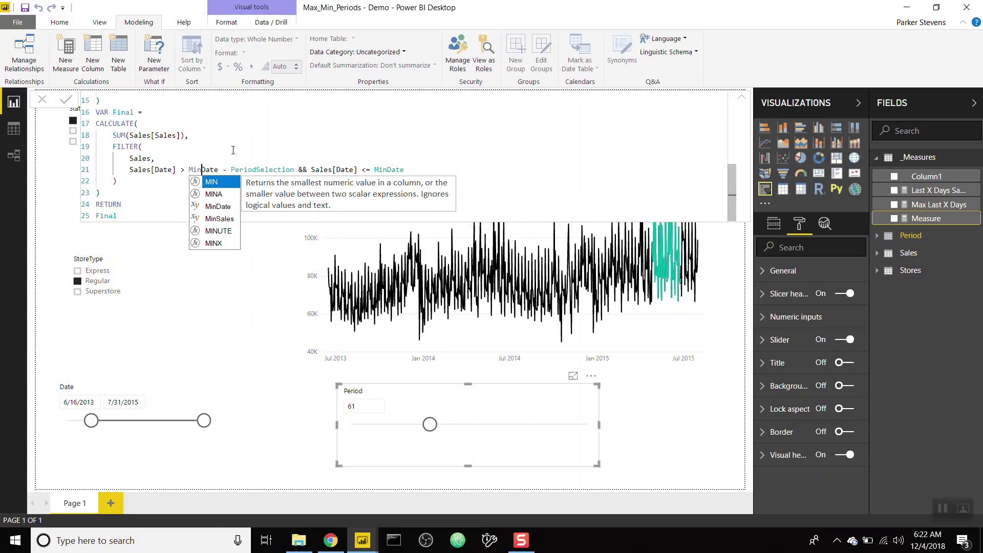
click(233, 150)
key(Return)
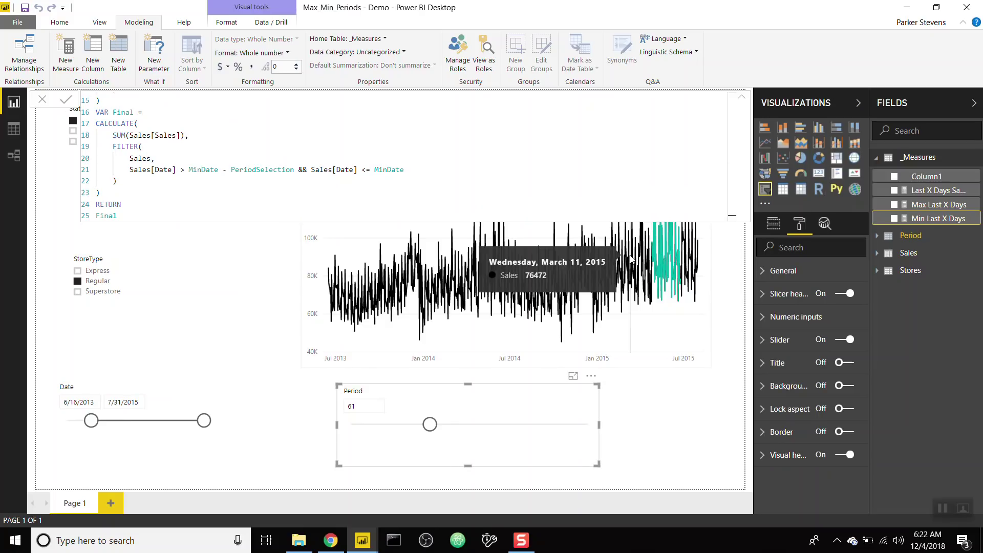
Select the line chart with none of its series highlighted.
click(653, 305)
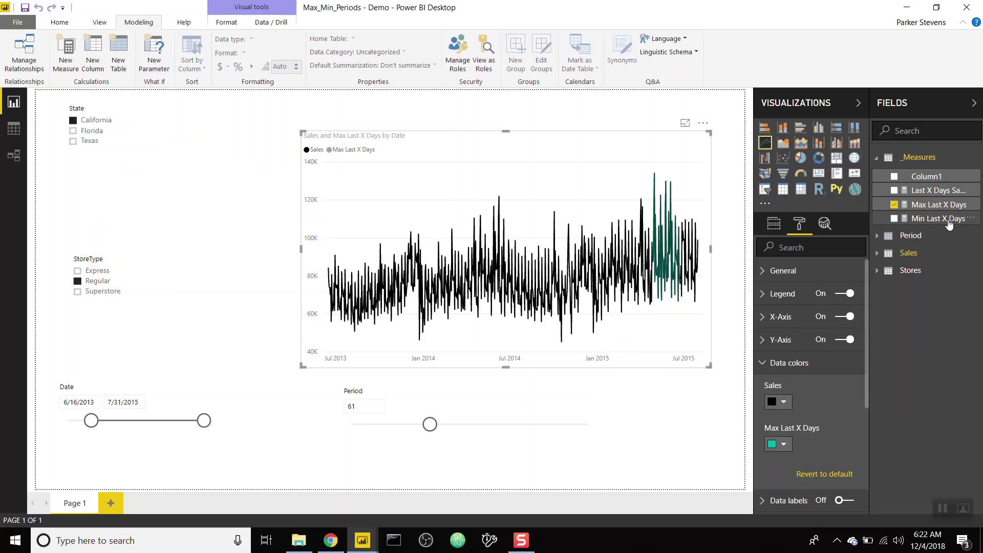
click(774, 223)
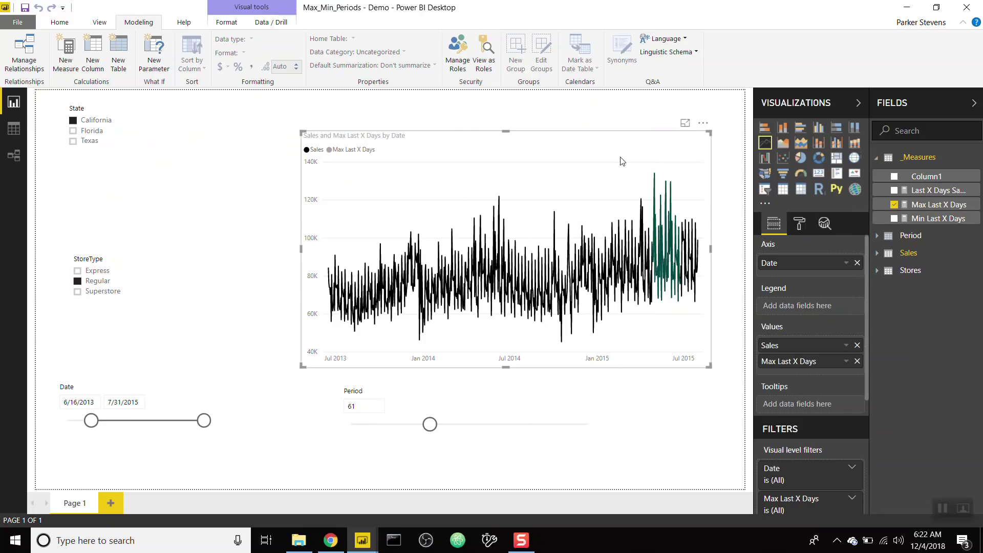
click(803, 223)
click(788, 363)
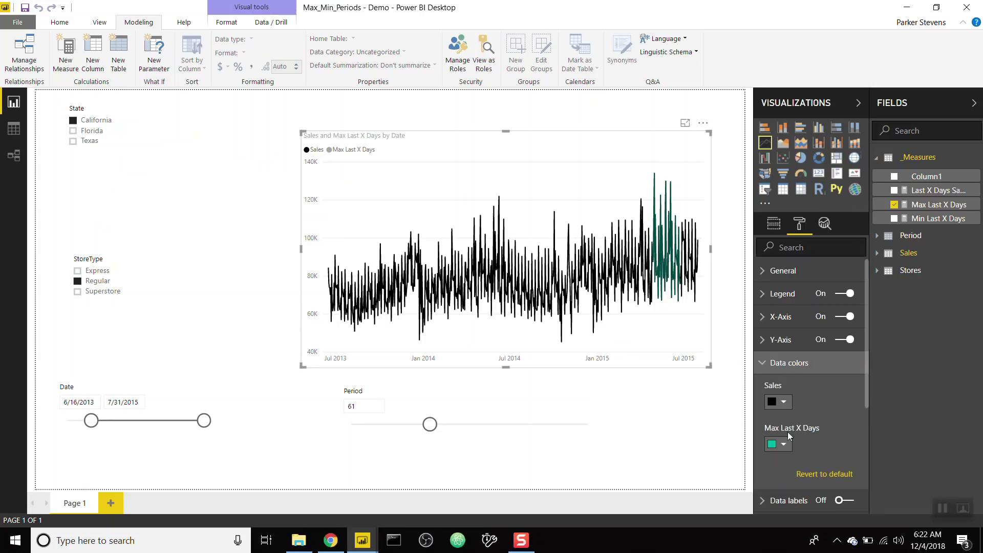
click(666, 247)
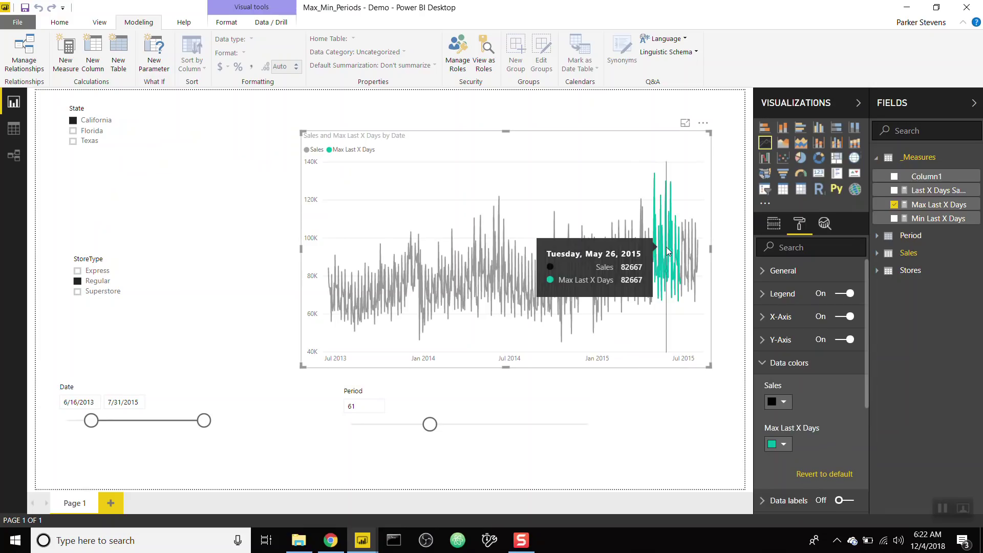
click(674, 322)
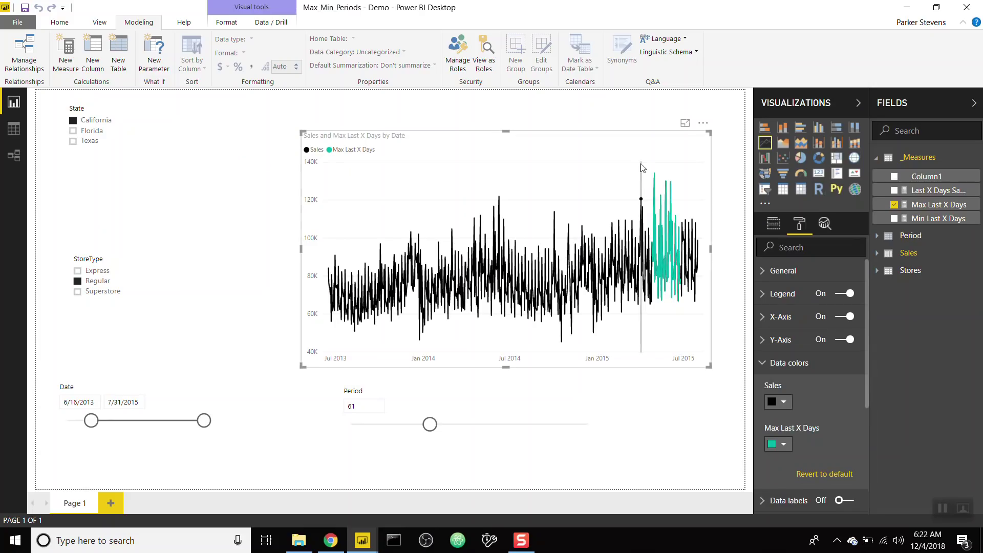
Add the Min Last X Days measure to the line chart's values and show the chart's data color settings.
click(774, 224)
drag(939, 218, 814, 373)
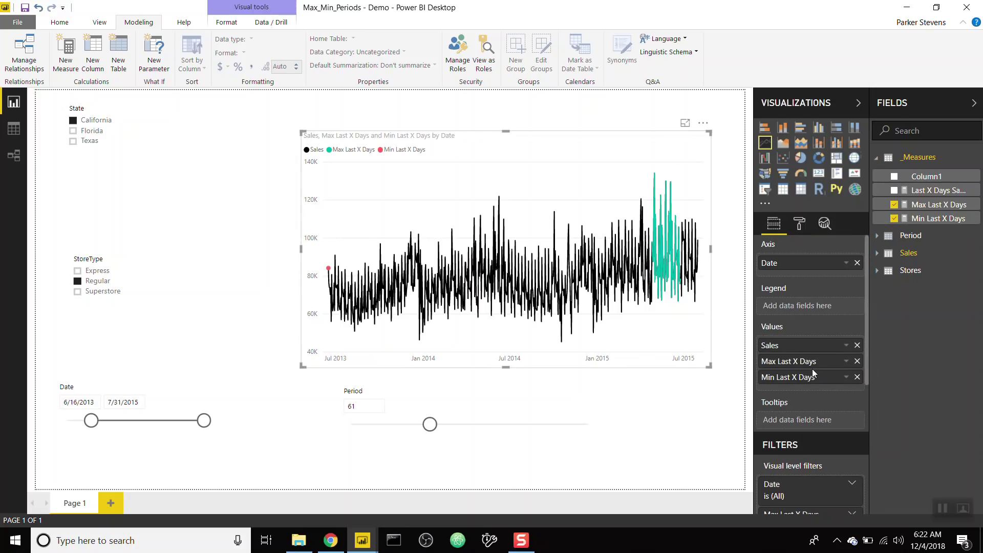
click(802, 226)
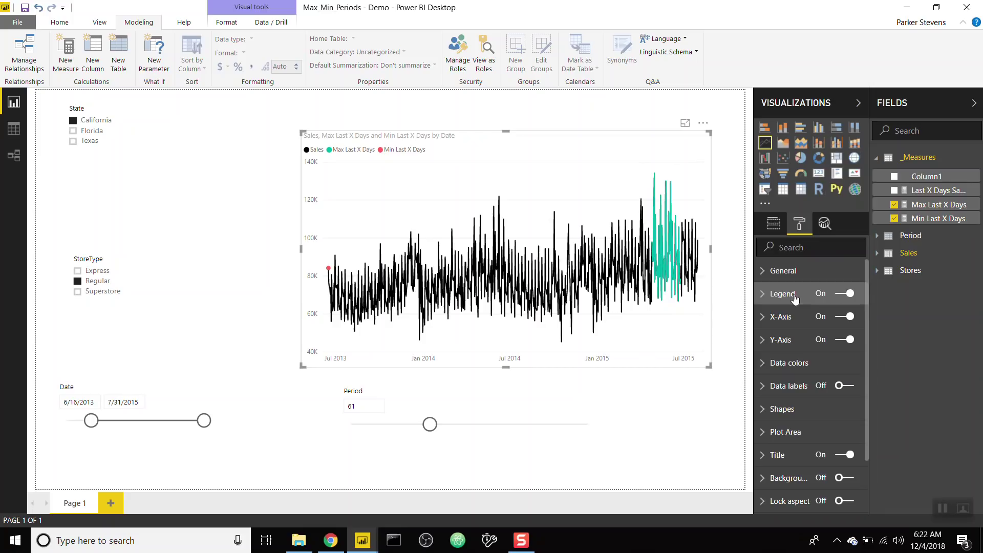
click(795, 364)
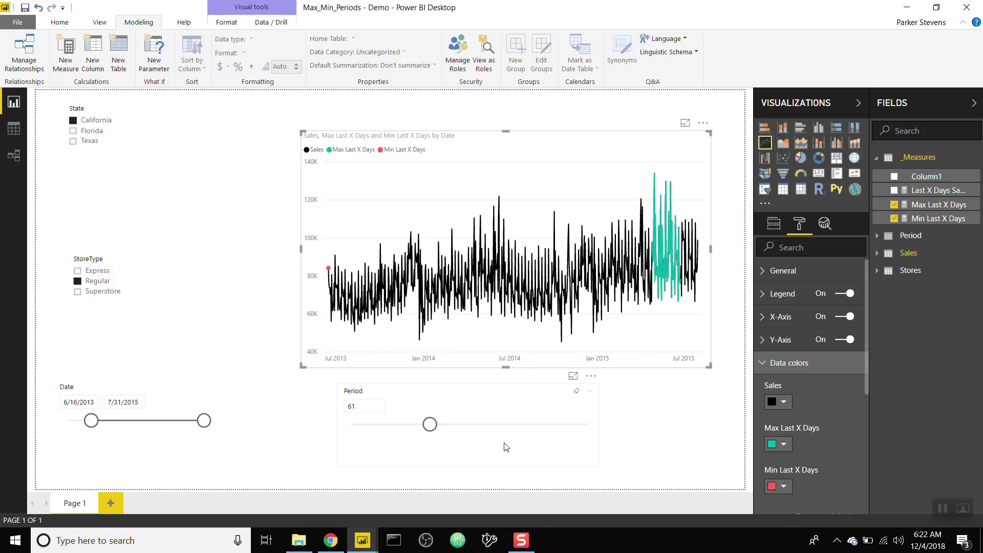
Open the Last X Days Sales measure's formula for editing.
click(951, 198)
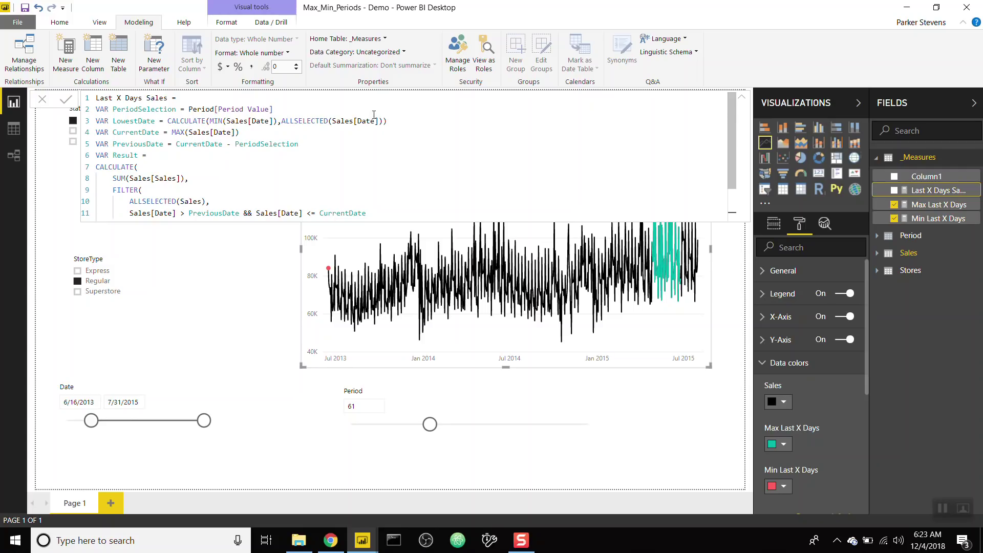
click(394, 120)
key(Return)
text(IF()
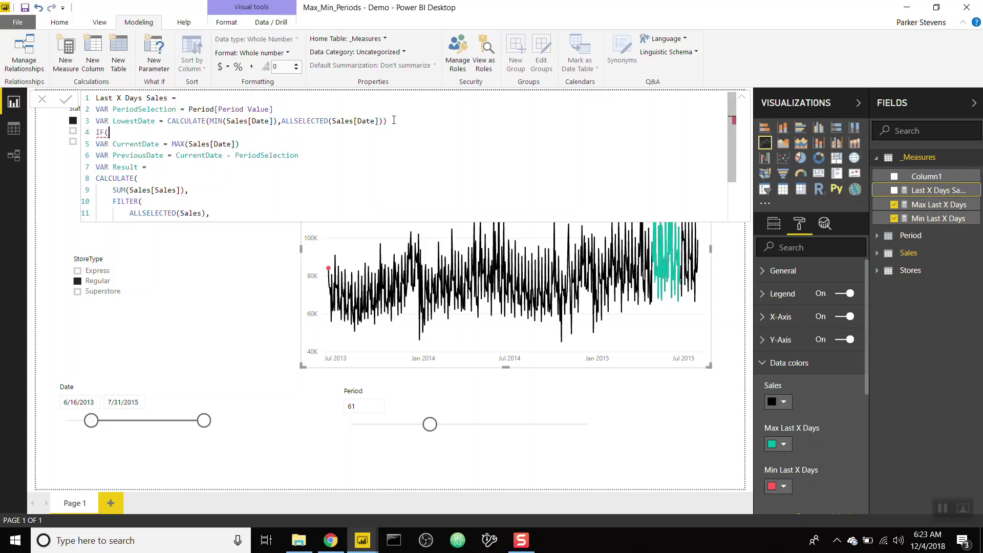
key(BackSpace)
key(BackSpace)
key(BackSpace)
key(BackSpace)
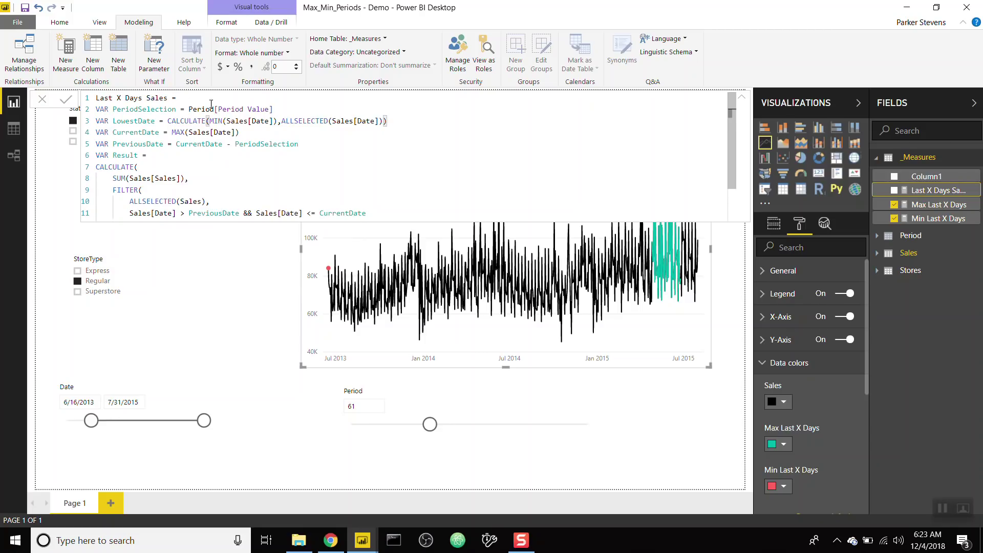
In the CurrentDate variable, insert an opening IF( on its own line before MAX(Sales[Date]).
click(172, 132)
key(Return)
text(IF()
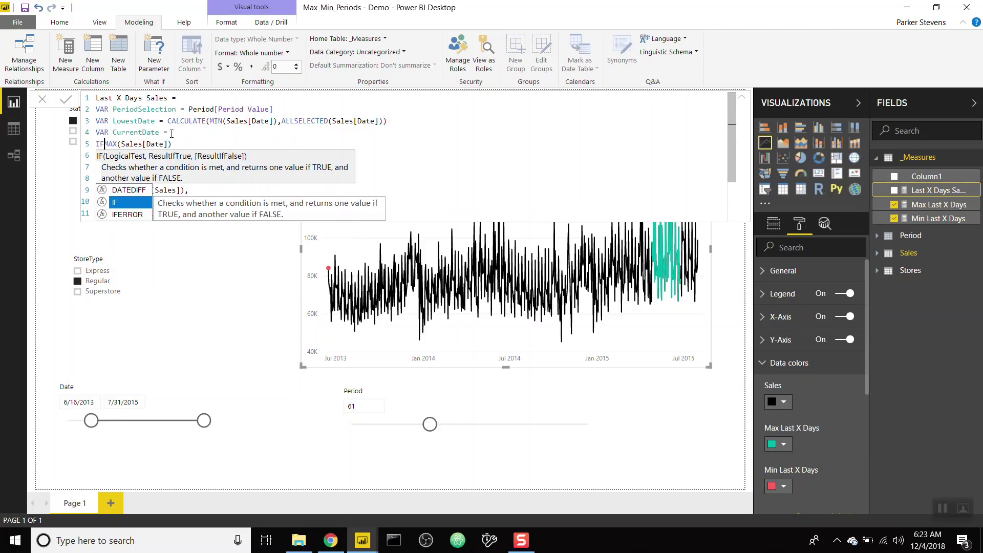
key(shift+Return)
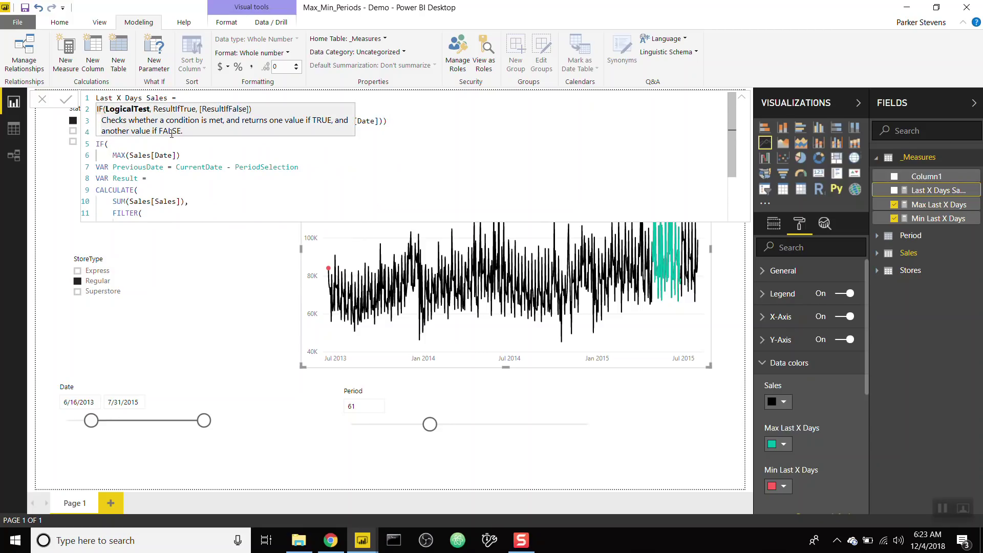
Complete the IF function's logical test as MAX(Sales[Date]) >= LowestDate + PeriodSelection.
click(183, 159)
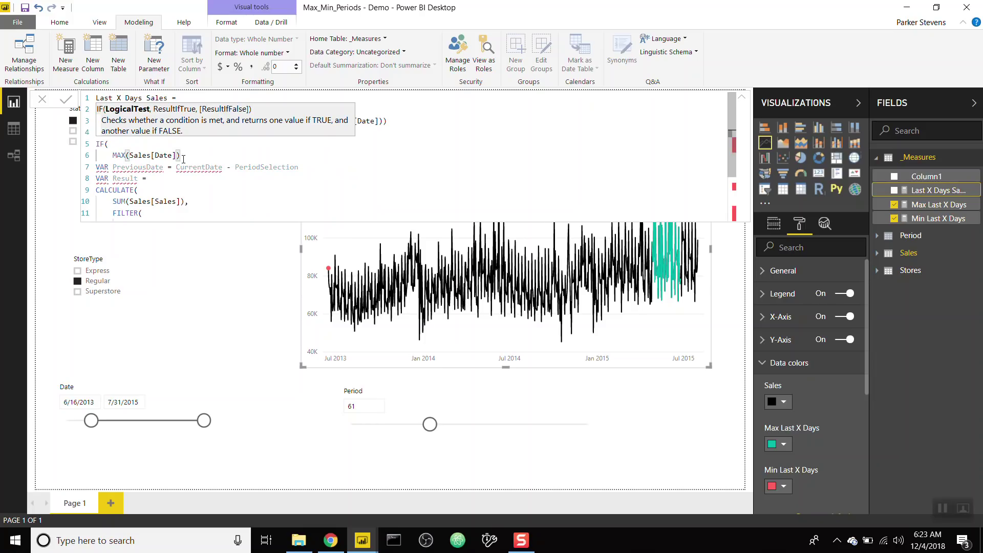
text(>= )
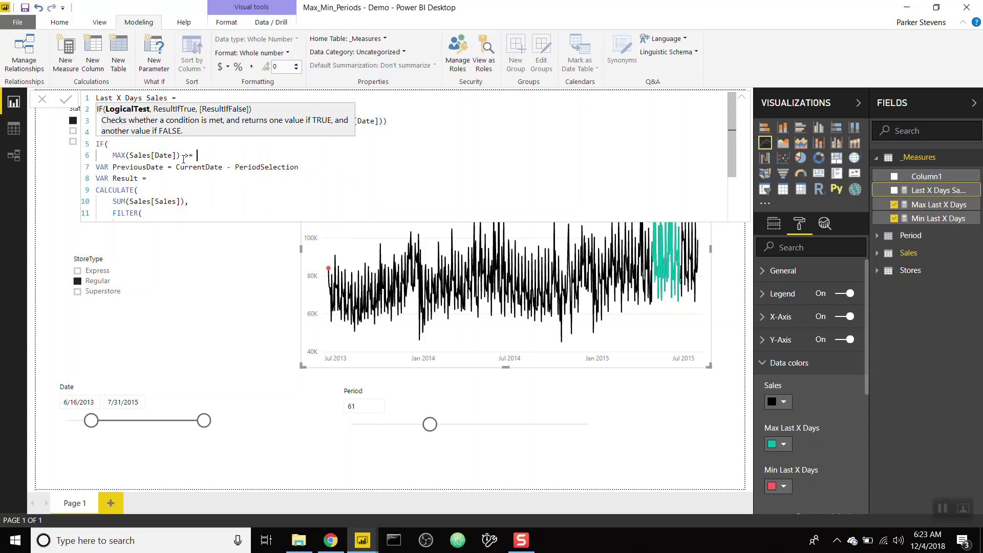
text(Lowes)
key(Tab)
text(+ Peri)
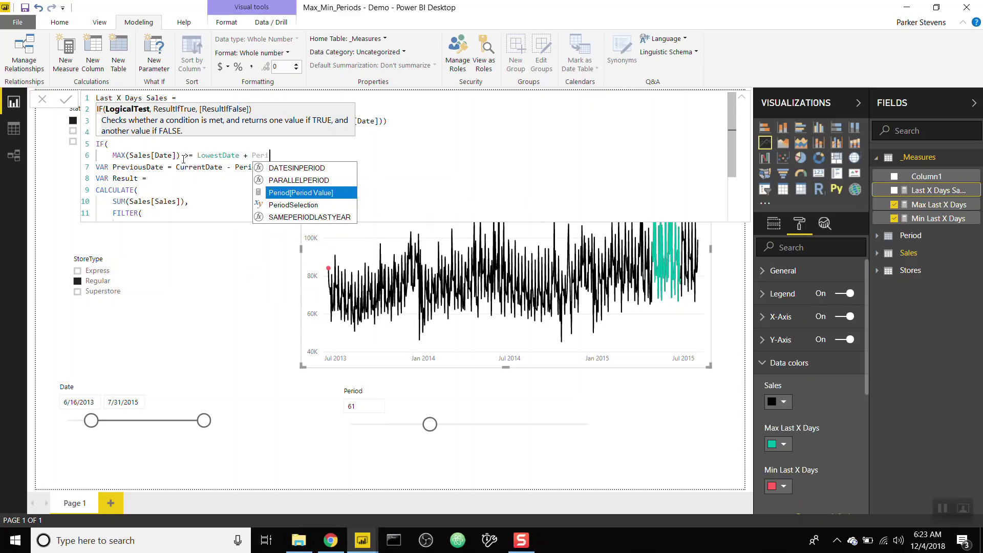
key(Down)
key(Tab)
text(,)
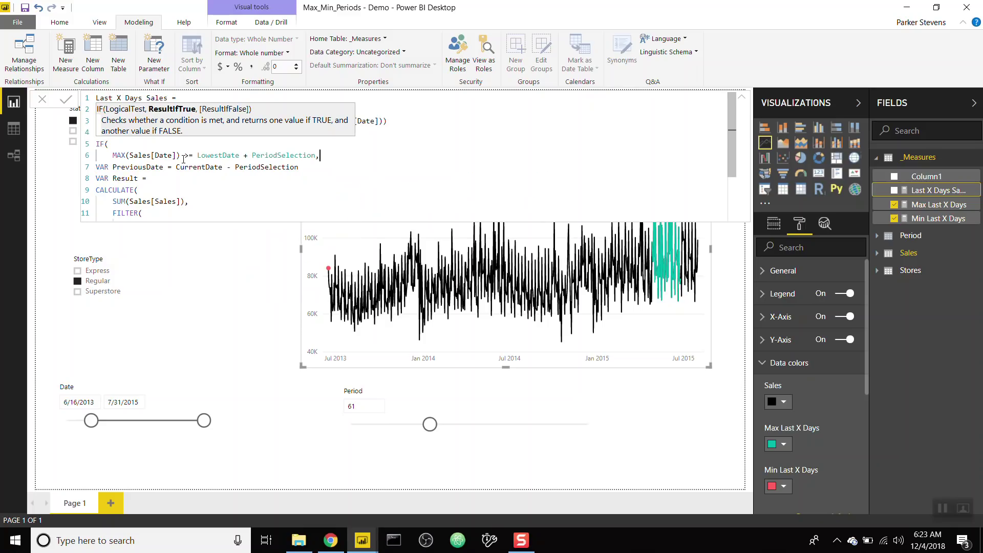
Add MAX(Sales[Date]) on a new line as the IF function's result if true.
key(Return)
text(Max)
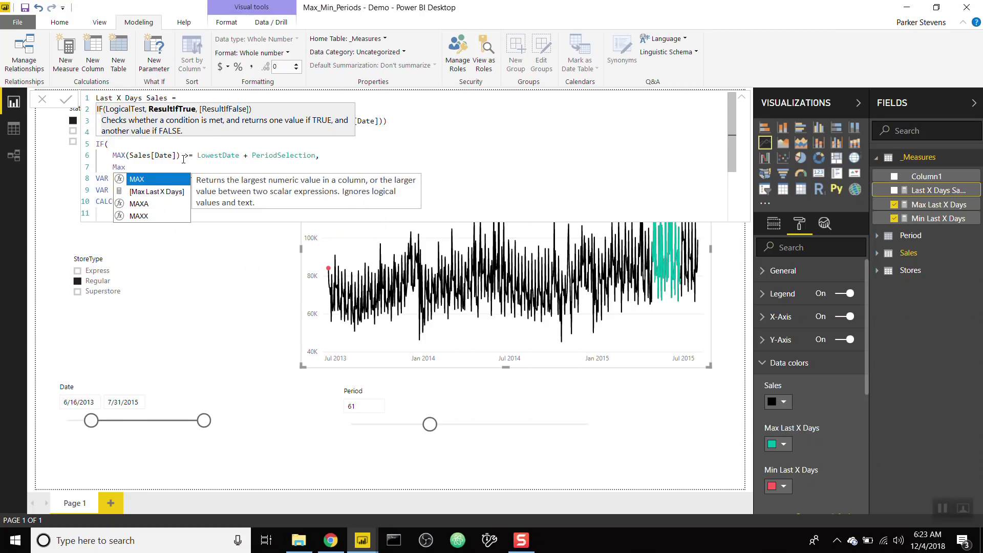
key(Tab)
text((Sal)
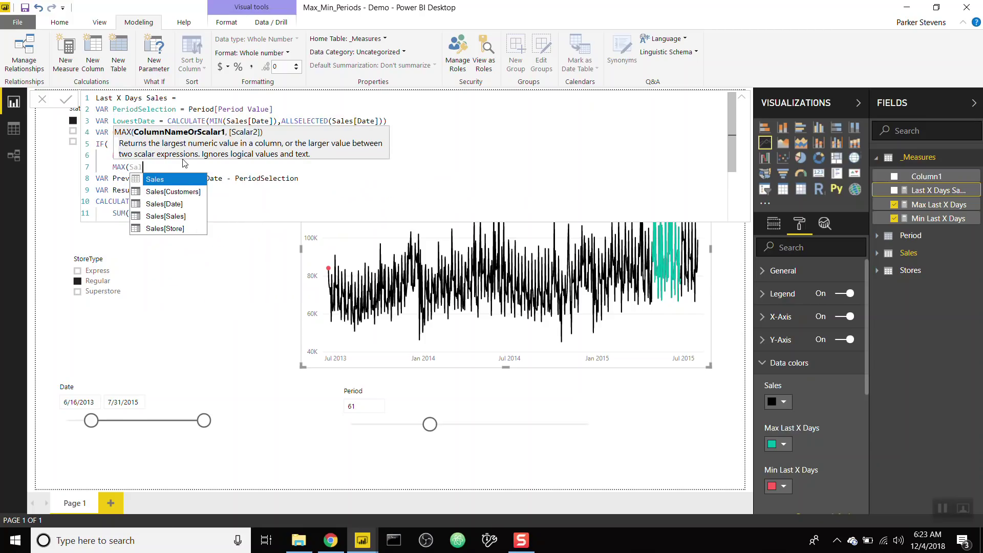
key(Down)
key(Down)
key(Tab)
text(),)
Return BLANK() as the IF function's false result, close the parenthesis and commit the measure.
key(Return)
text(BLA)
key(Tab)
text(())
key(Return)
text())
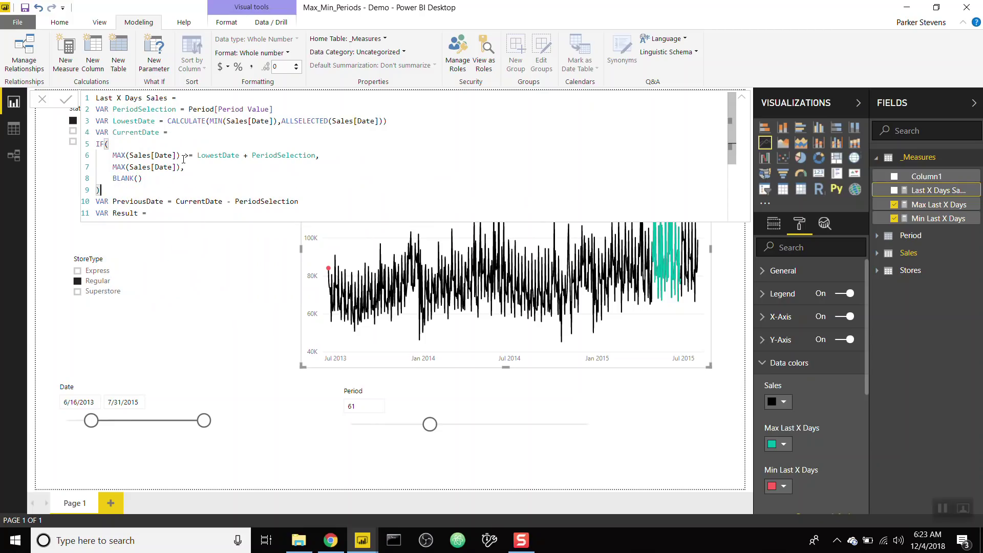
key(Return)
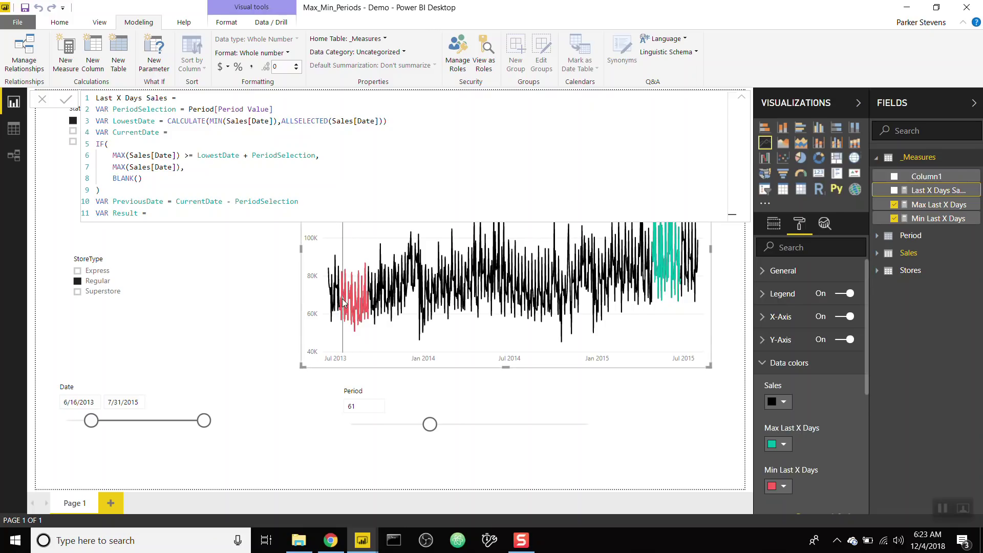
Set the Period slicer to 100 and collapse the formula editor to uncover the line chart.
mouse_move(343, 303)
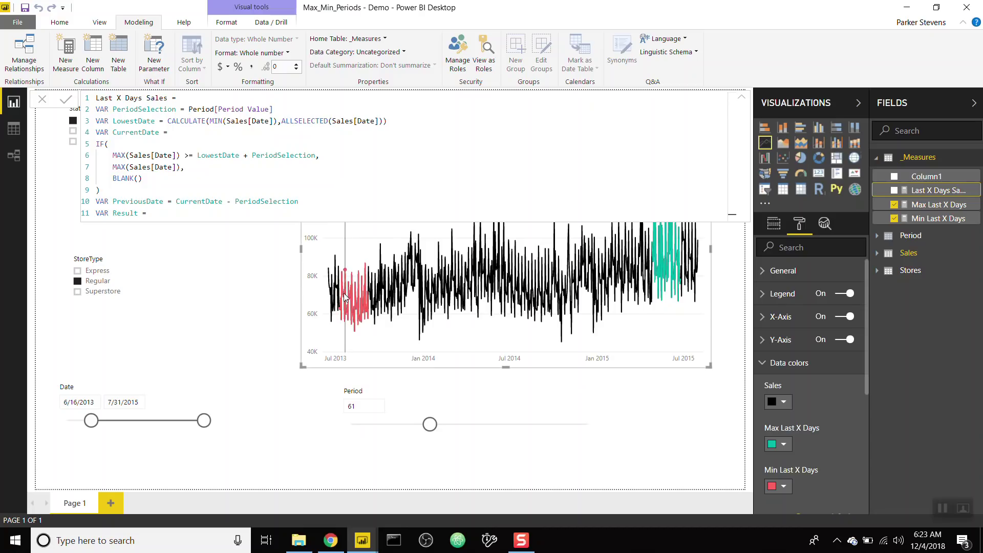
mouse_move(346, 273)
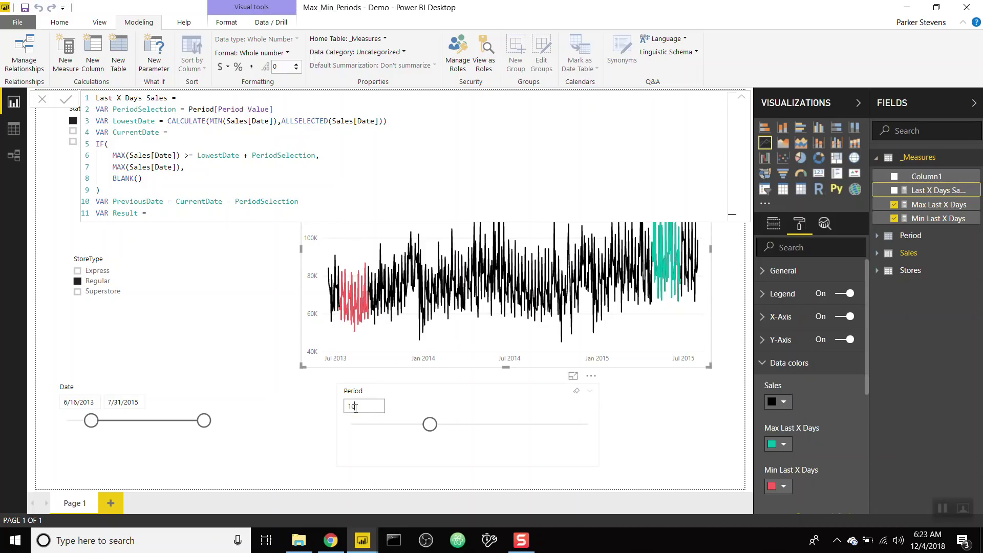
key(Return)
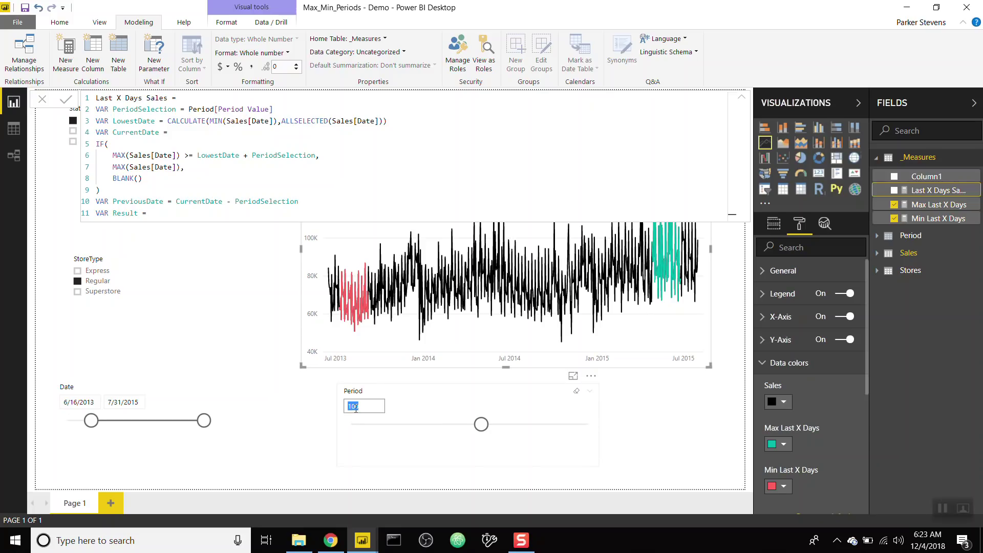
click(361, 403)
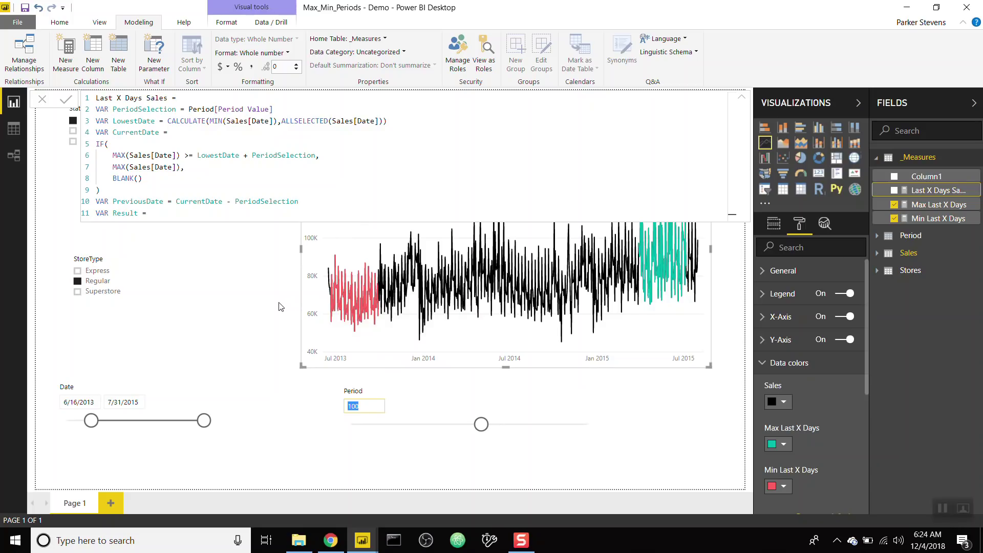
click(744, 100)
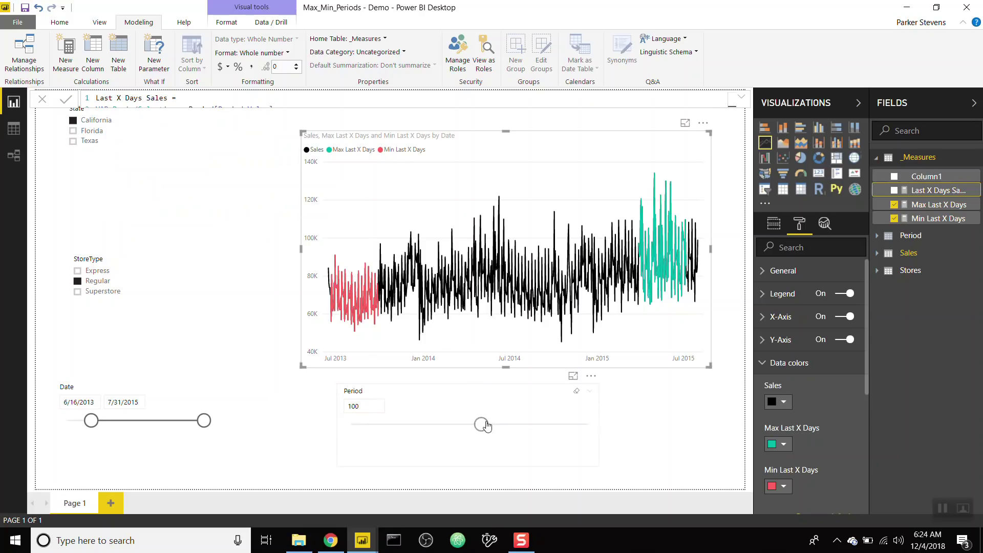
Set the Period slicer to 137 and the Date slicer's start date to 2/13/2014.
drag(482, 424, 529, 425)
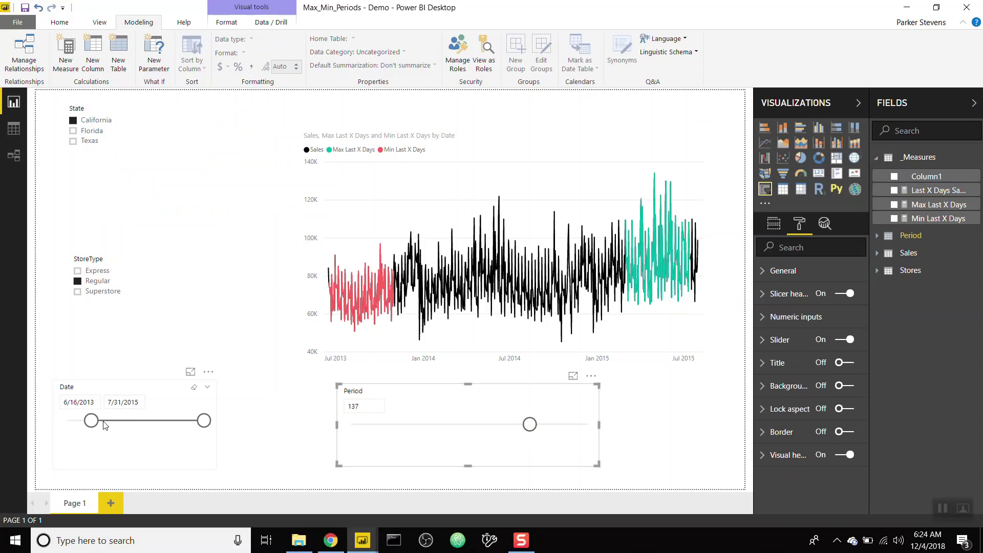
drag(93, 421, 131, 431)
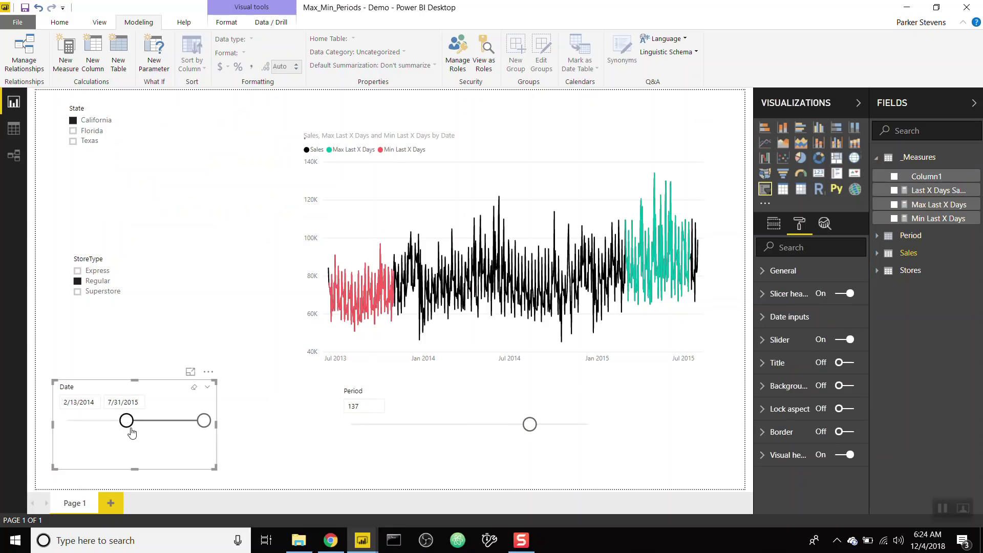
Filter the report to Express stores in Florida and set the Period slicer to 11.
click(96, 272)
click(92, 132)
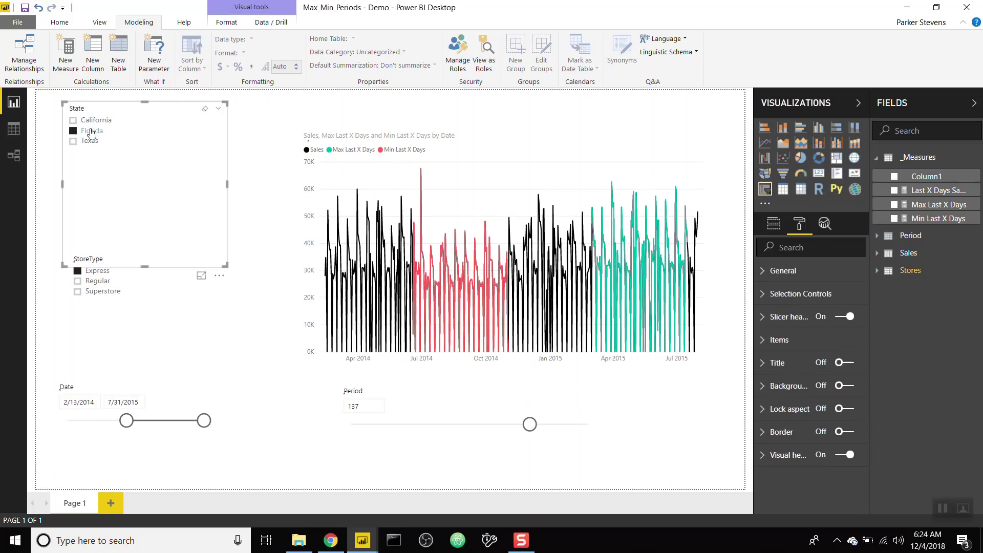
drag(529, 425, 364, 424)
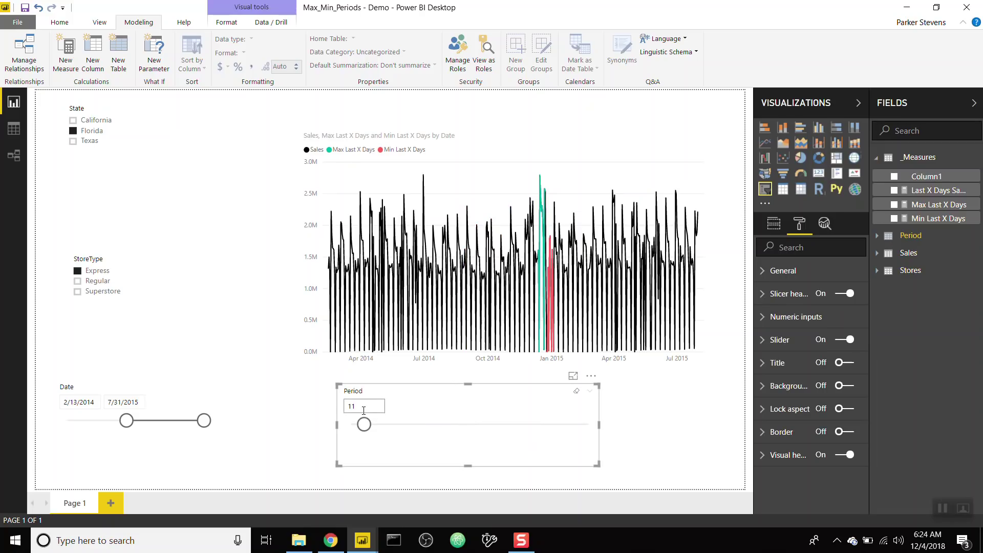
Filter the report to Regular stores in California and set the Period slicer to 77.
click(108, 281)
click(87, 120)
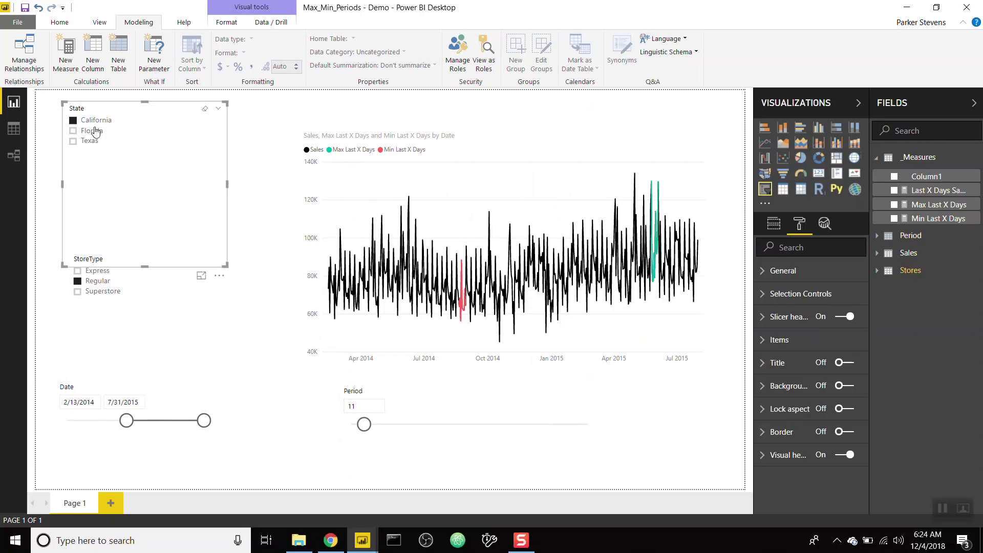
drag(364, 427, 456, 437)
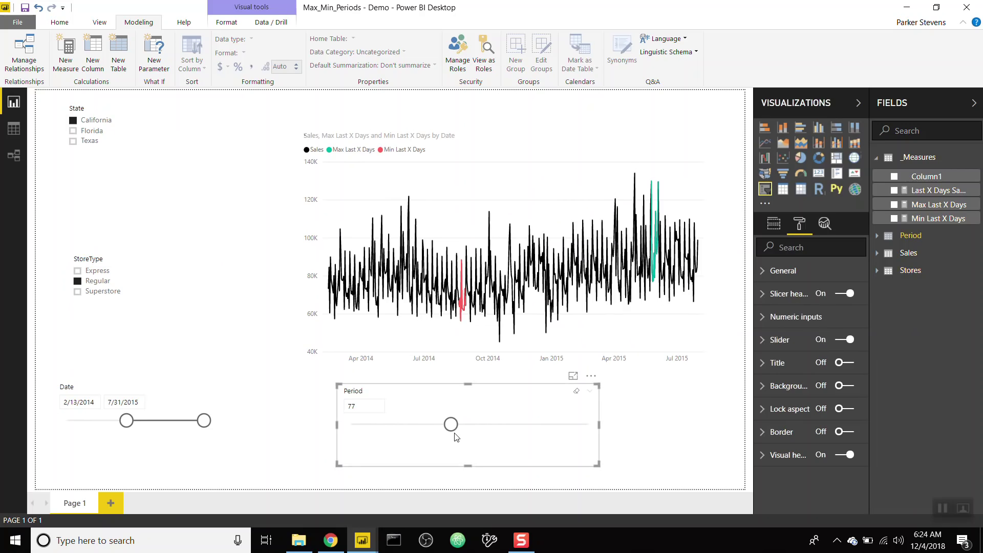